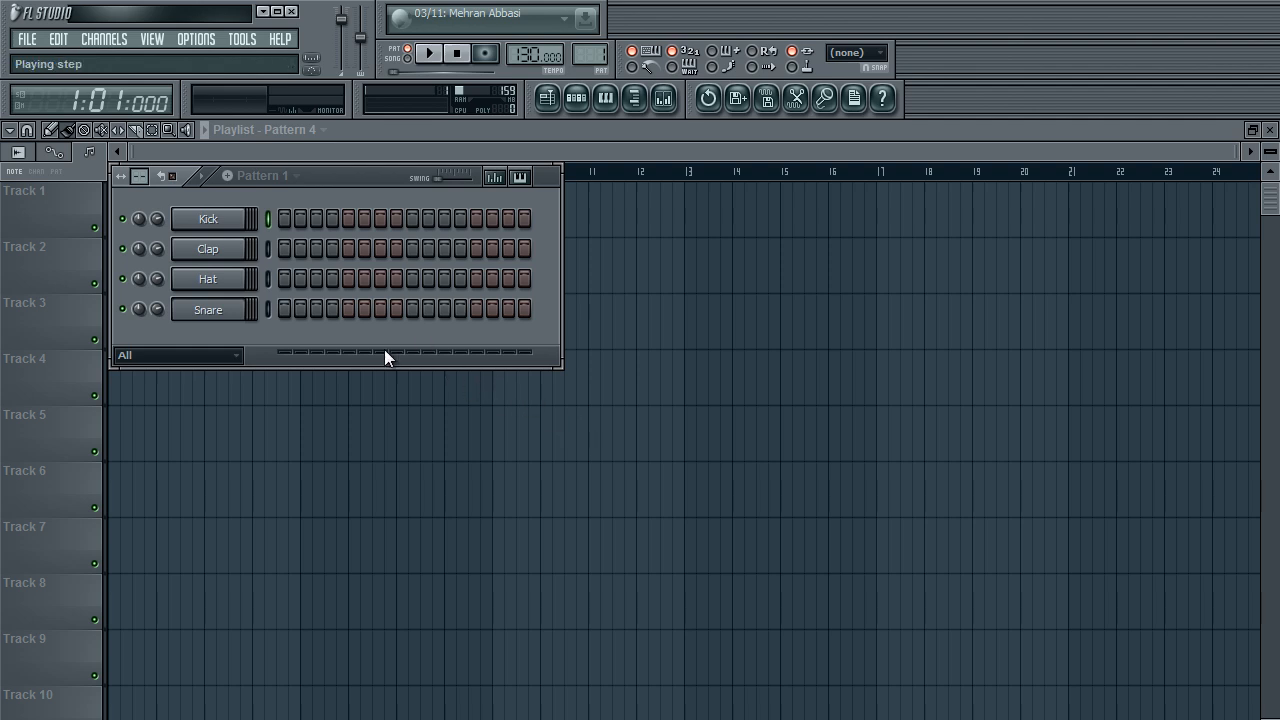
right_click(223, 222)
mouse_move(336, 441)
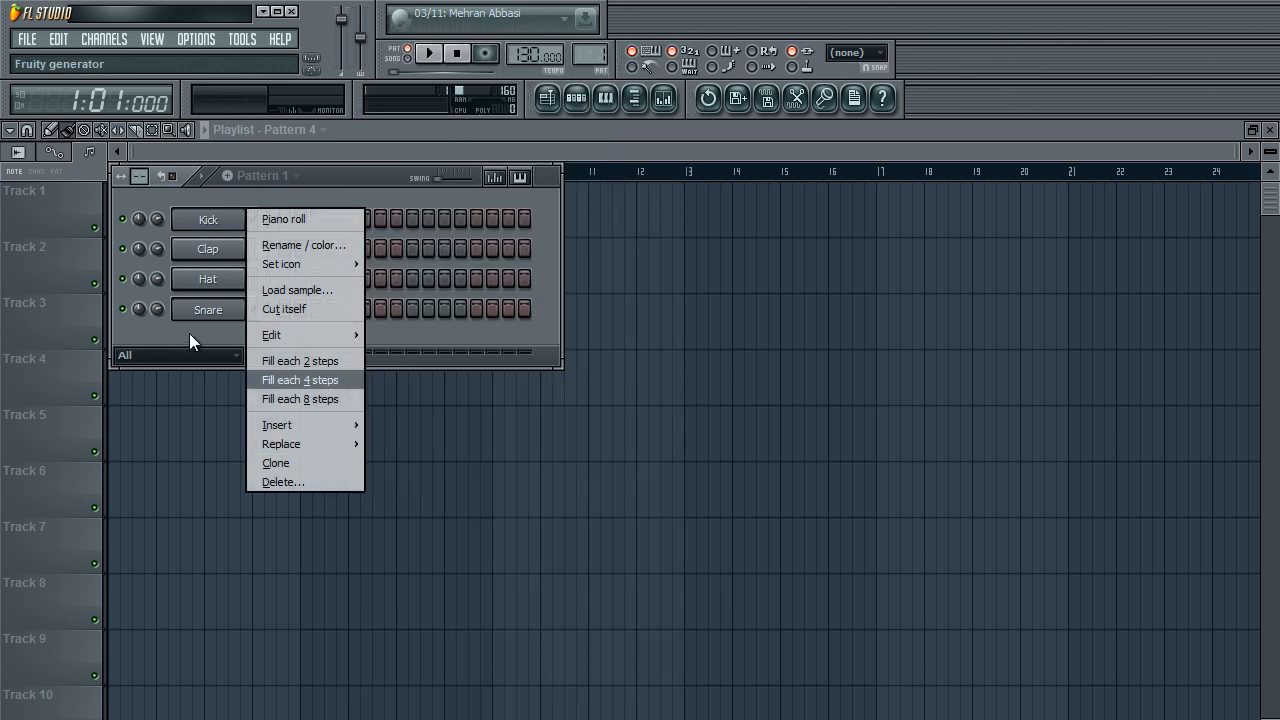
click(211, 339)
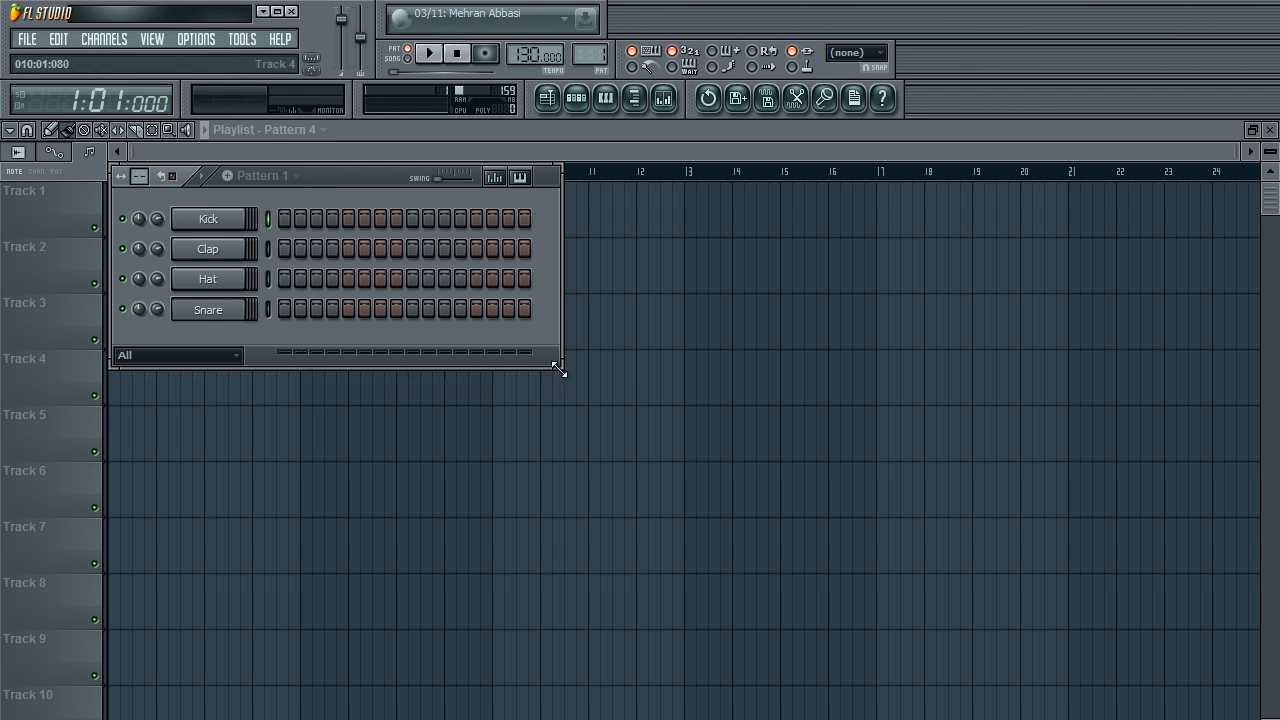
key(F6)
click(577, 98)
Replace the Kick channel's generator with 3x Osc and reposition its channel settings window
right_click(249, 215)
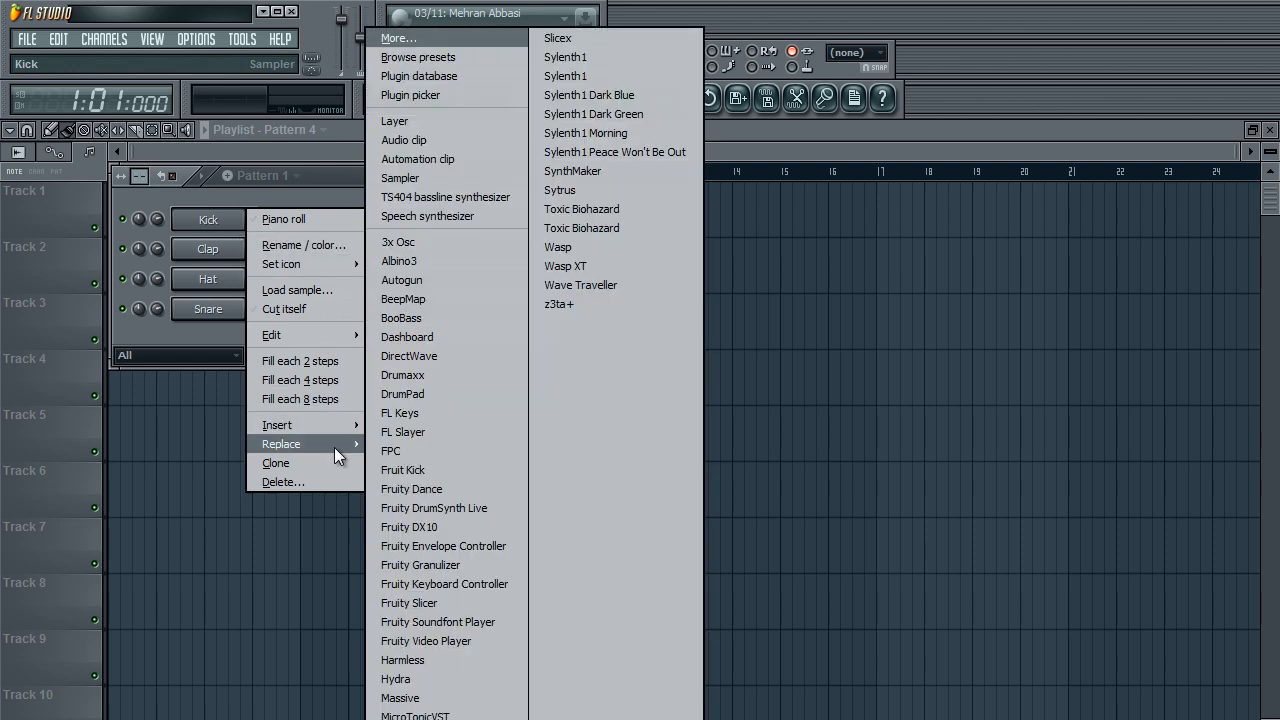
click(453, 243)
drag(443, 207, 454, 172)
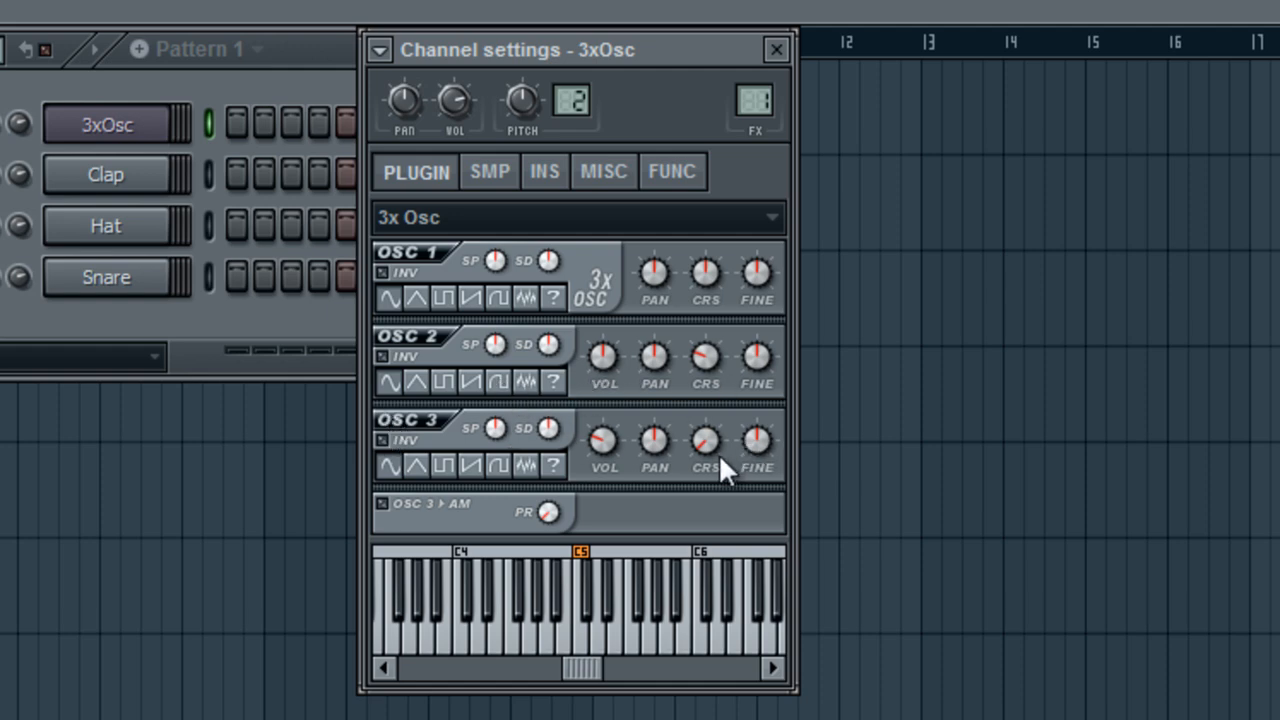
Set the 3x Osc oscillators to the saw waveform, with OSC 2 and OSC 3 slightly detuned, and audition a few notes
click(478, 302)
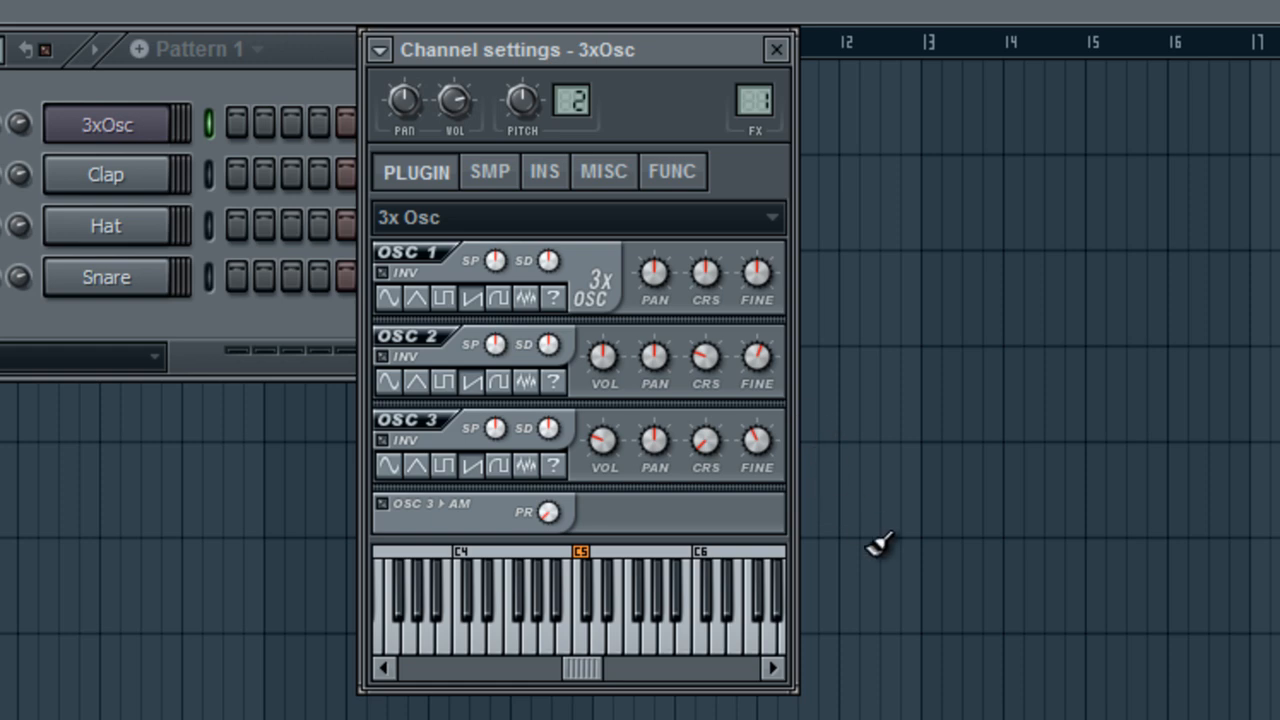
key(q)
key(q)
key(b)
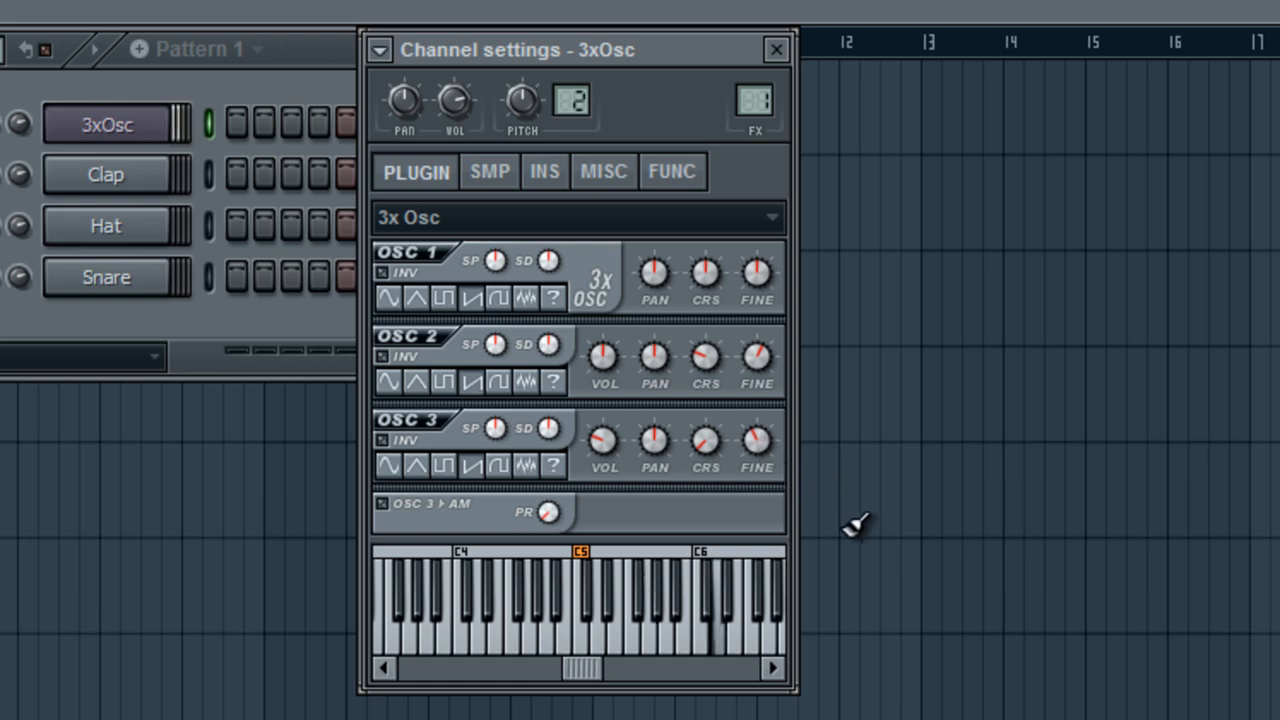
key(w)
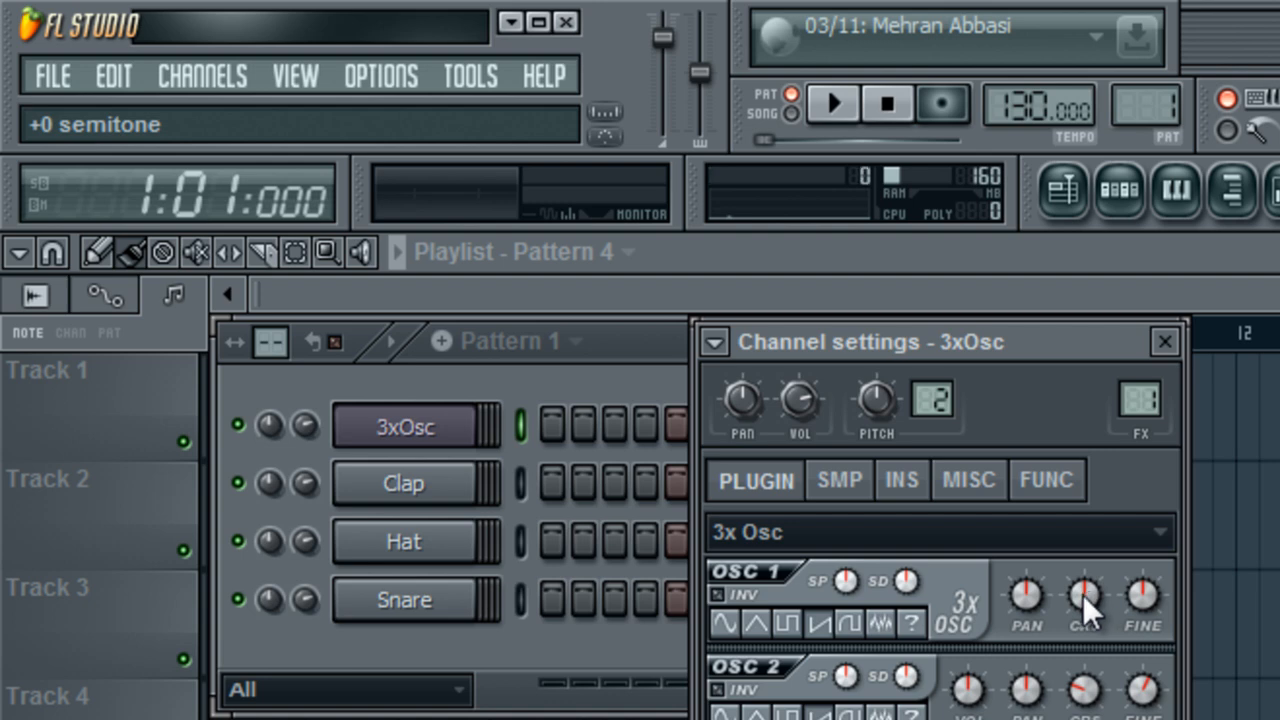
Try lowering the coarse pitch of OSC 1 to -7 semitones
drag(1082, 594, 1063, 644)
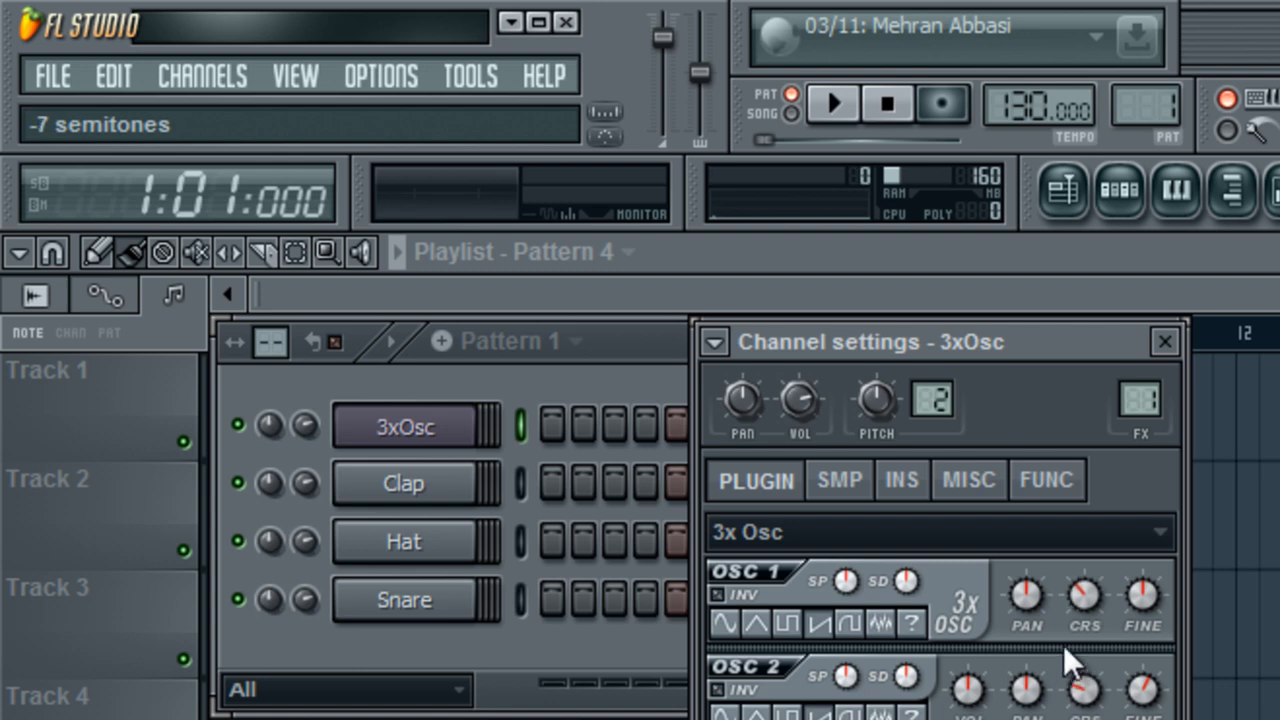
drag(1063, 644, 1067, 652)
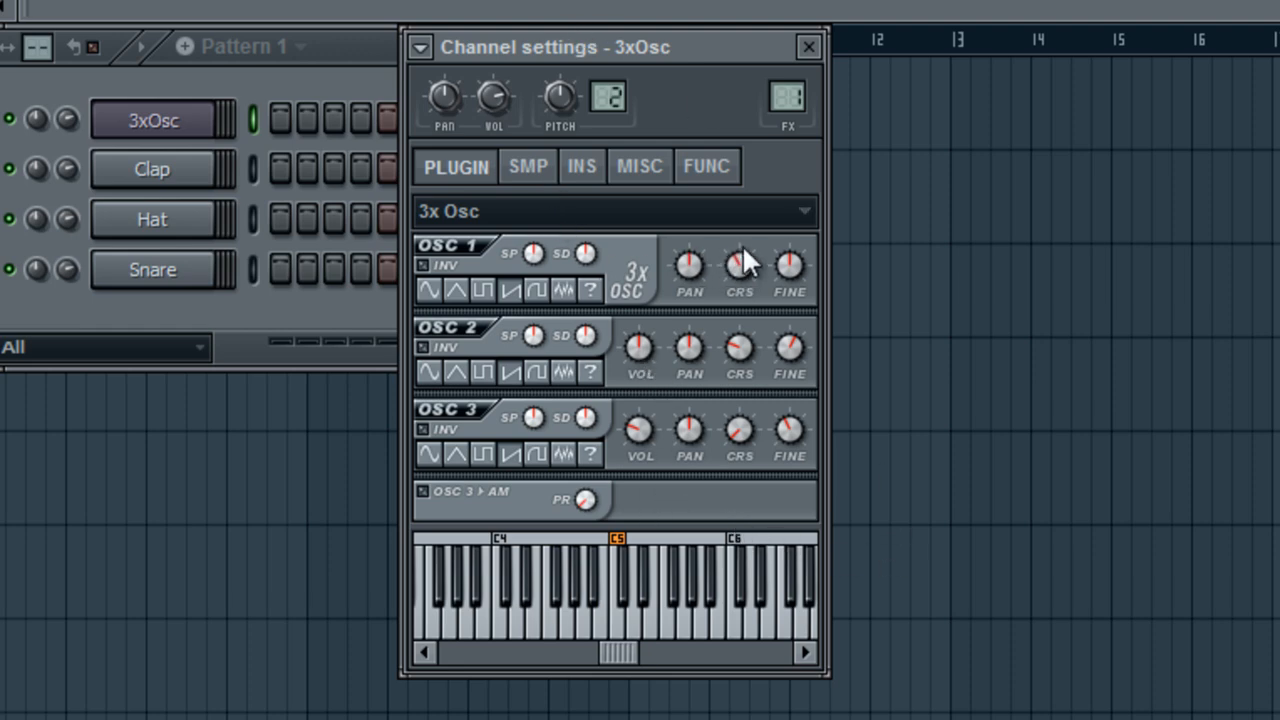
Enable tempo-based timing on the 3x Osc volume LFO, increase its speed and raise its amount
click(585, 172)
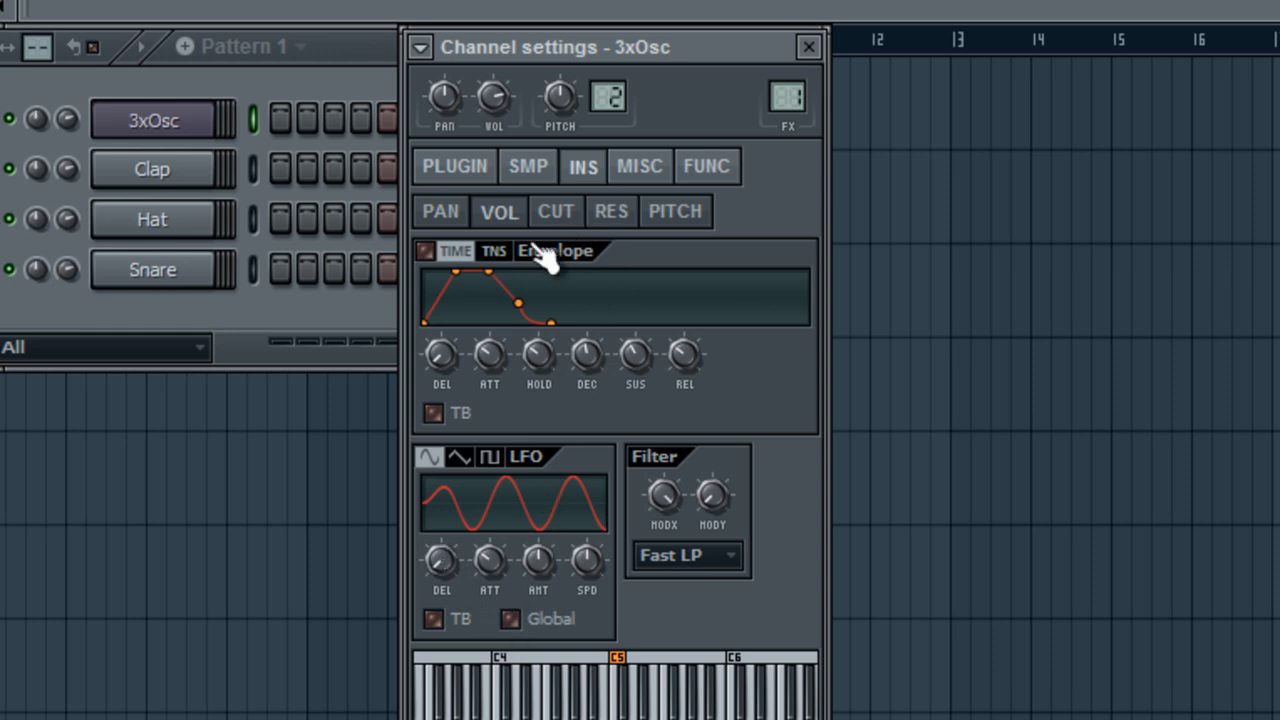
click(440, 624)
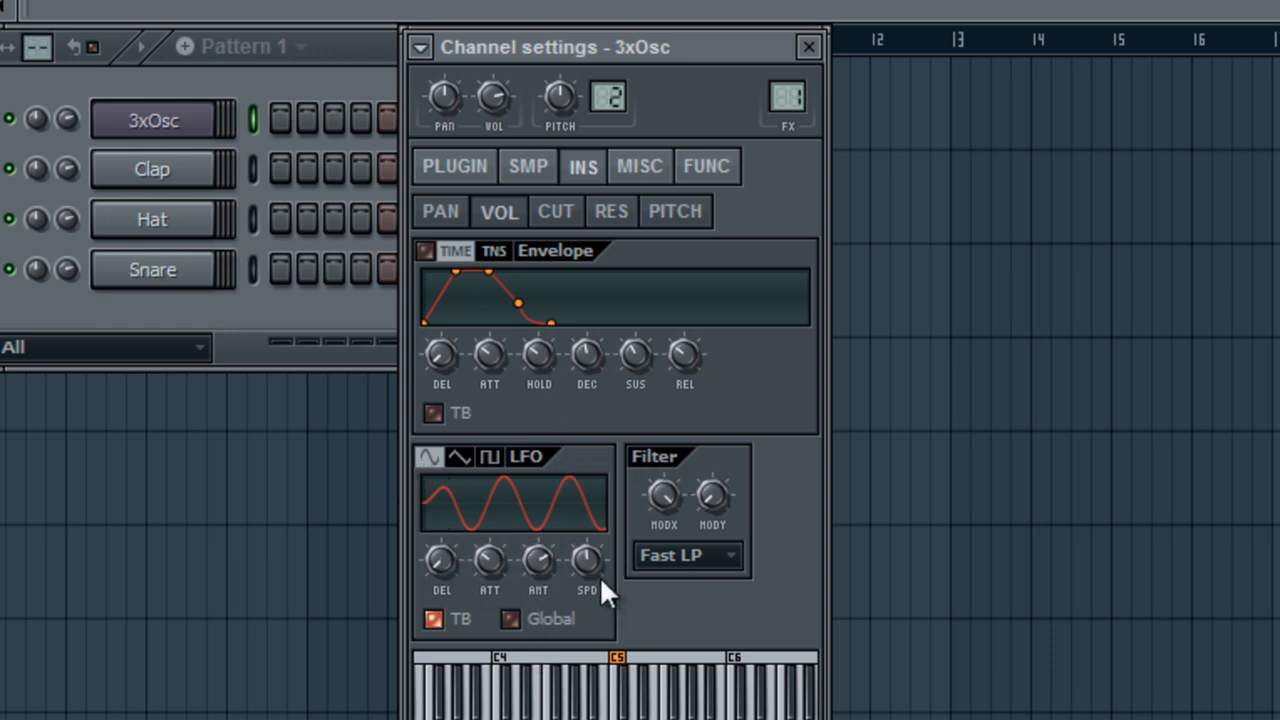
drag(597, 566, 525, 524)
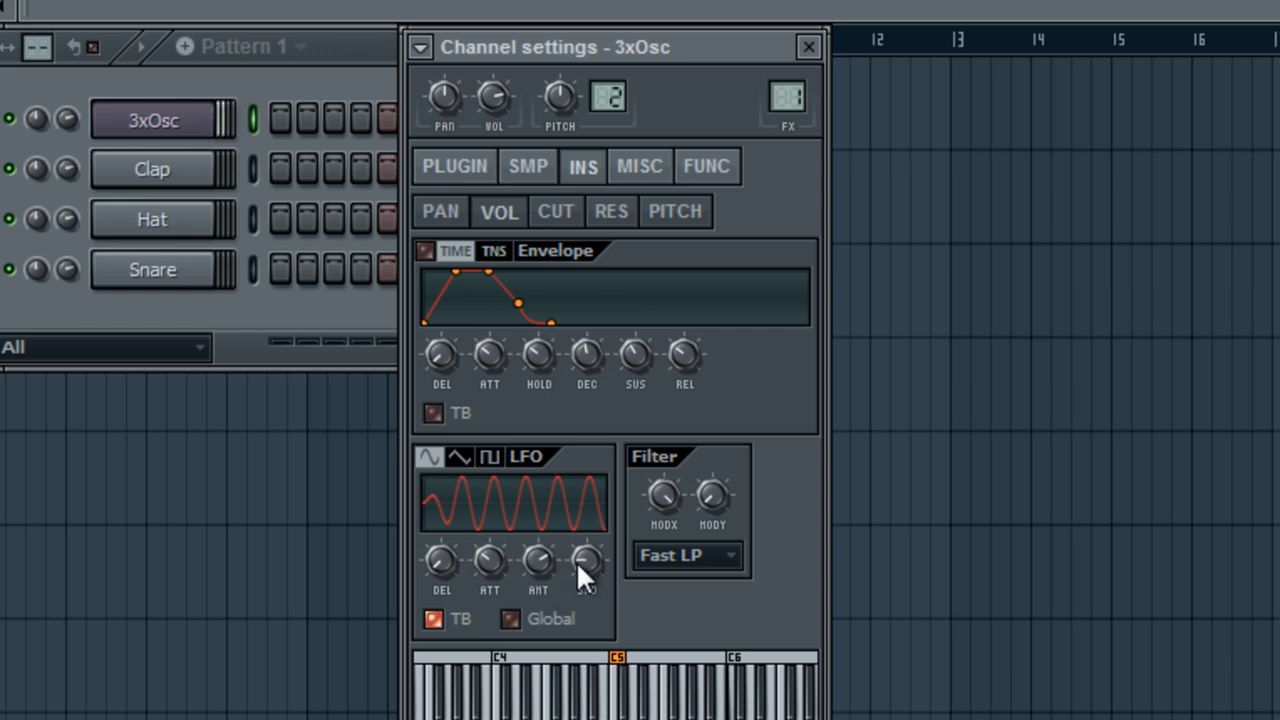
drag(578, 562, 534, 562)
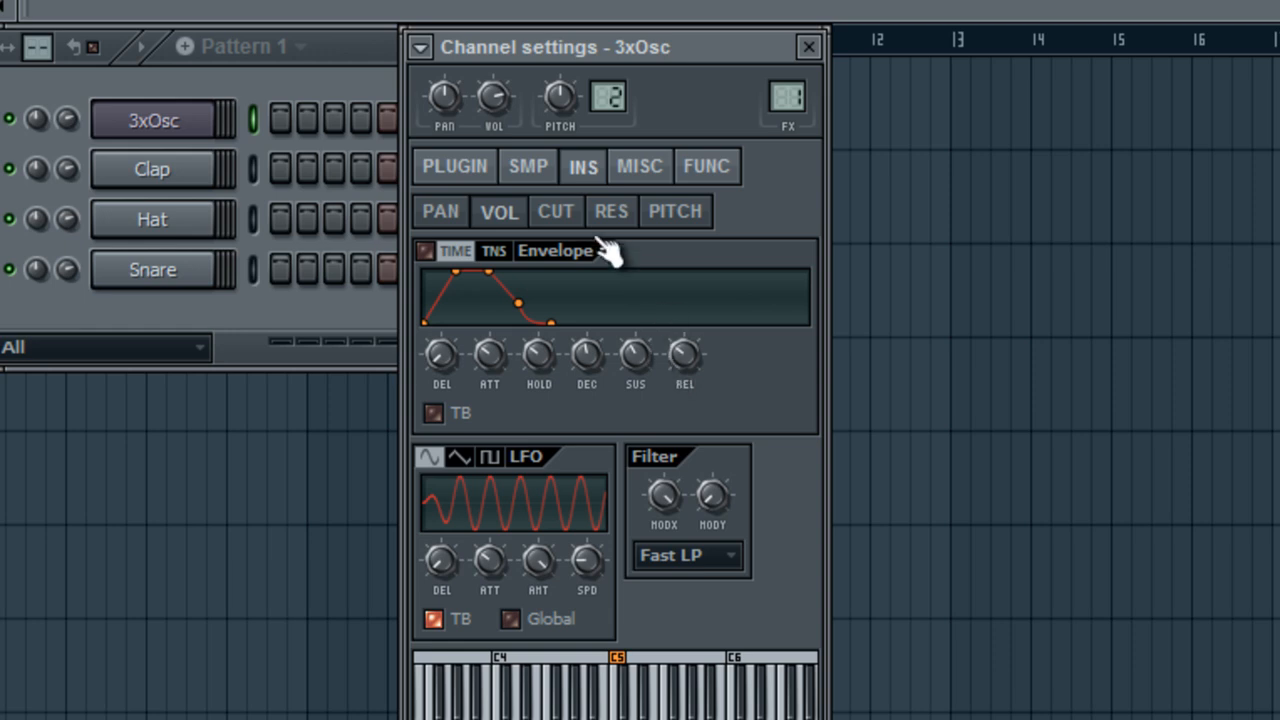
Enable tempo-based timing on the 3x Osc pitch LFO, lower its amount and slow its speed
click(565, 218)
click(614, 217)
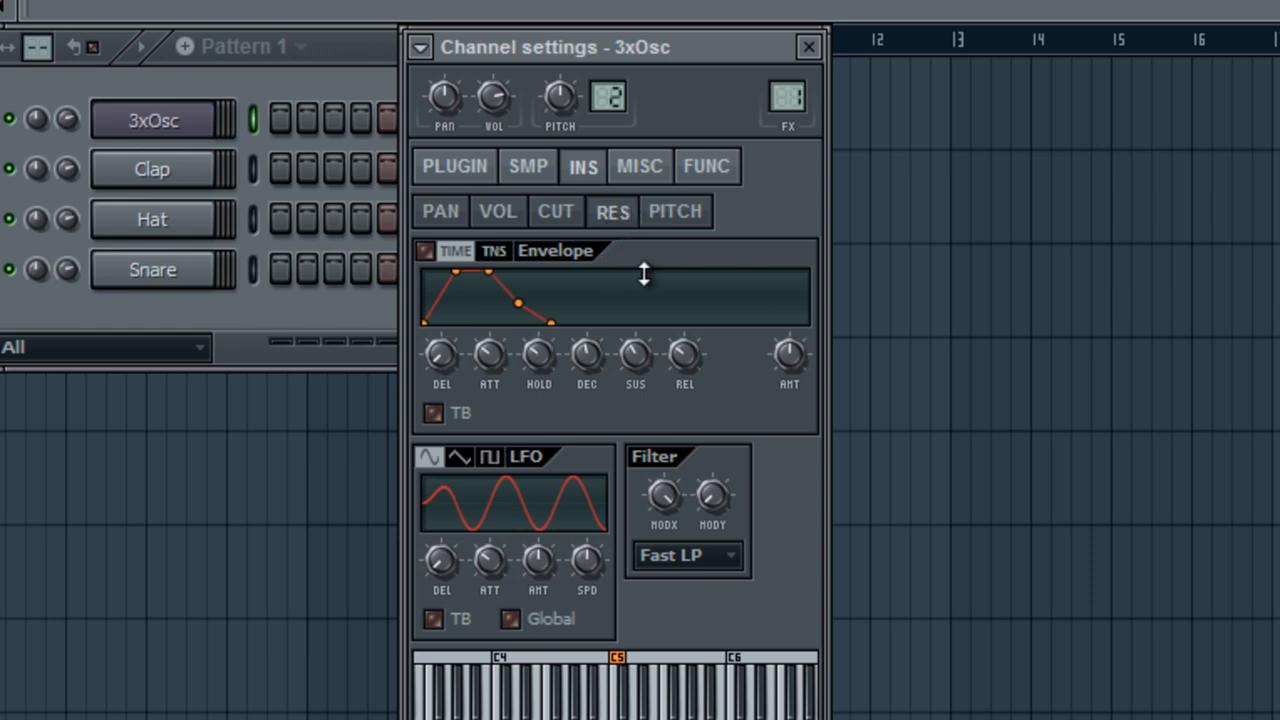
click(463, 222)
click(692, 214)
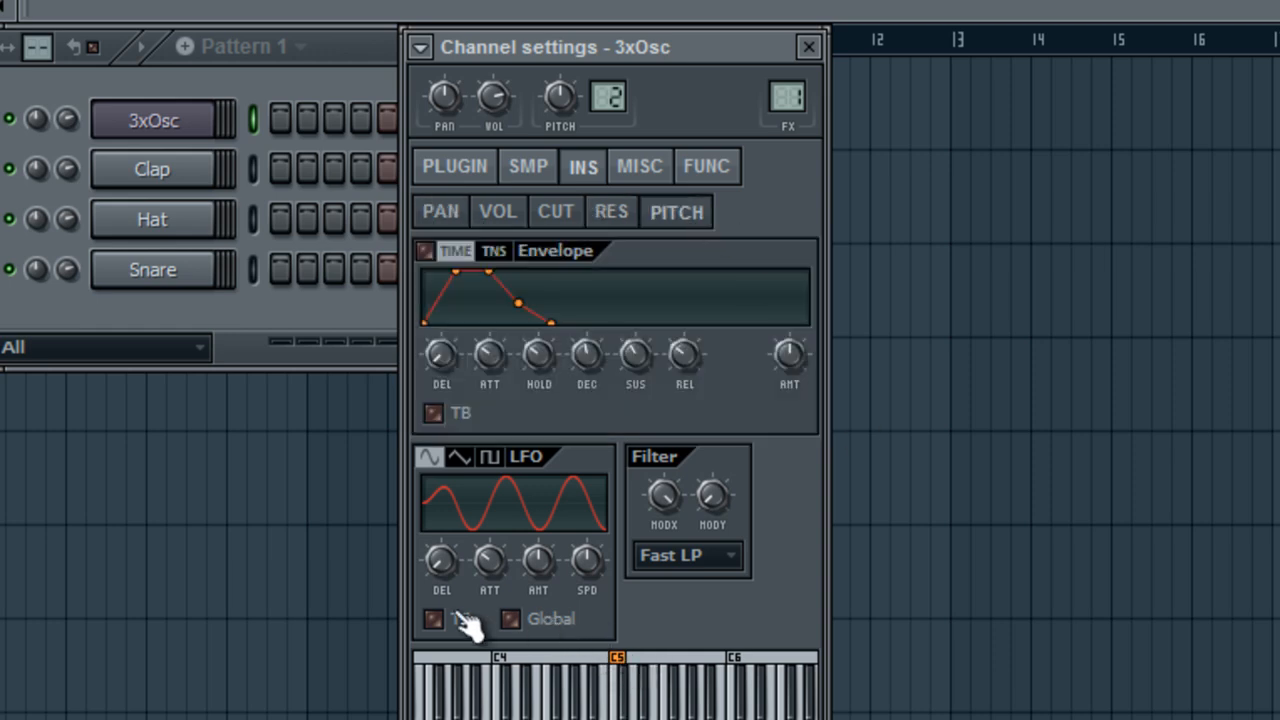
click(433, 619)
drag(558, 642, 553, 717)
drag(597, 567, 608, 499)
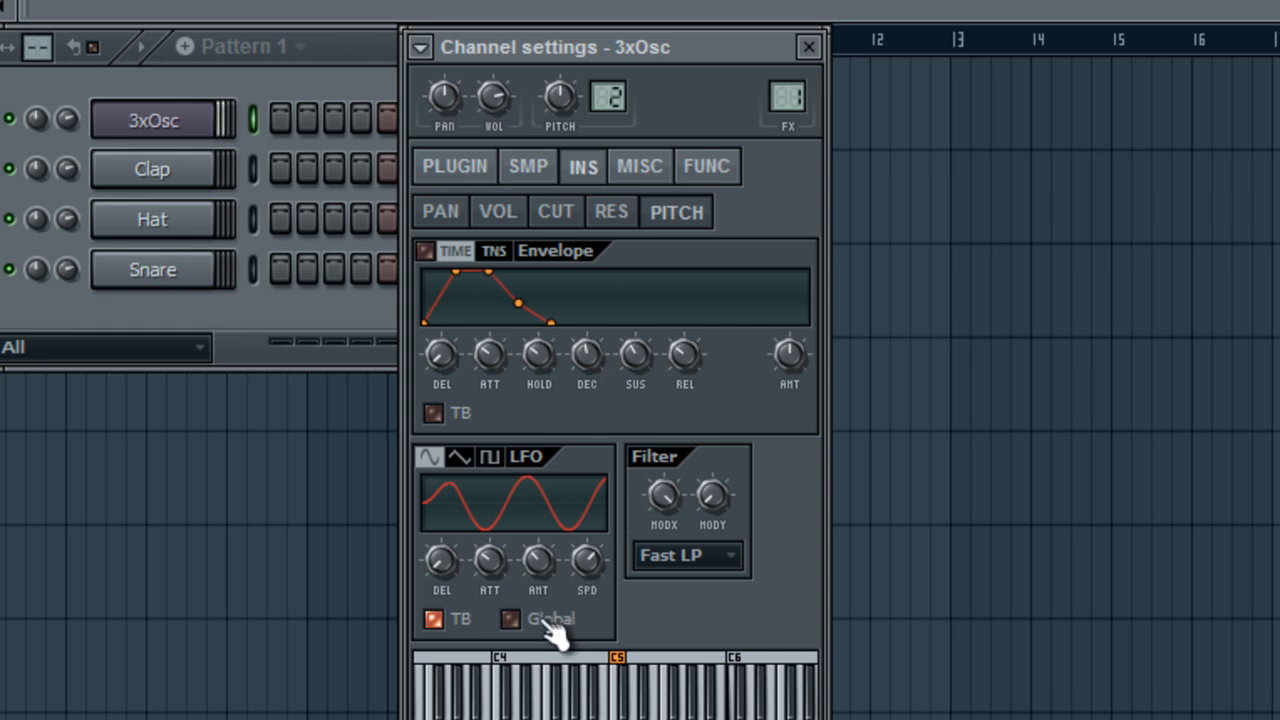
Lengthen the volume LFO's attack, switch off its tempo-based timing, centre its amount, and close the 3x Osc settings
click(498, 211)
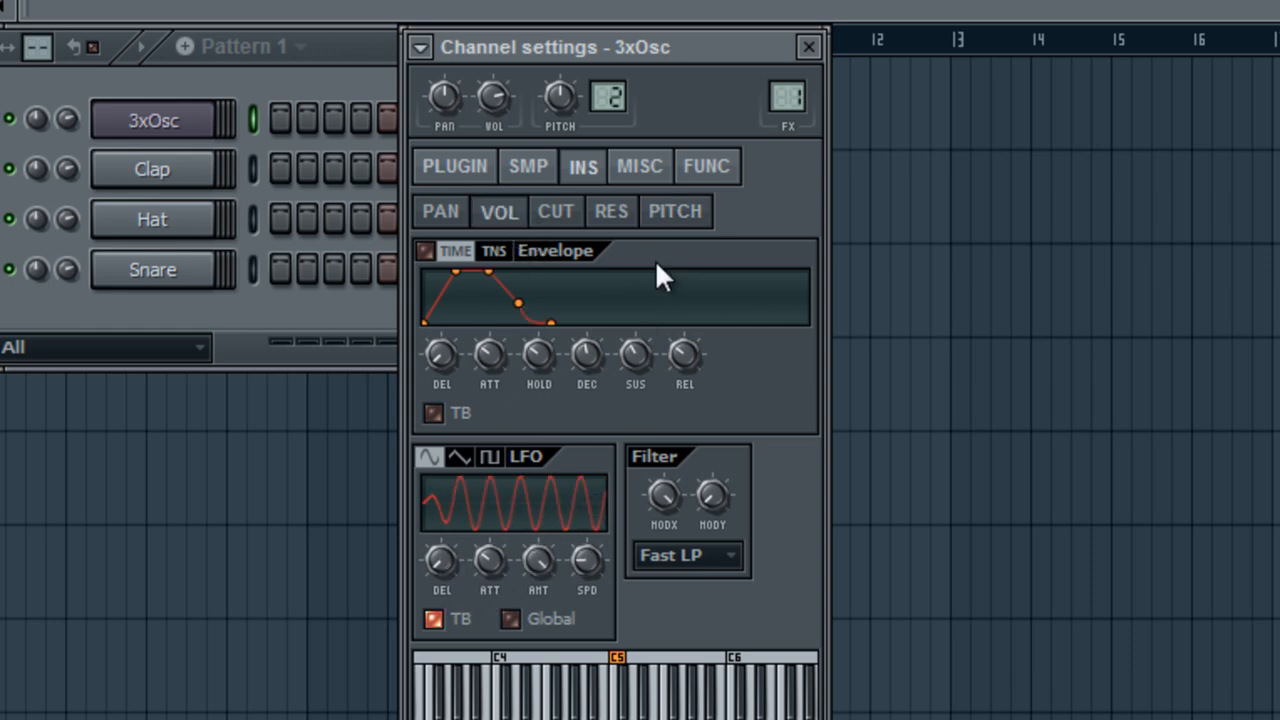
click(676, 216)
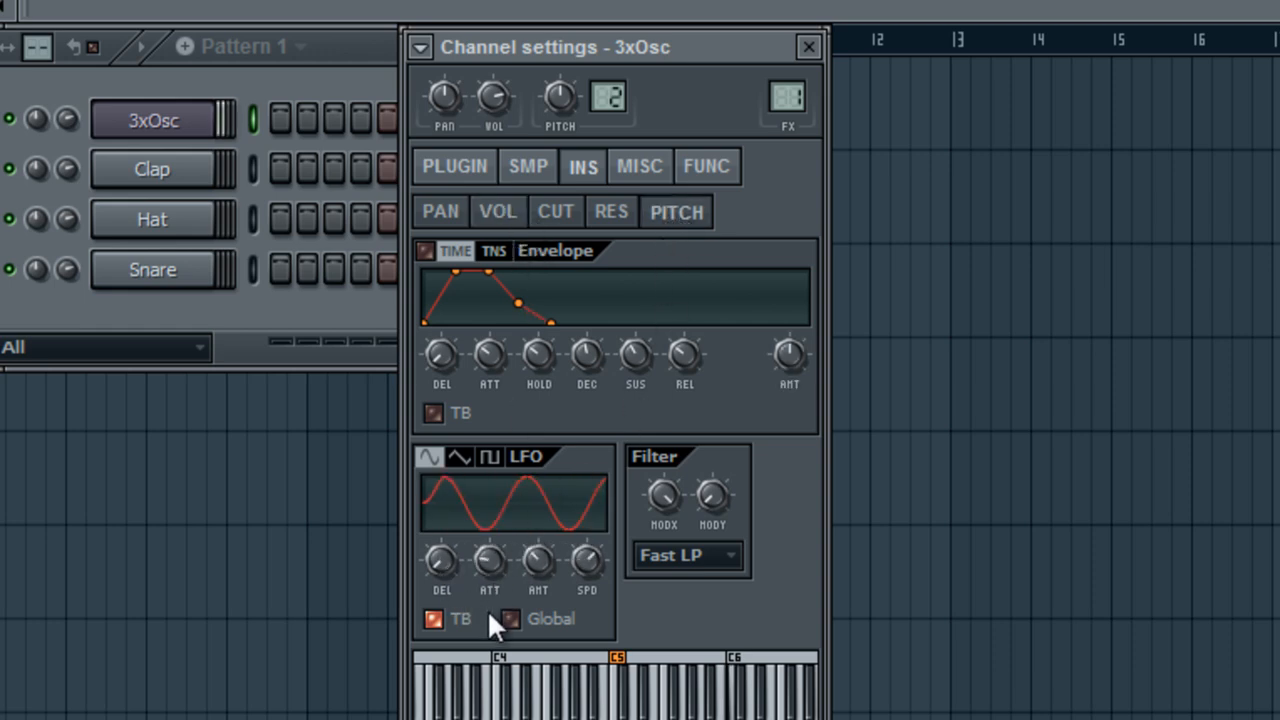
click(516, 216)
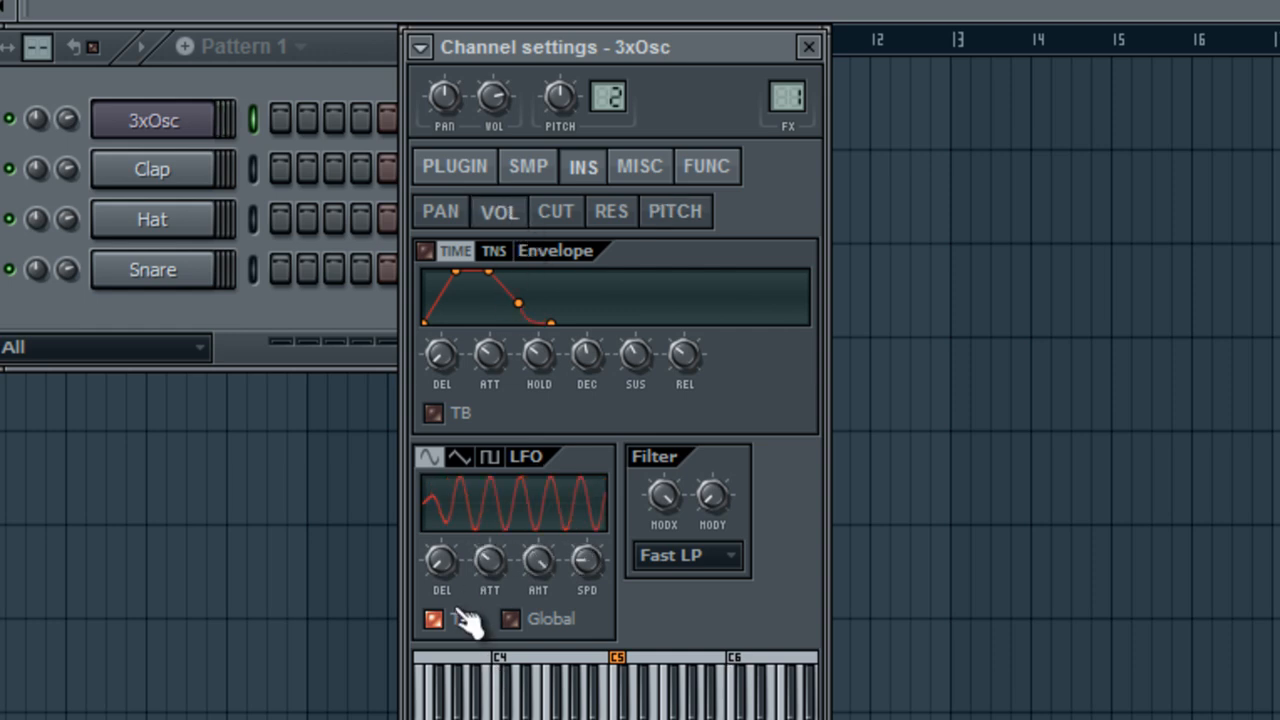
drag(490, 550, 504, 445)
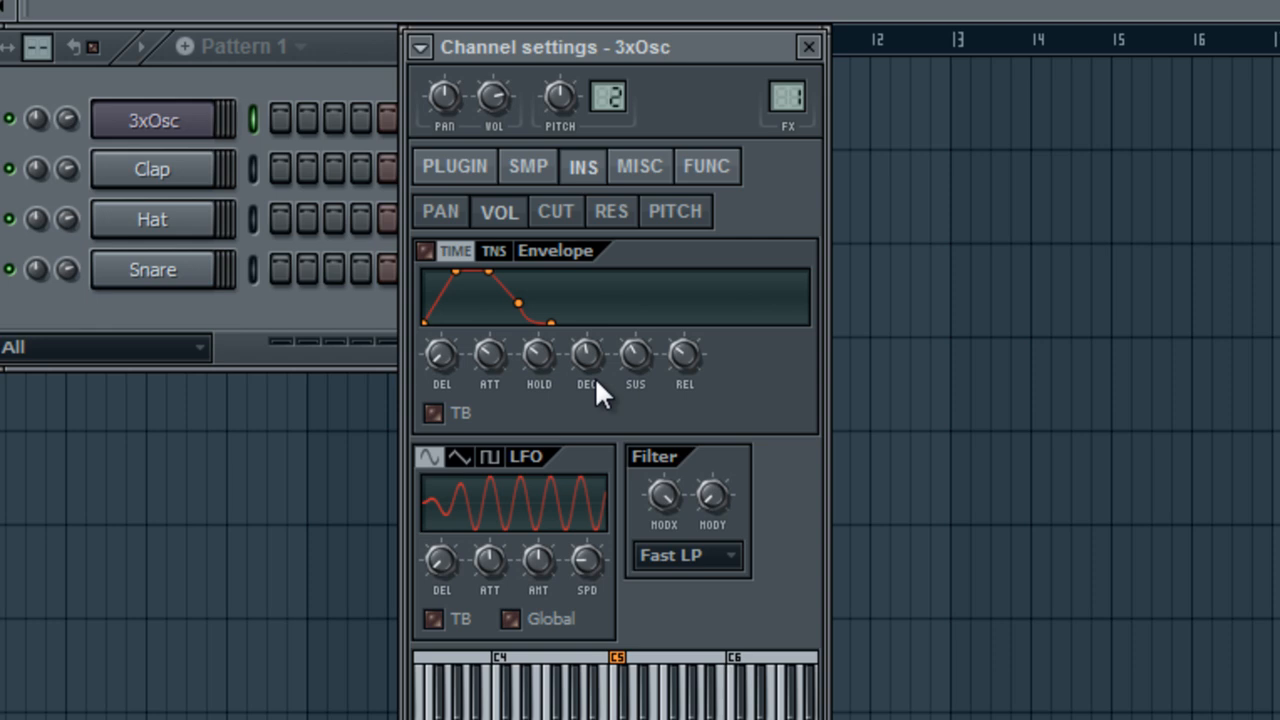
click(683, 222)
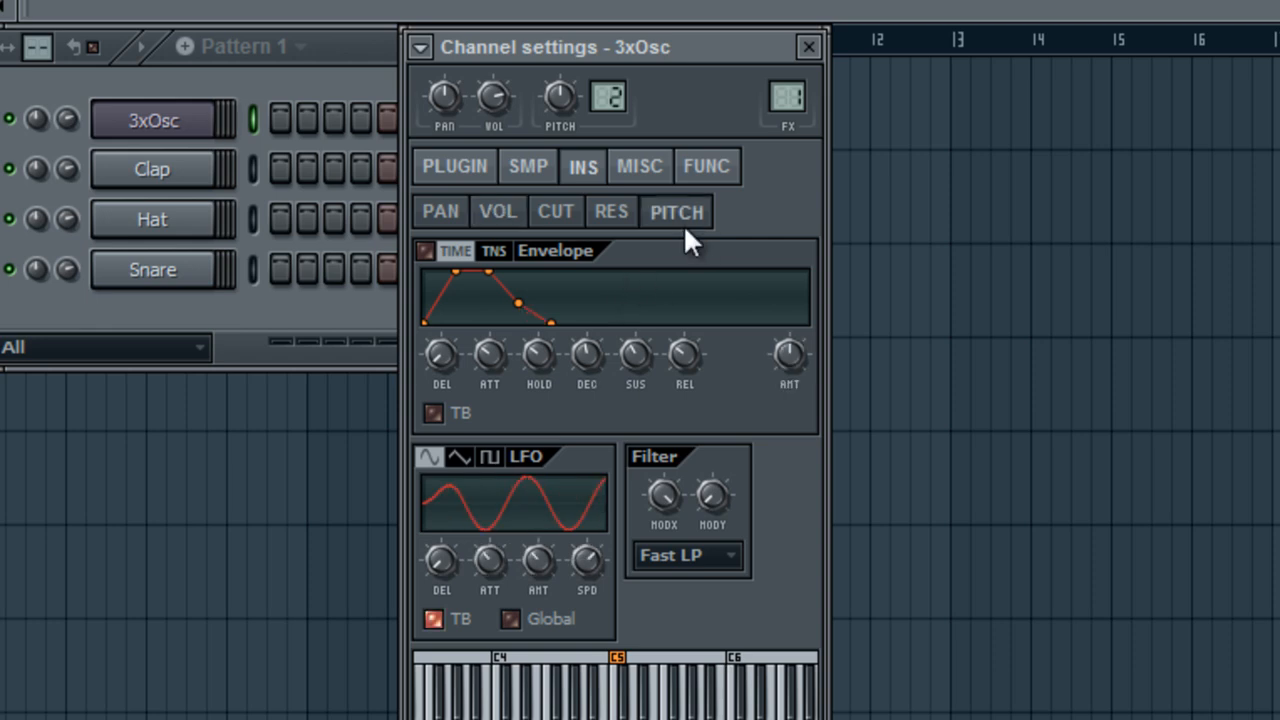
click(452, 166)
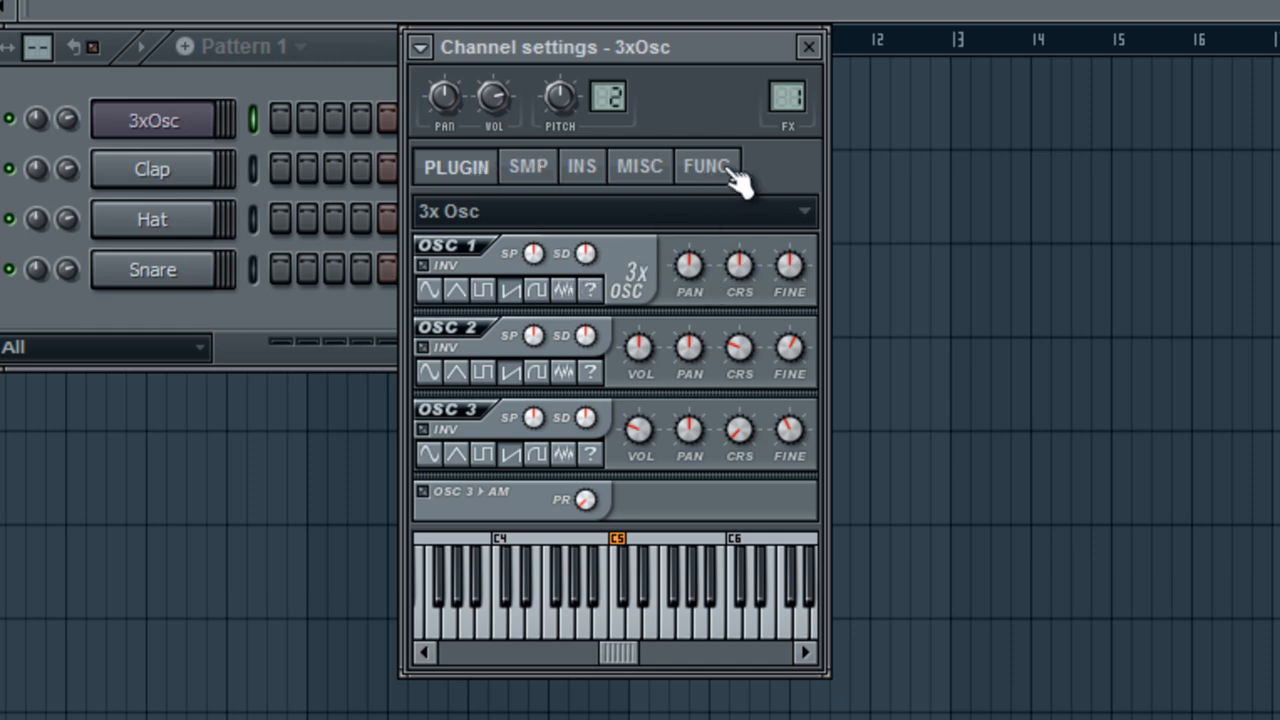
click(808, 47)
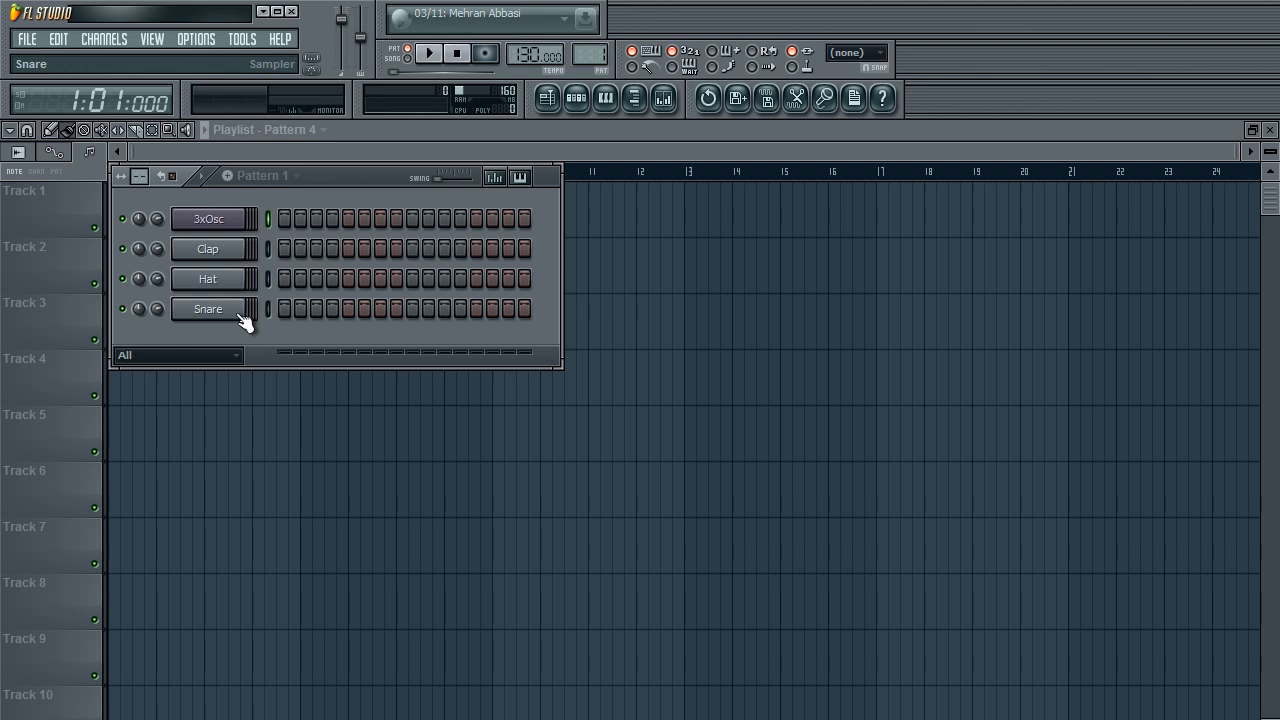
Replace the Clap channel's generator with Sylenth1 and reposition the synth window
right_click(211, 247)
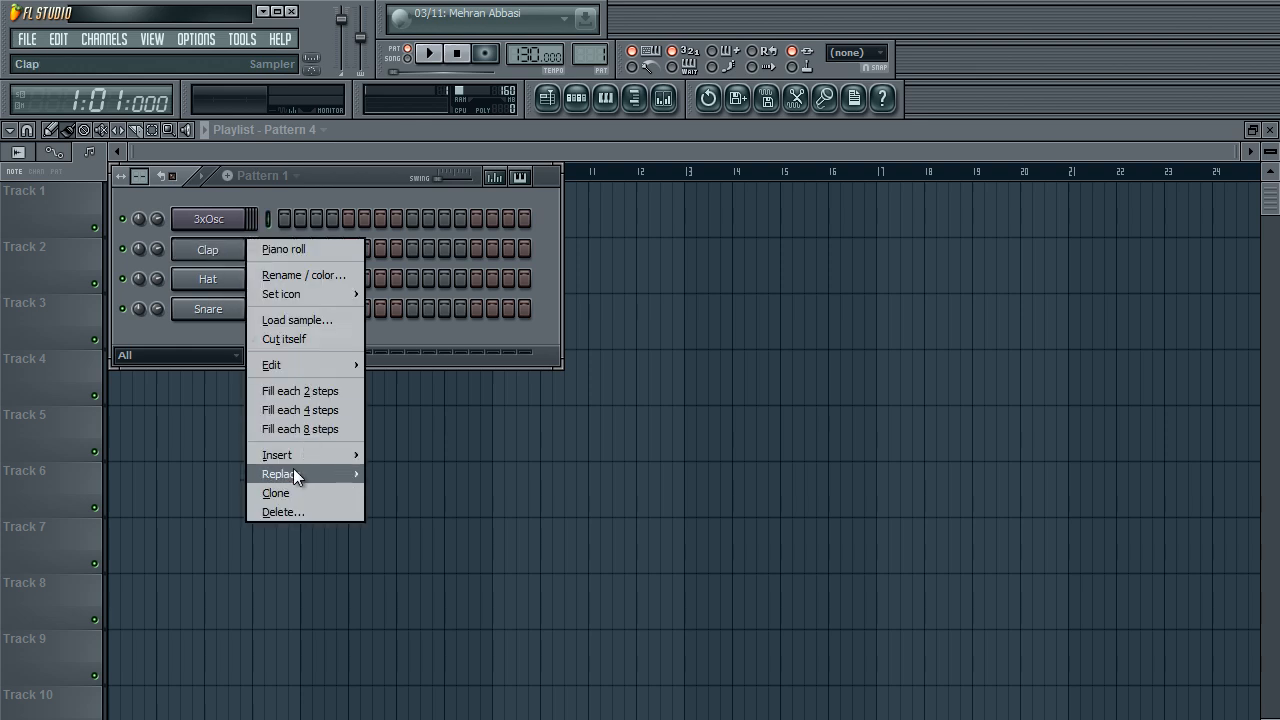
mouse_move(292, 468)
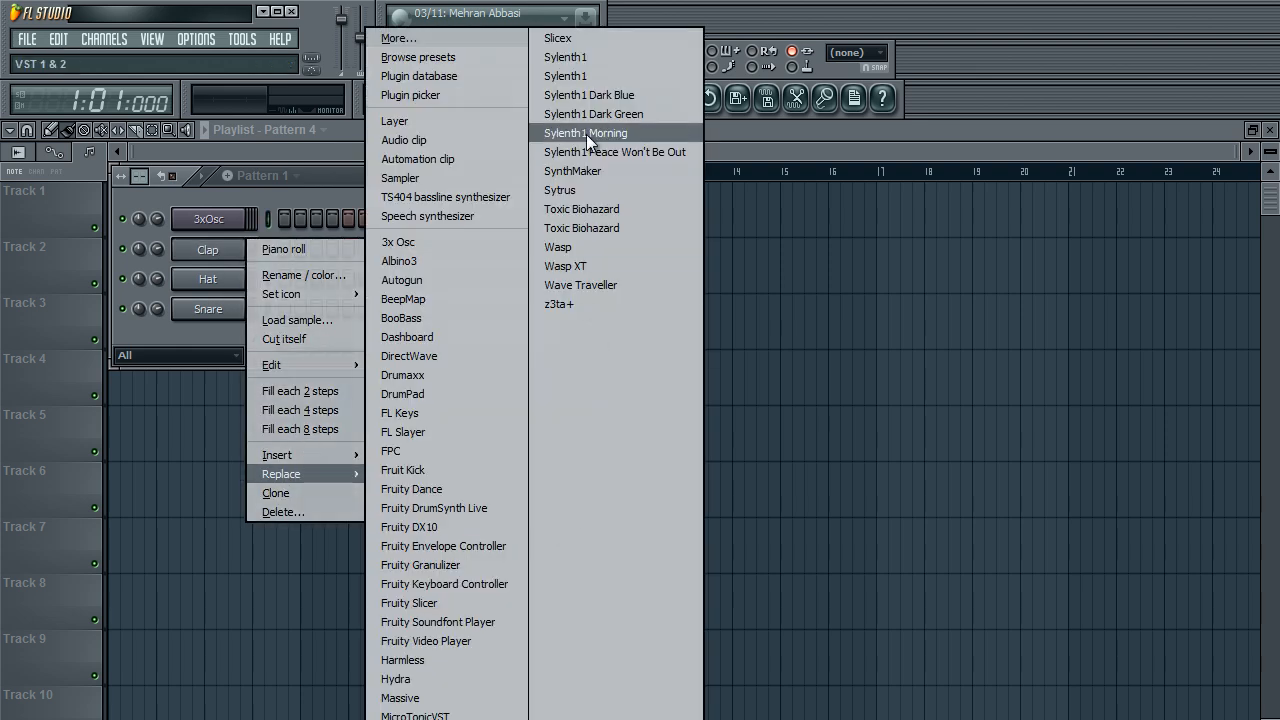
click(611, 61)
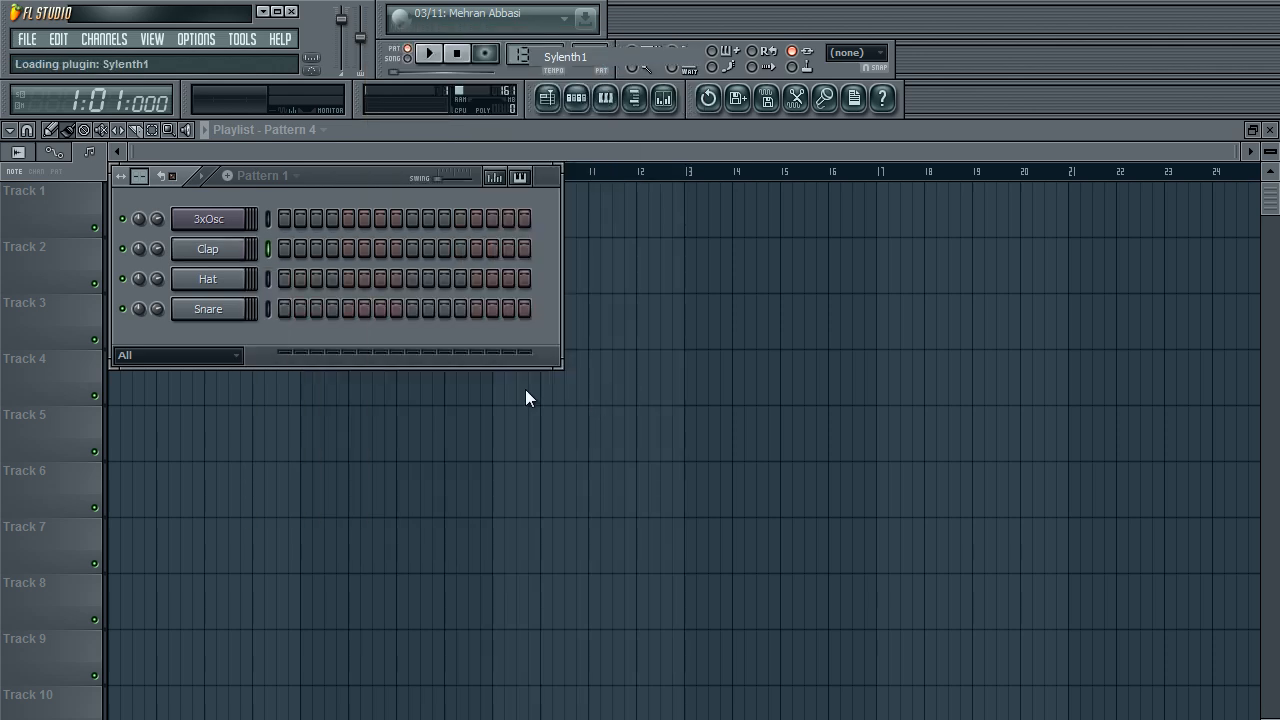
drag(501, 460, 421, 124)
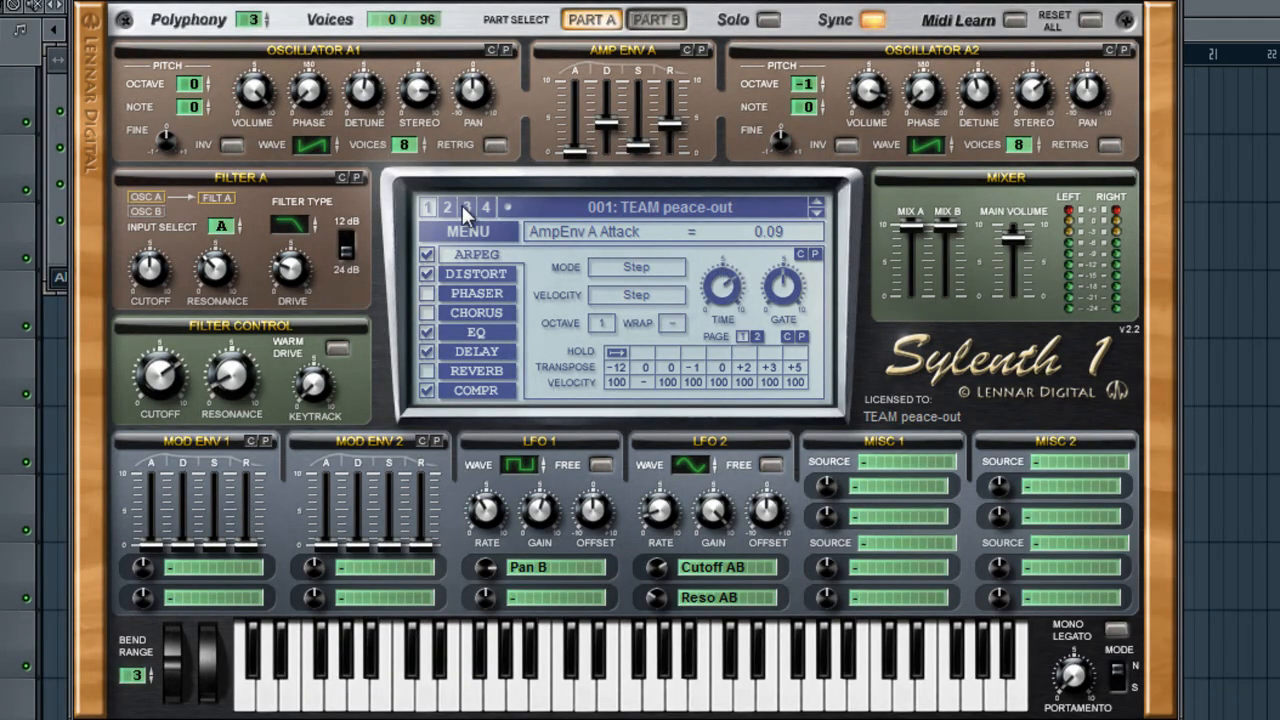
Initialize the current Sylenth1 preset to the default Init patch
click(468, 231)
click(493, 481)
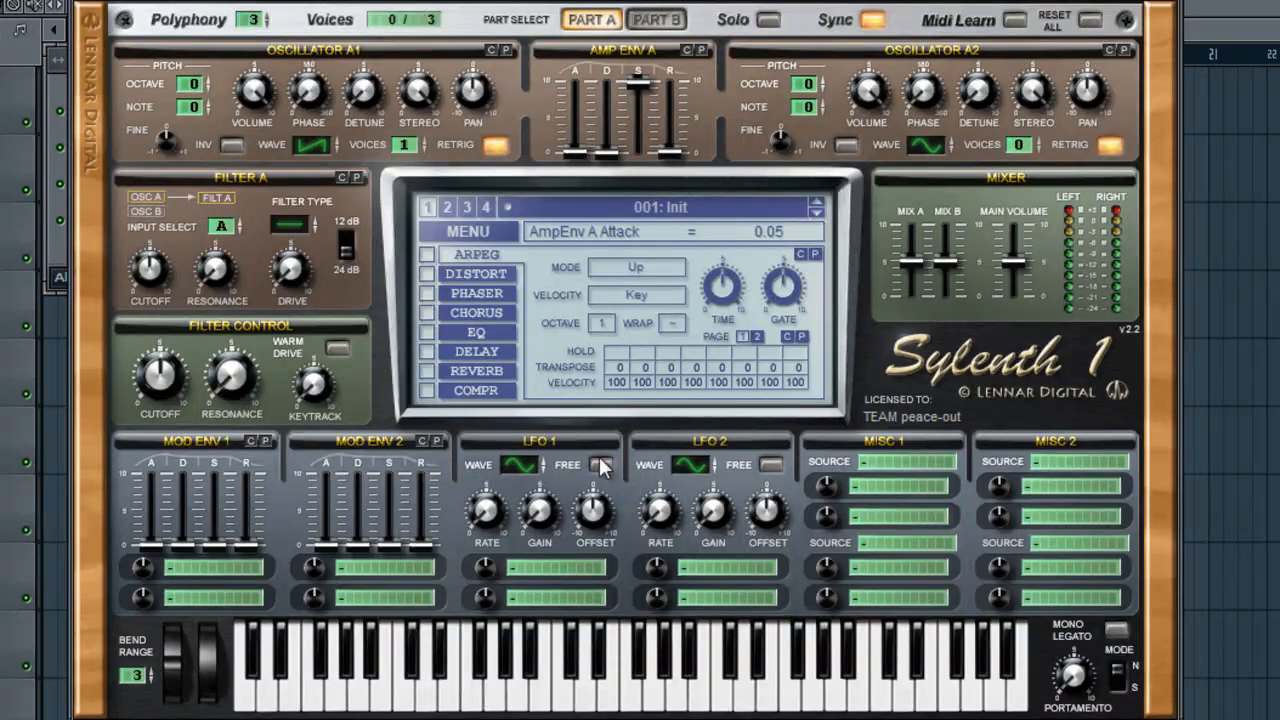
click(563, 702)
Examine the Part A and Part B oscillators in Sylenth1 and compare them with the 3x Osc channel settings
click(317, 145)
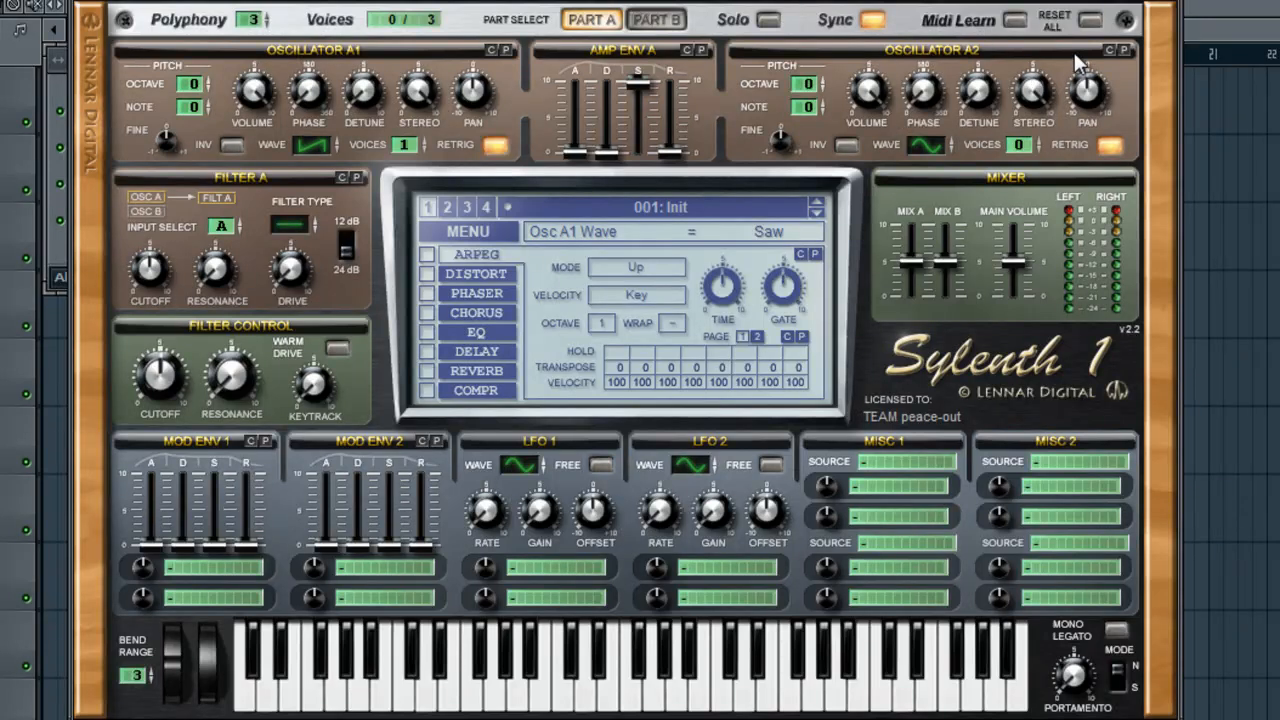
click(652, 24)
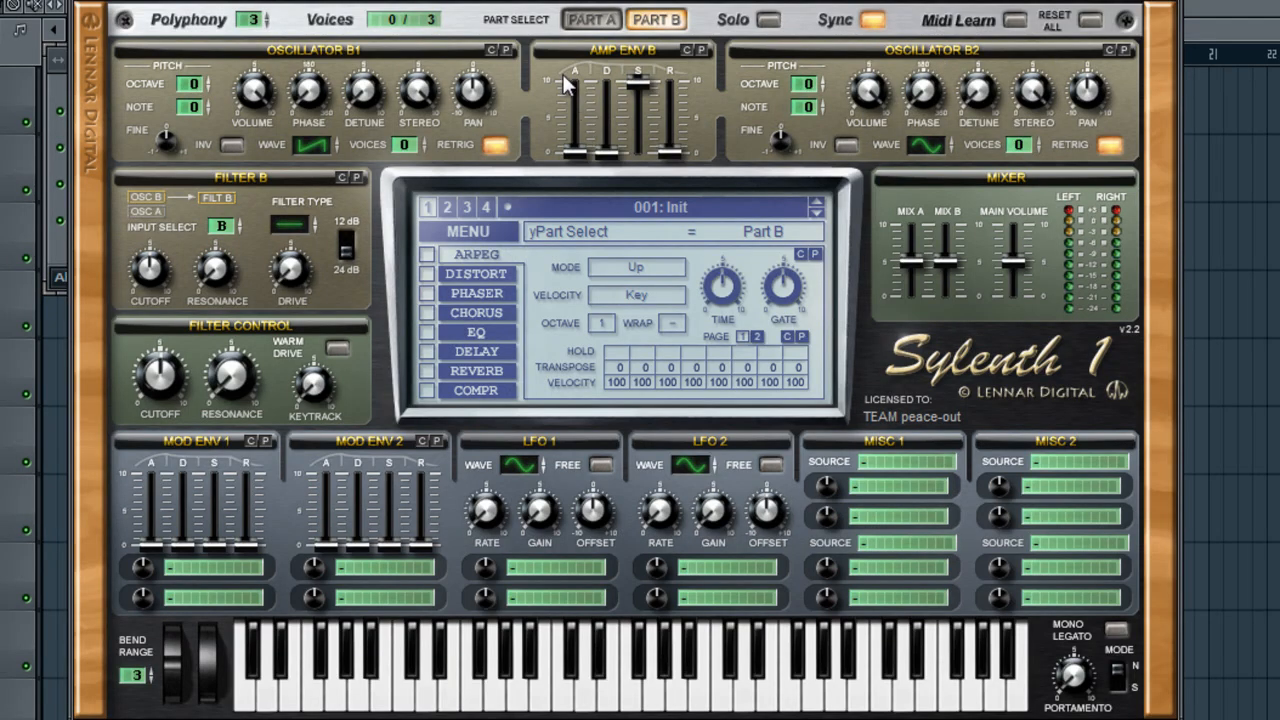
click(572, 24)
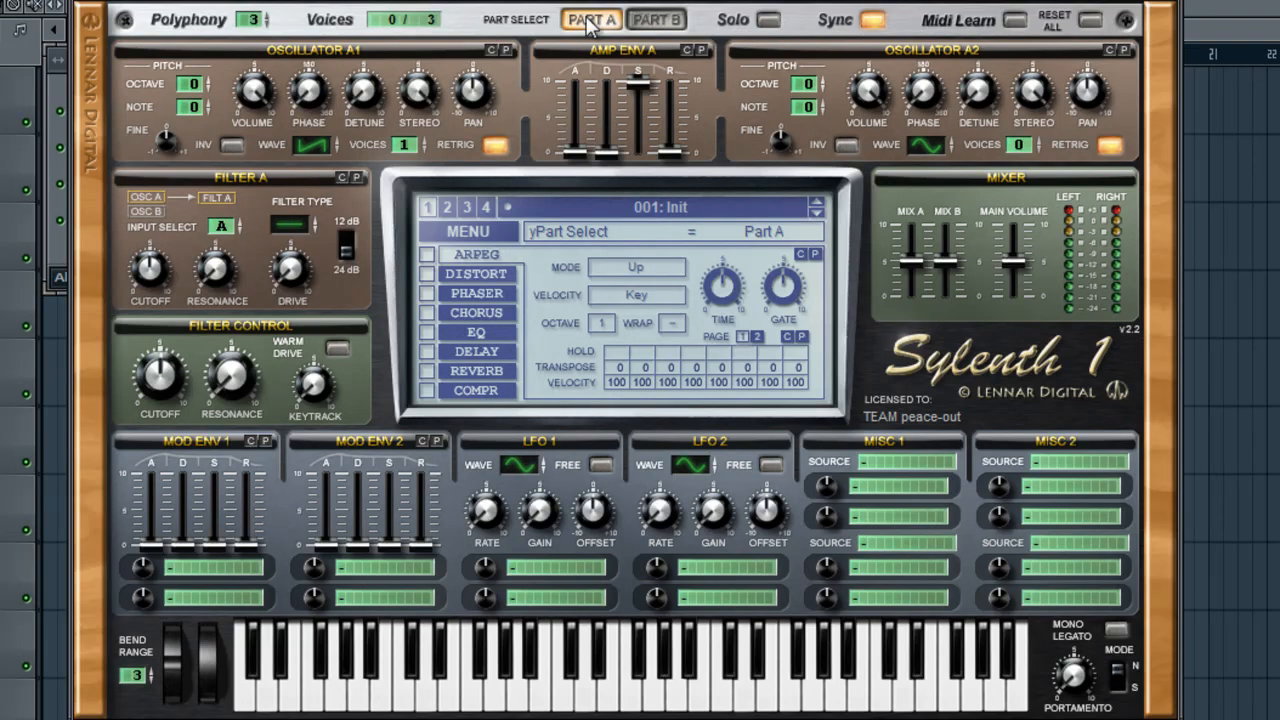
key(F6)
click(175, 114)
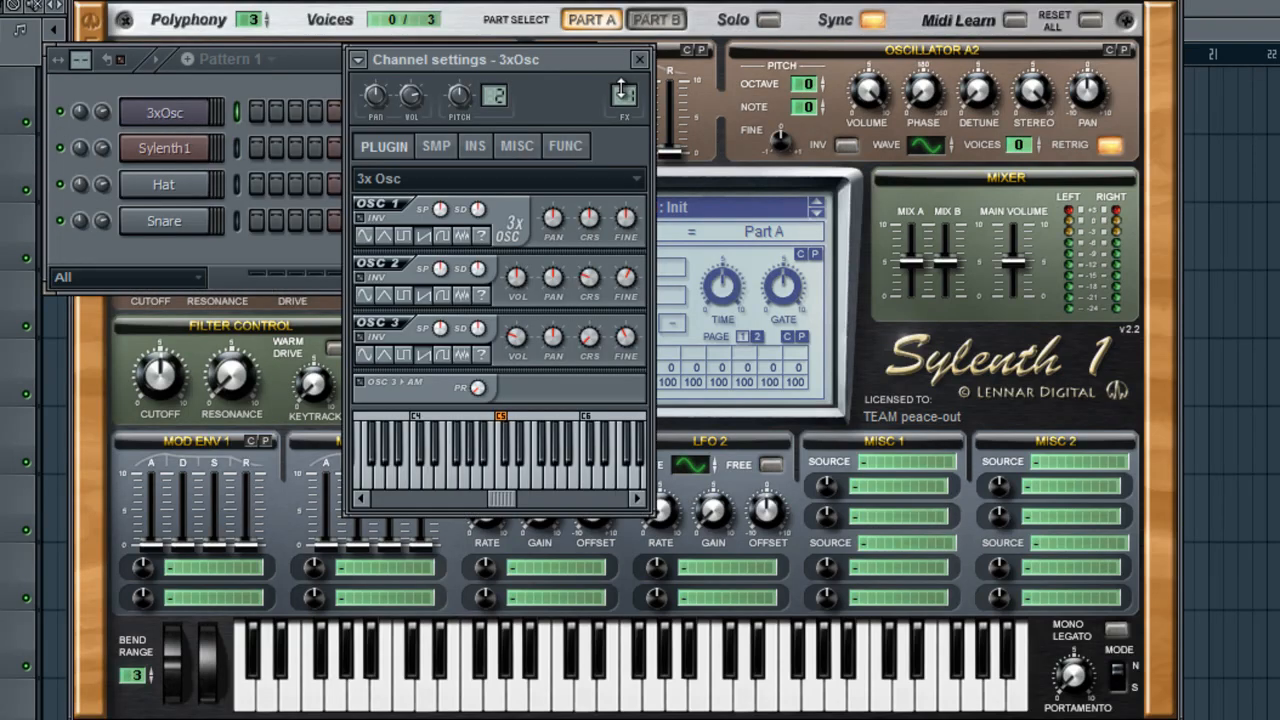
click(649, 52)
click(635, 4)
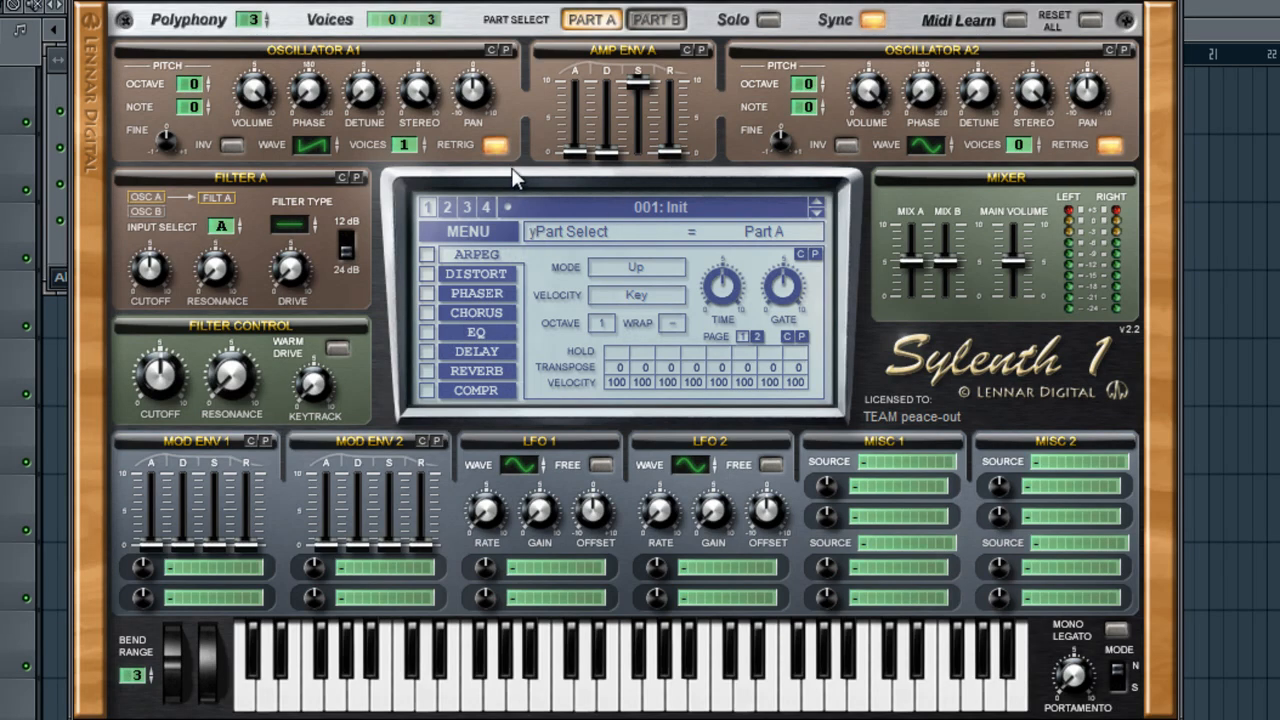
Turn off retrigger on Oscillator A1 and cycle its waveform to TriSaw
click(494, 145)
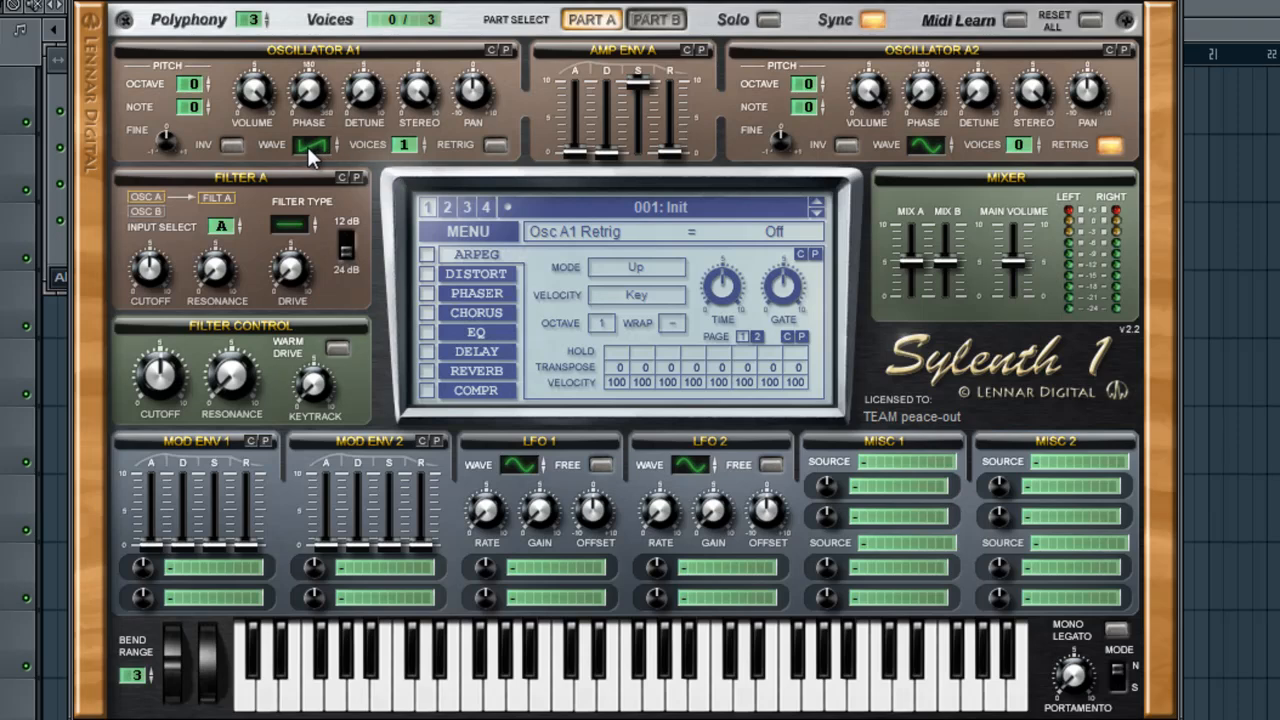
drag(317, 148, 328, 175)
scroll(322, 147, up, 2)
scroll(330, 144, up, 1)
scroll(323, 148, up, 1)
scroll(319, 140, up, 1)
scroll(322, 143, up, 1)
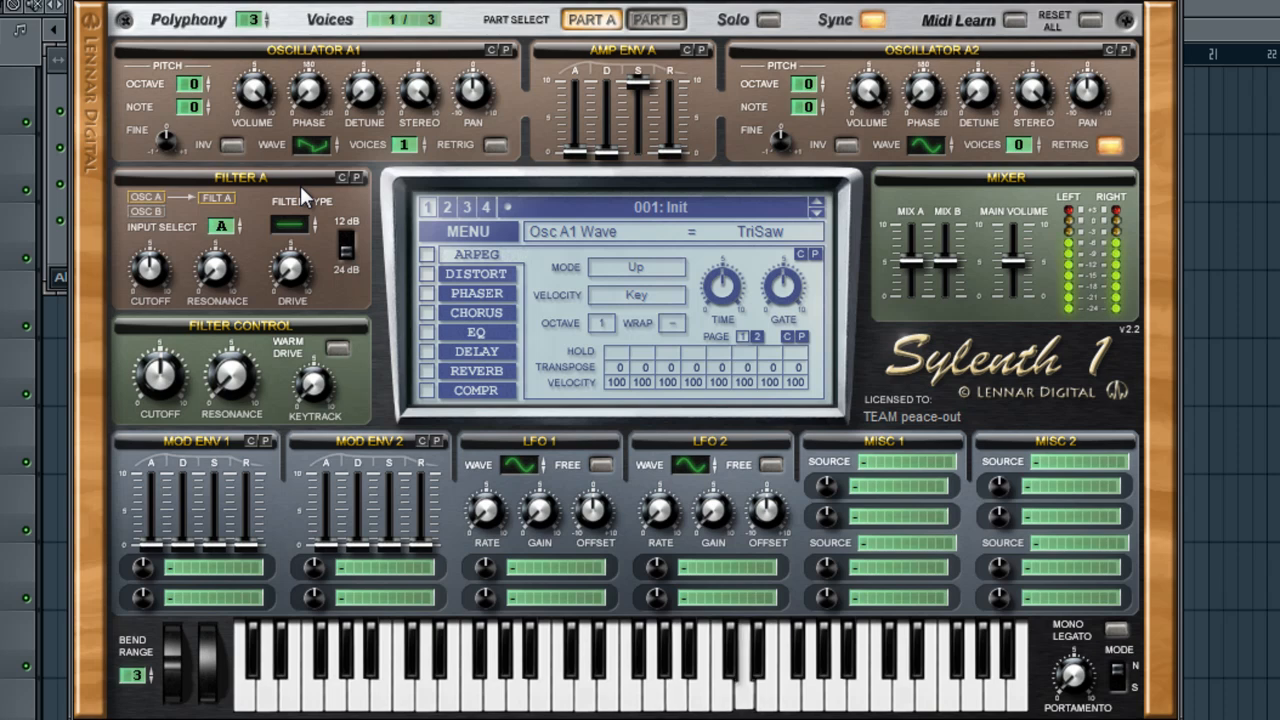
Cycle Oscillator A1's waveform through Triangle and Sine to Saw, auditioning the different shapes
drag(306, 150, 316, 165)
click(311, 156)
click(313, 150)
click(313, 150)
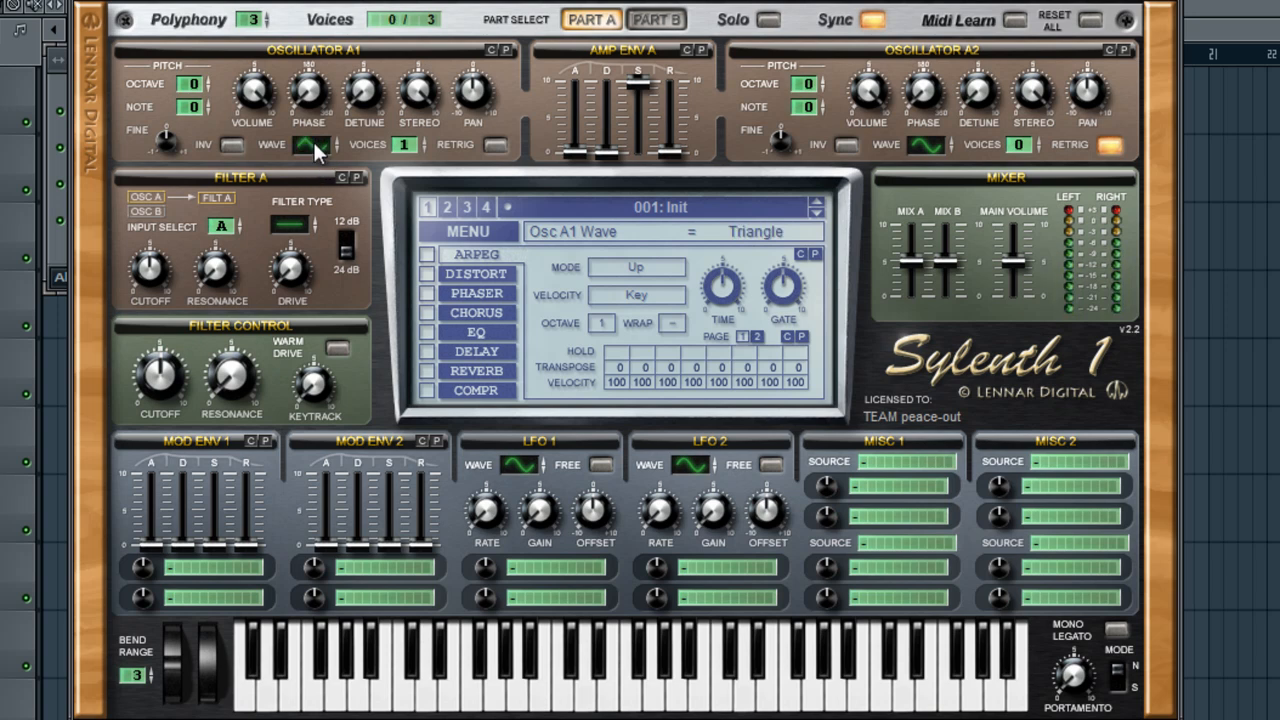
click(316, 160)
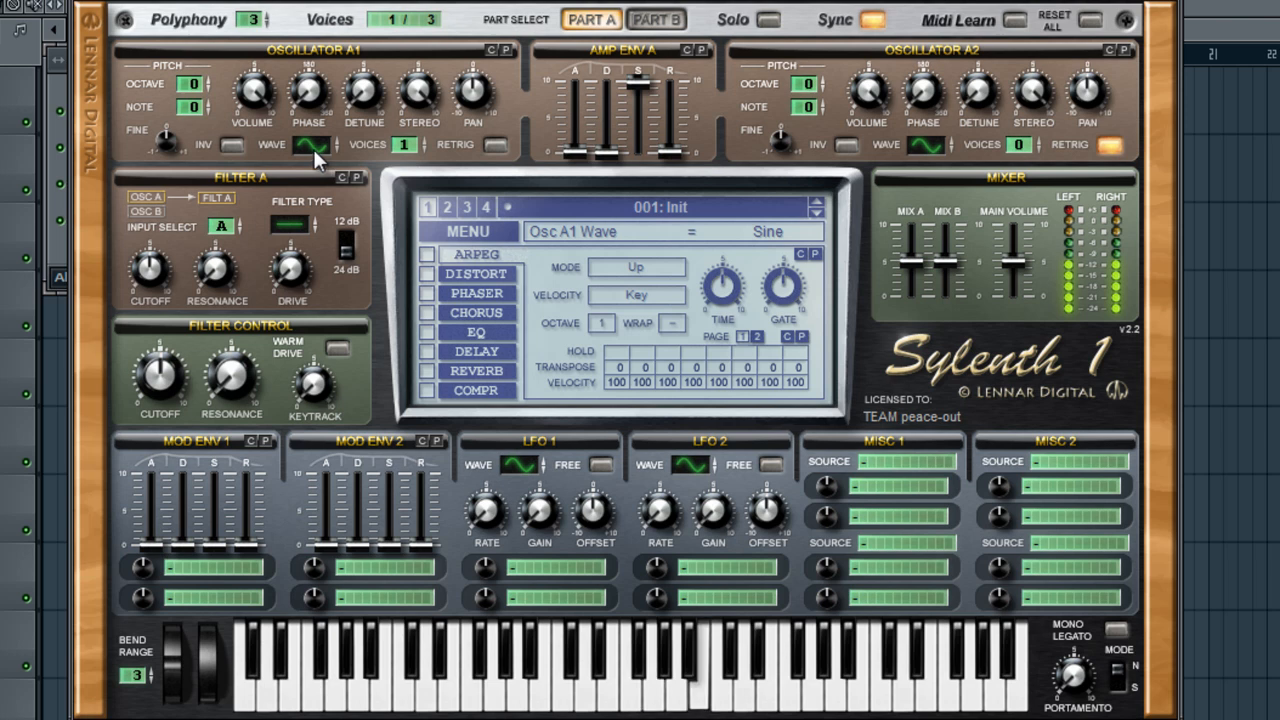
click(327, 143)
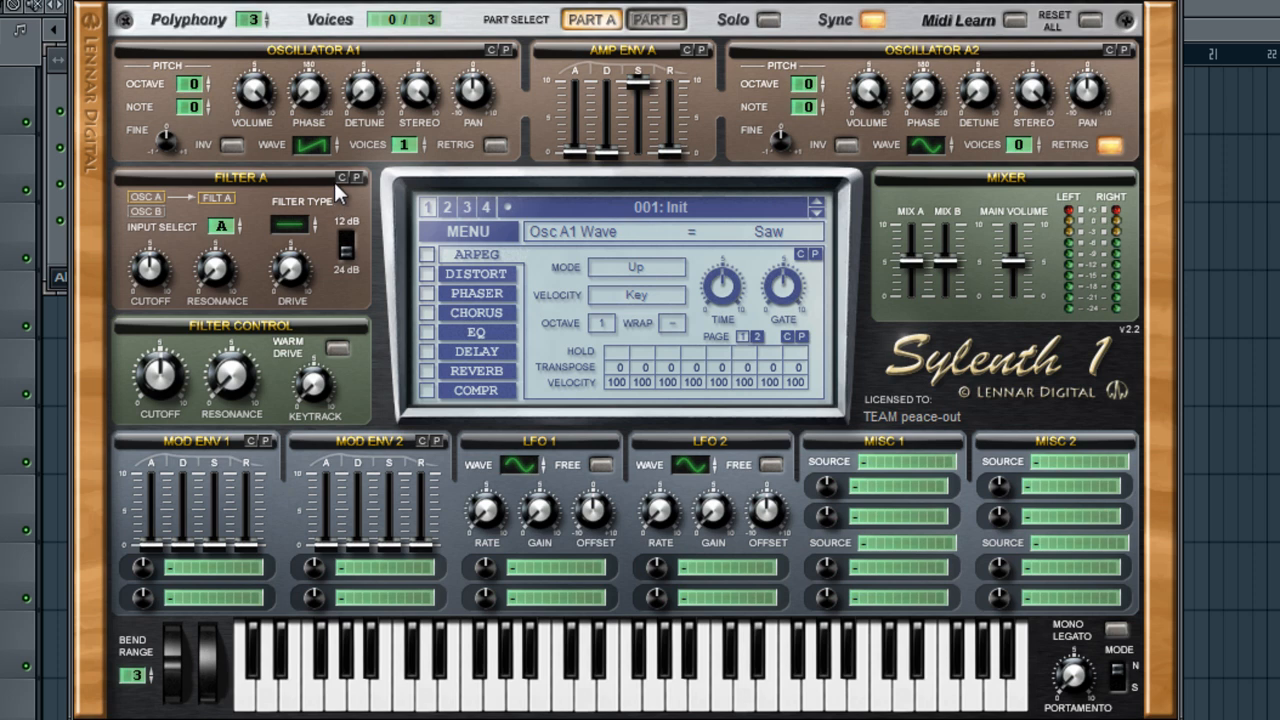
Cycle Oscillator A1's waveform to a pulse shape while playing test notes to compare the sounds
click(317, 144)
key(w)
click(337, 147)
click(321, 146)
key(w)
click(319, 148)
Set Oscillator A1 to 8 voices and its detune to 3.71
drag(401, 143, 396, 162)
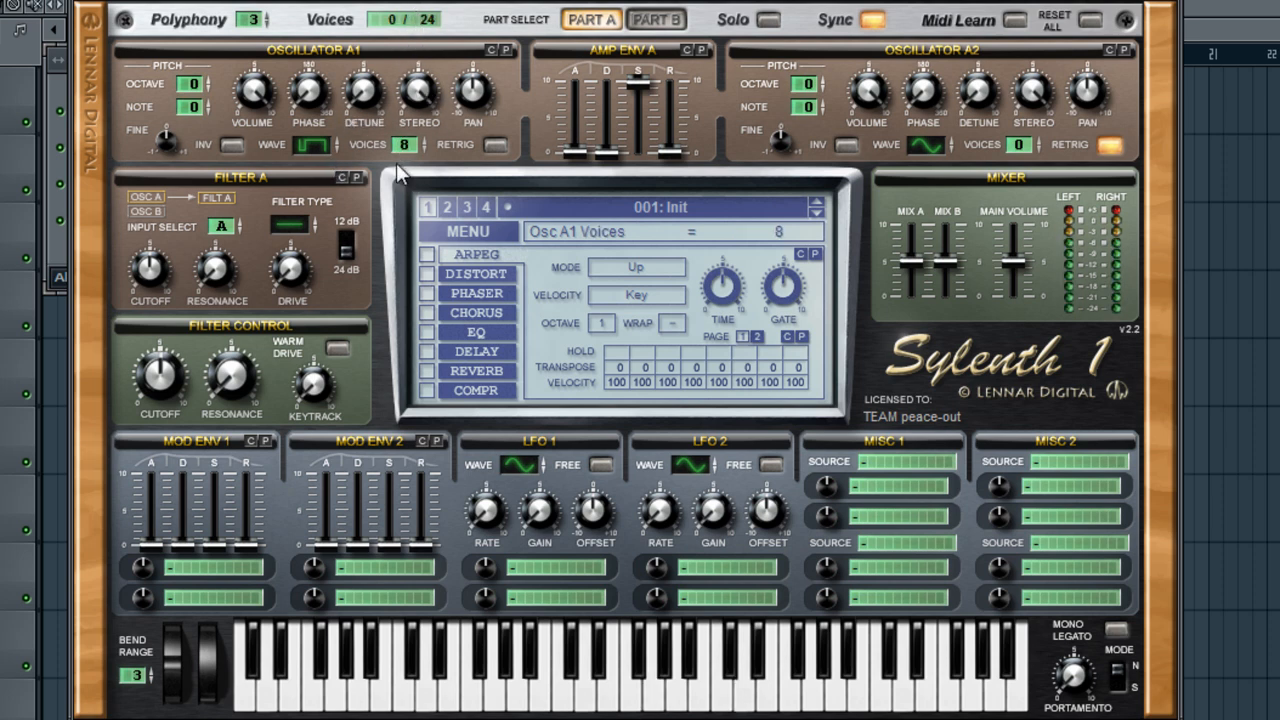
drag(358, 68, 375, 32)
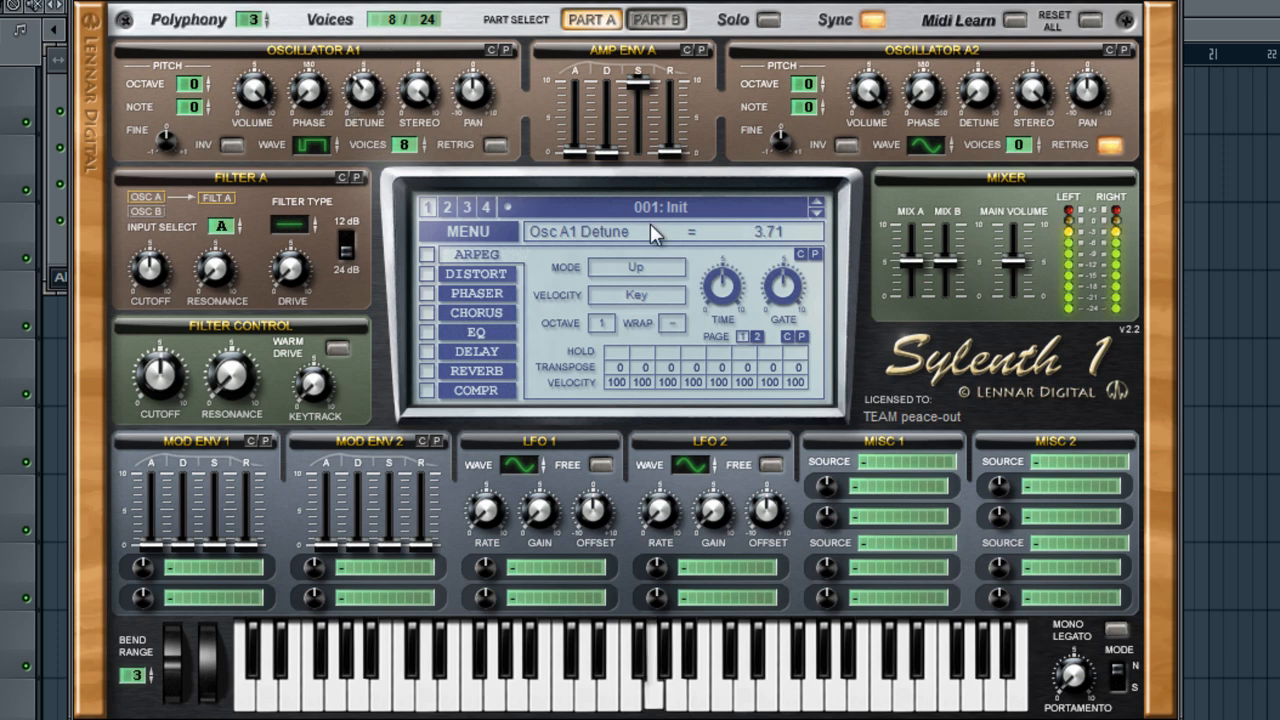
click(549, 568)
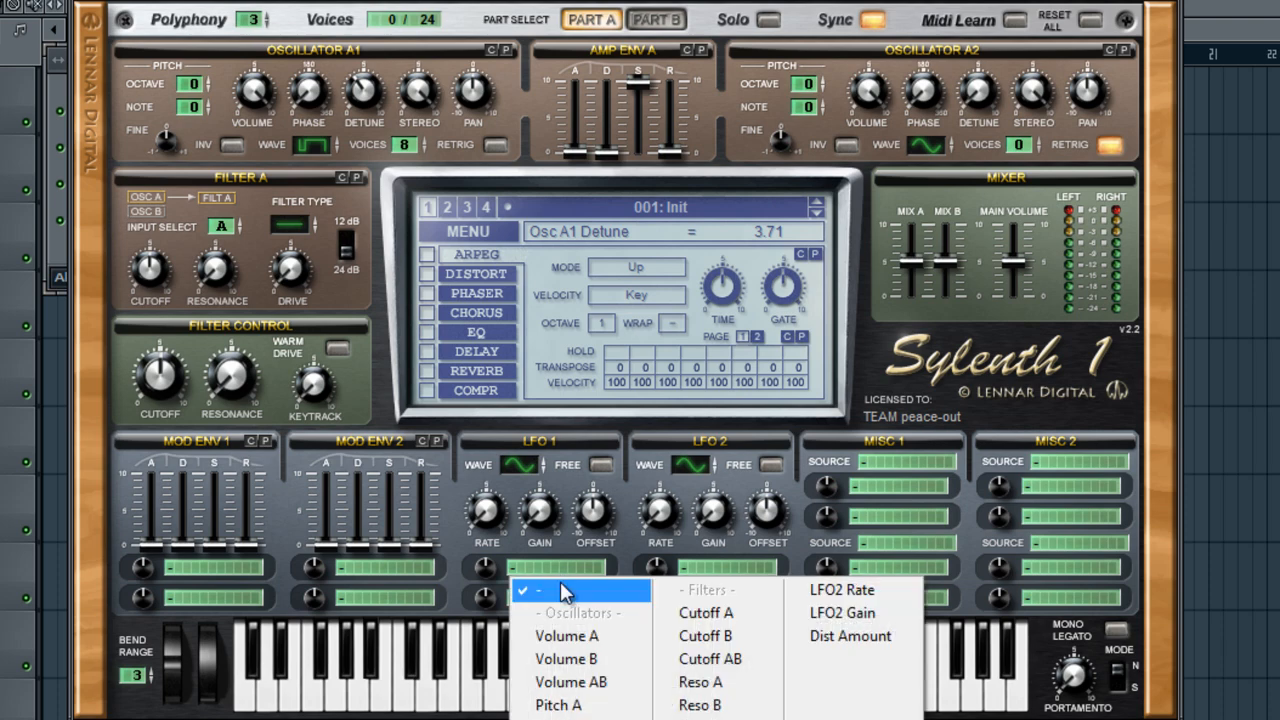
click(359, 274)
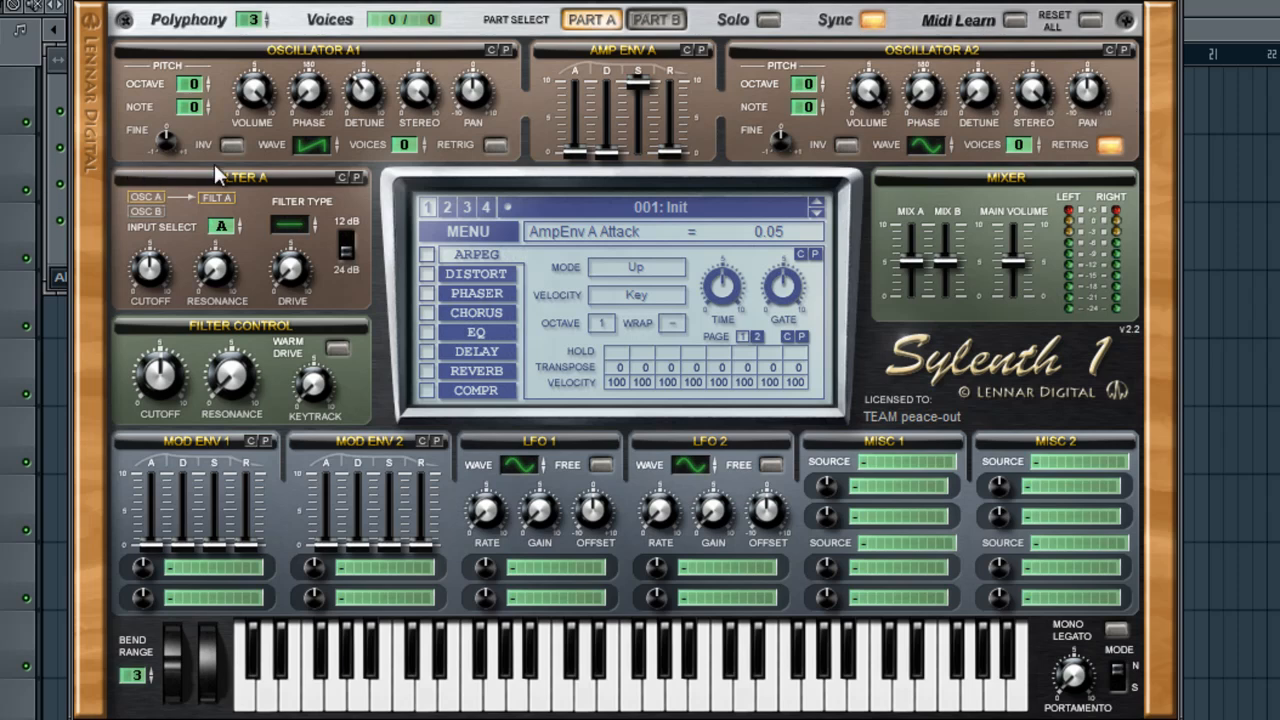
Switch between Part B and Part A, and set Oscillator A2's waveform to Pulse
click(662, 20)
click(575, 20)
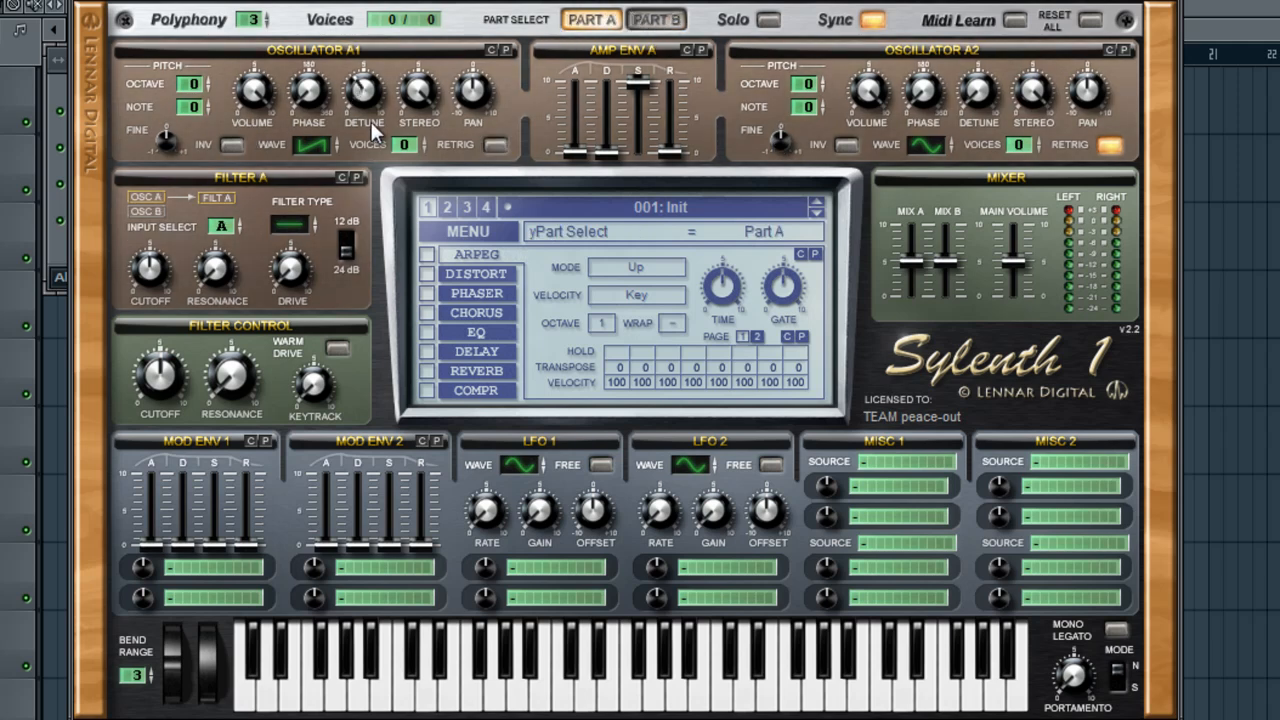
click(925, 145)
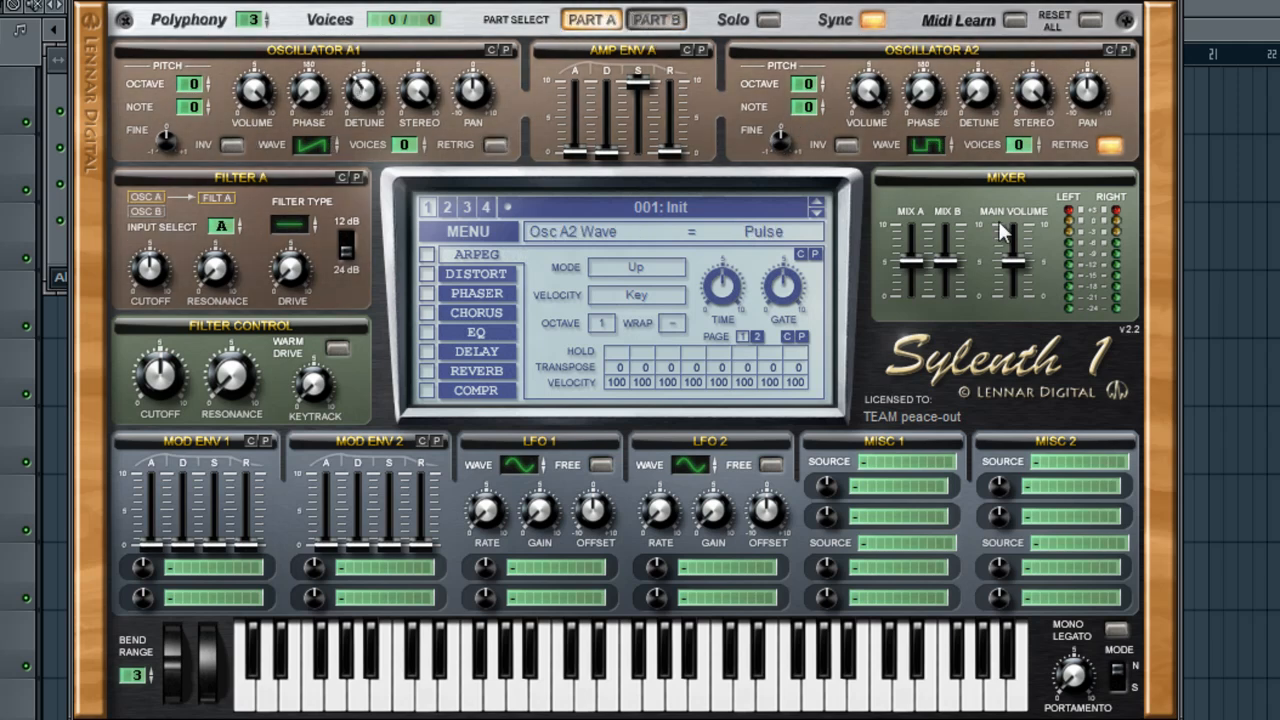
Set Oscillator B1's waveform to Triangle in Part B and return to Part A
click(632, 22)
mouse_move(321, 149)
mouse_down()
mouse_move(323, 121)
mouse_move(320, 148)
mouse_up()
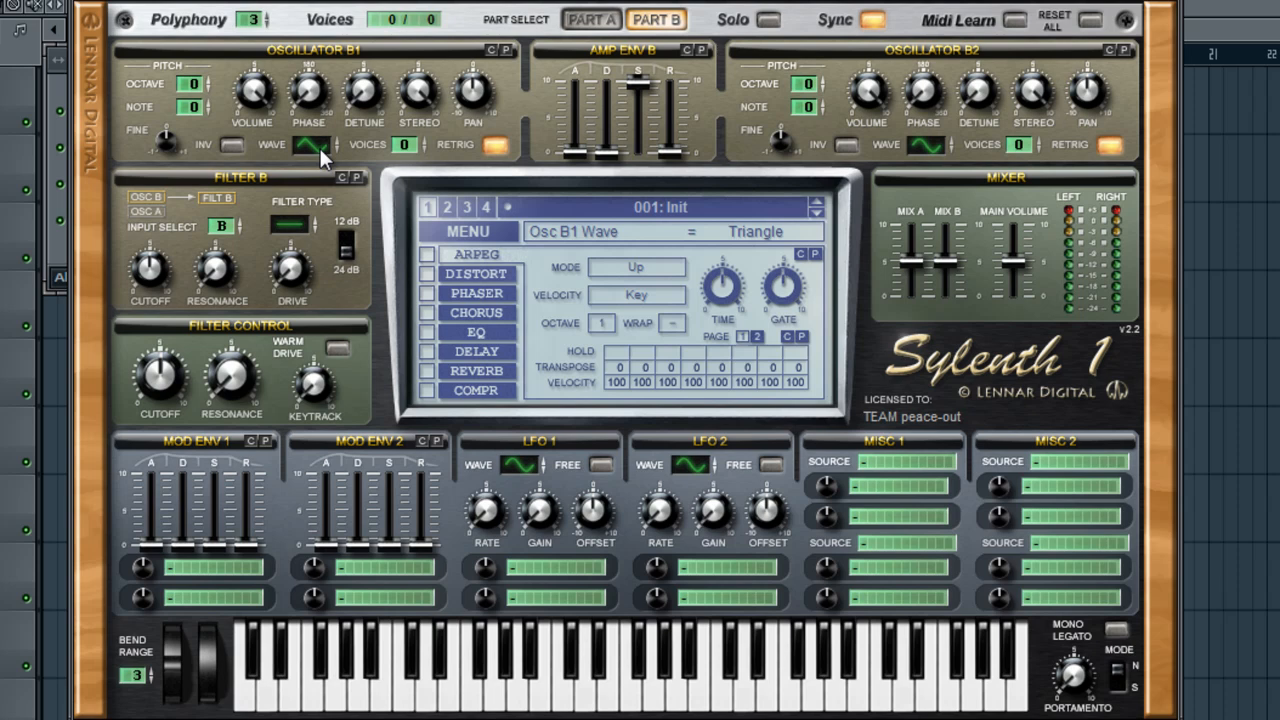
click(573, 27)
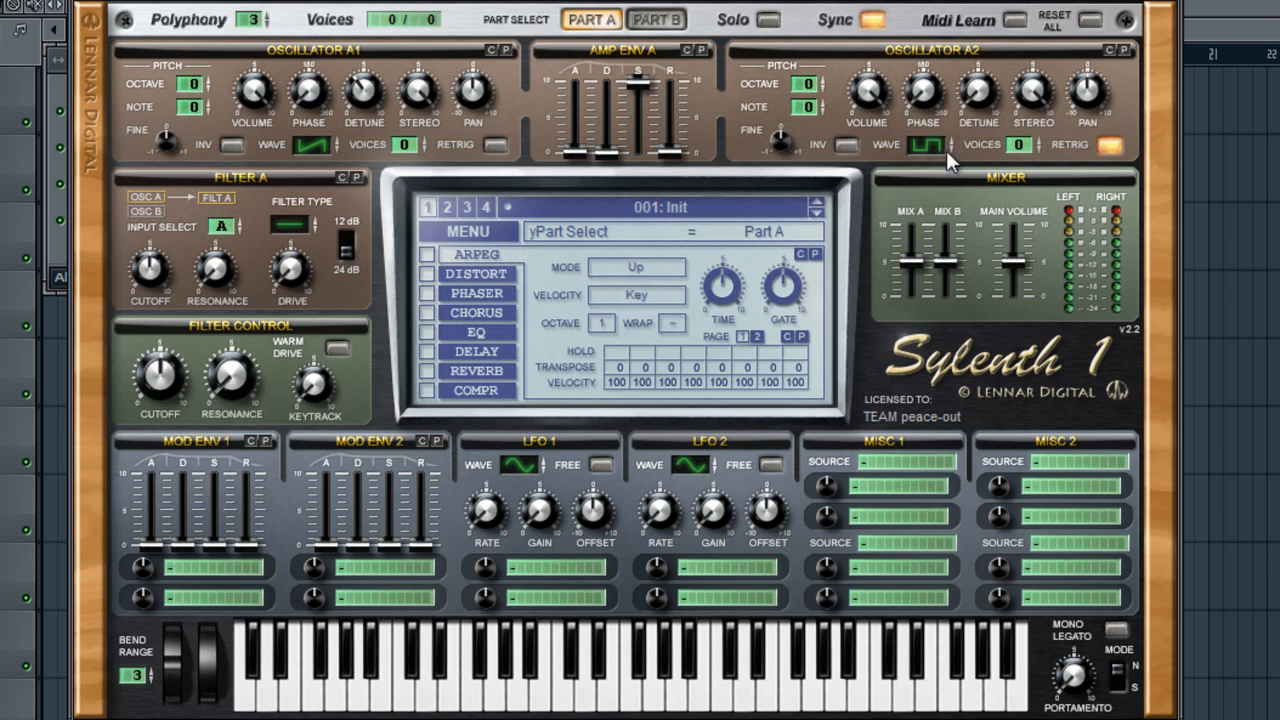
Set Oscillator A2's octave to -1 and play test notes
click(815, 89)
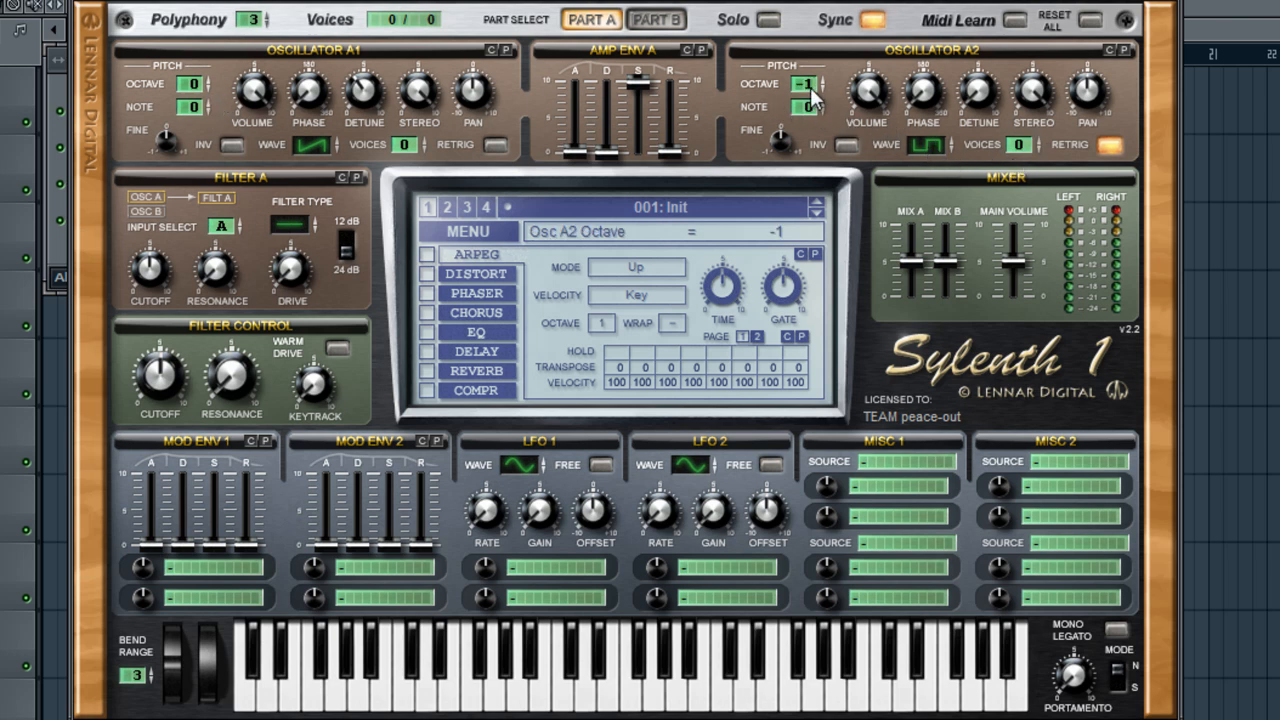
key(z)
key(z)
key(z)
key(z)
Set Oscillators A1 and A2 to 8 voices each and turn off retrigger on Oscillator A2
drag(417, 144, 420, 80)
drag(1018, 152, 1018, 130)
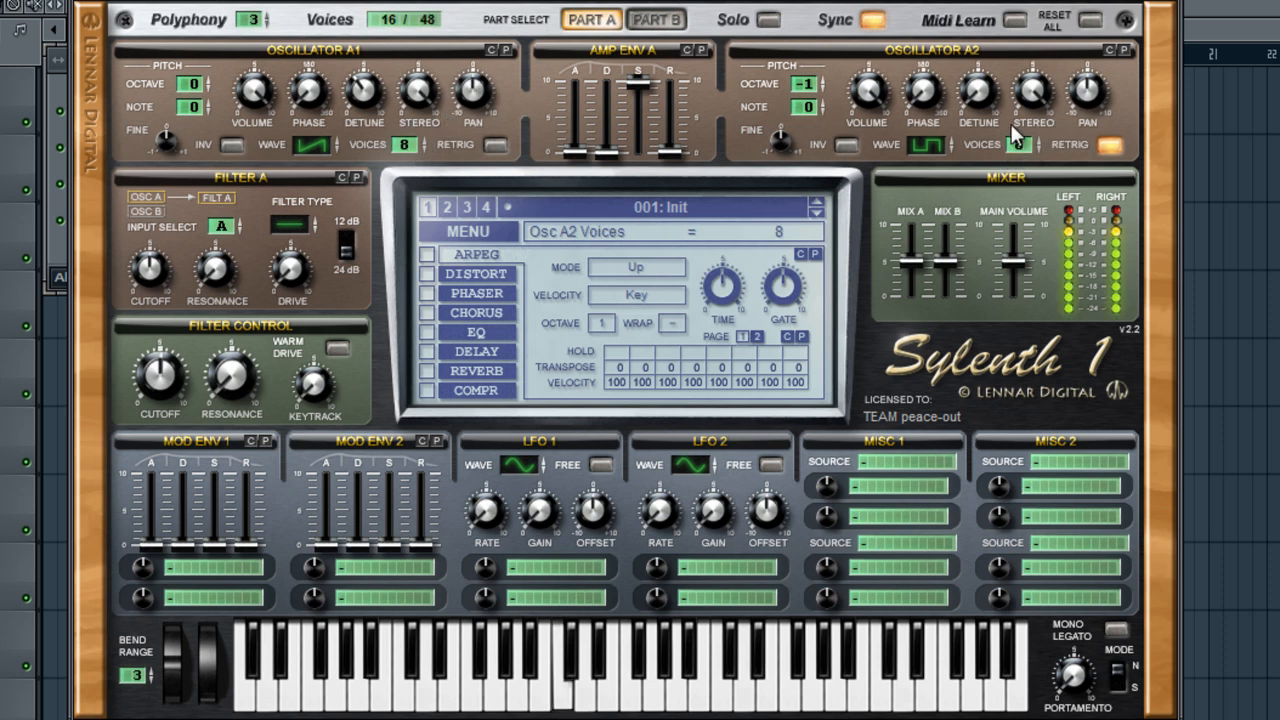
click(1109, 145)
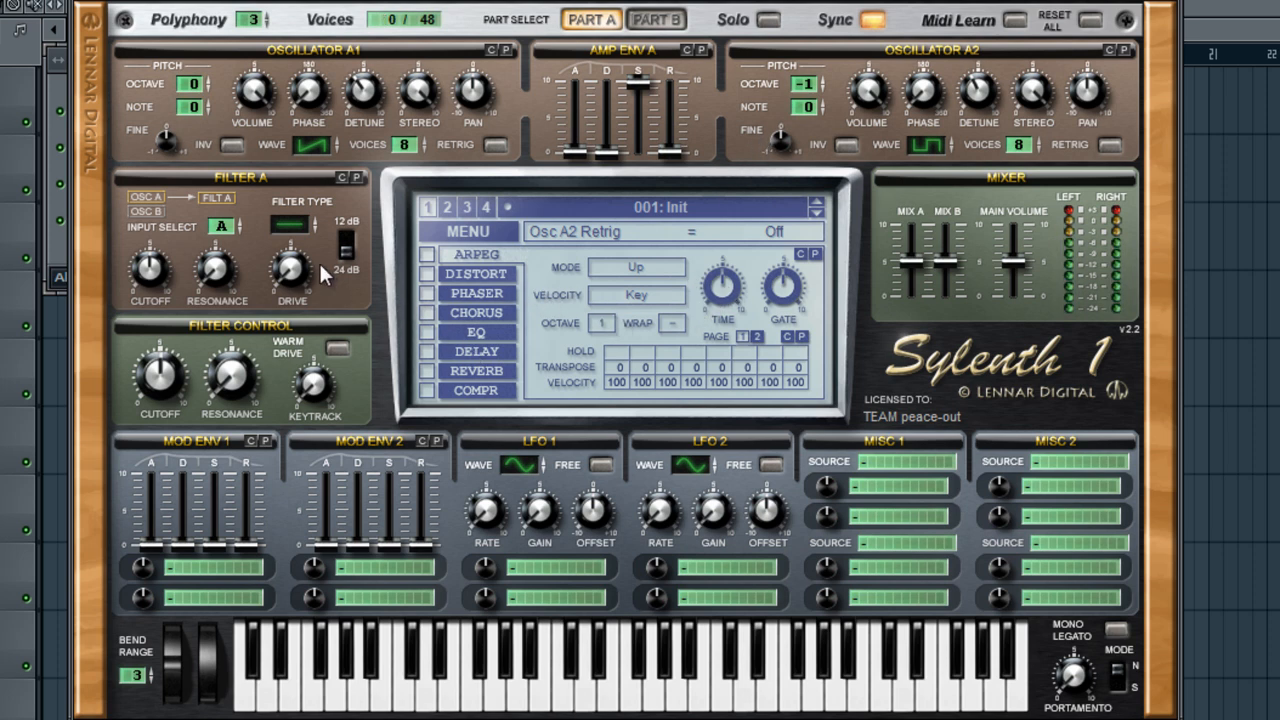
Set Filter A's type to Lowpass and assign Cutoff AB as Mod Env 1's first destination
drag(302, 229, 311, 209)
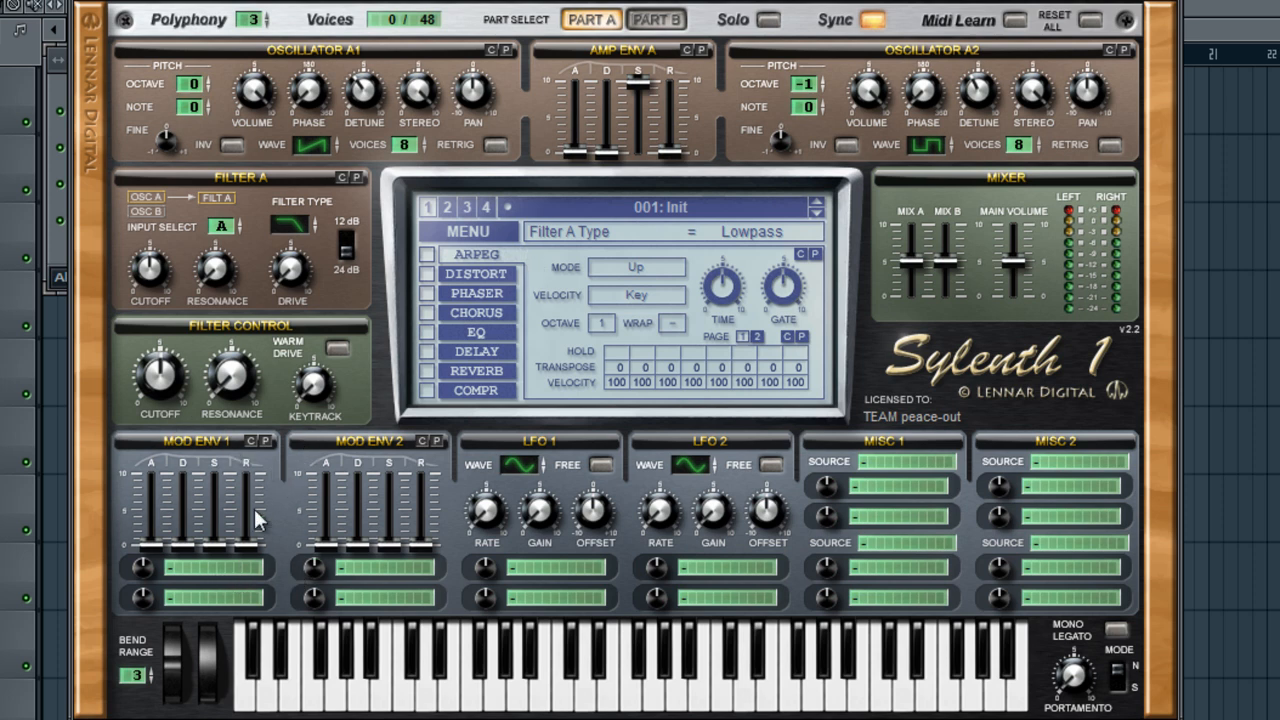
click(224, 564)
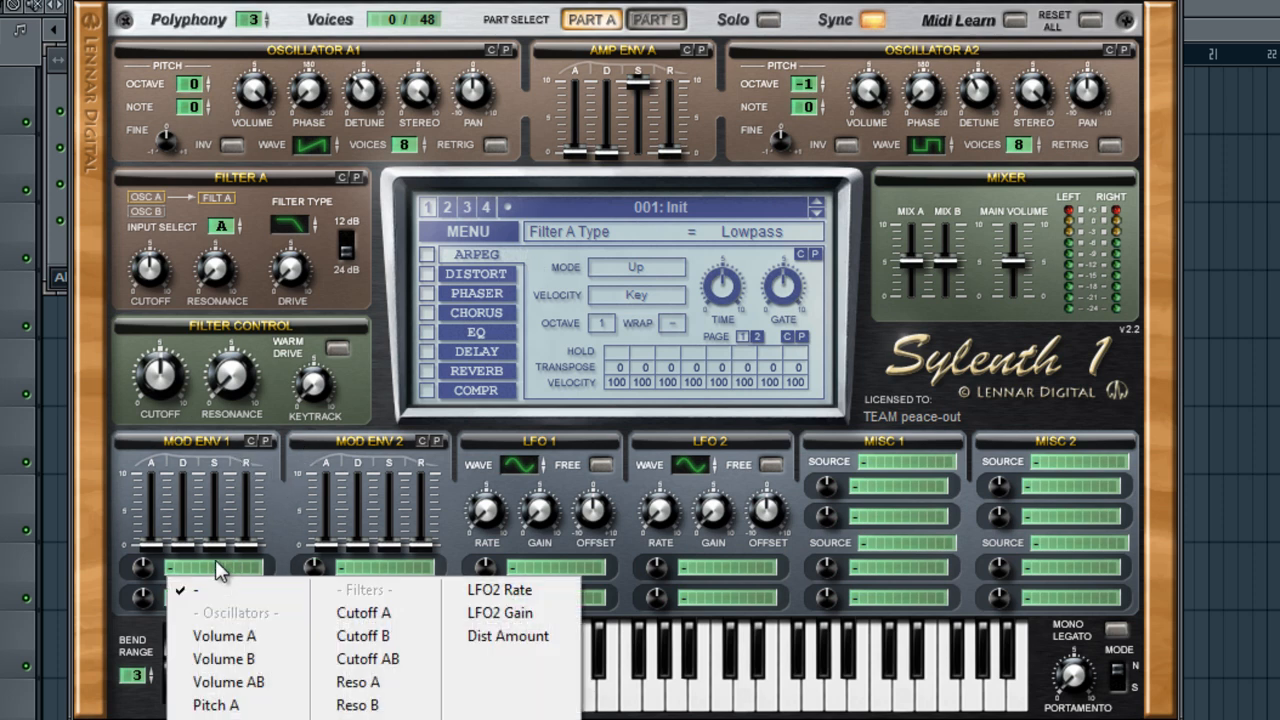
click(395, 659)
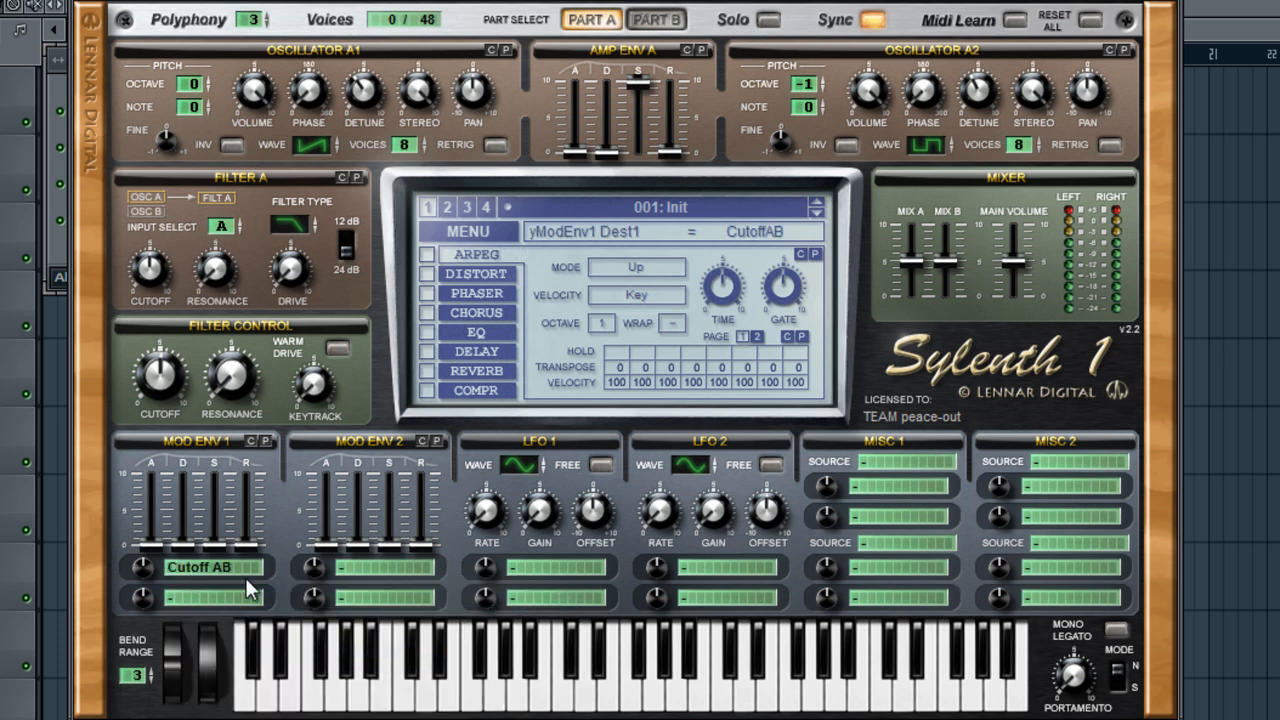
Turn up Mod Env 1's Cutoff AB amount and try its attack and decay, ending with a decay of 3.91
drag(145, 568, 181, 445)
mouse_move(186, 544)
mouse_down()
mouse_move(183, 482)
mouse_move(191, 550)
mouse_up()
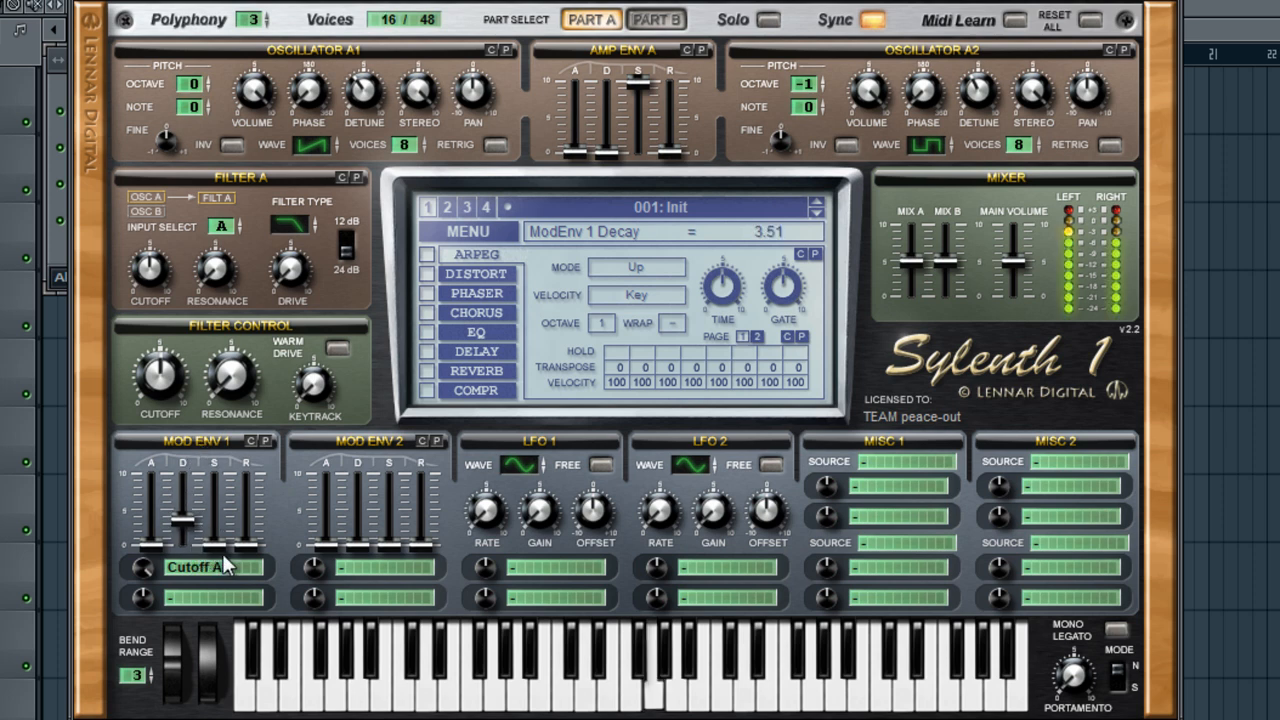
drag(191, 522, 149, 541)
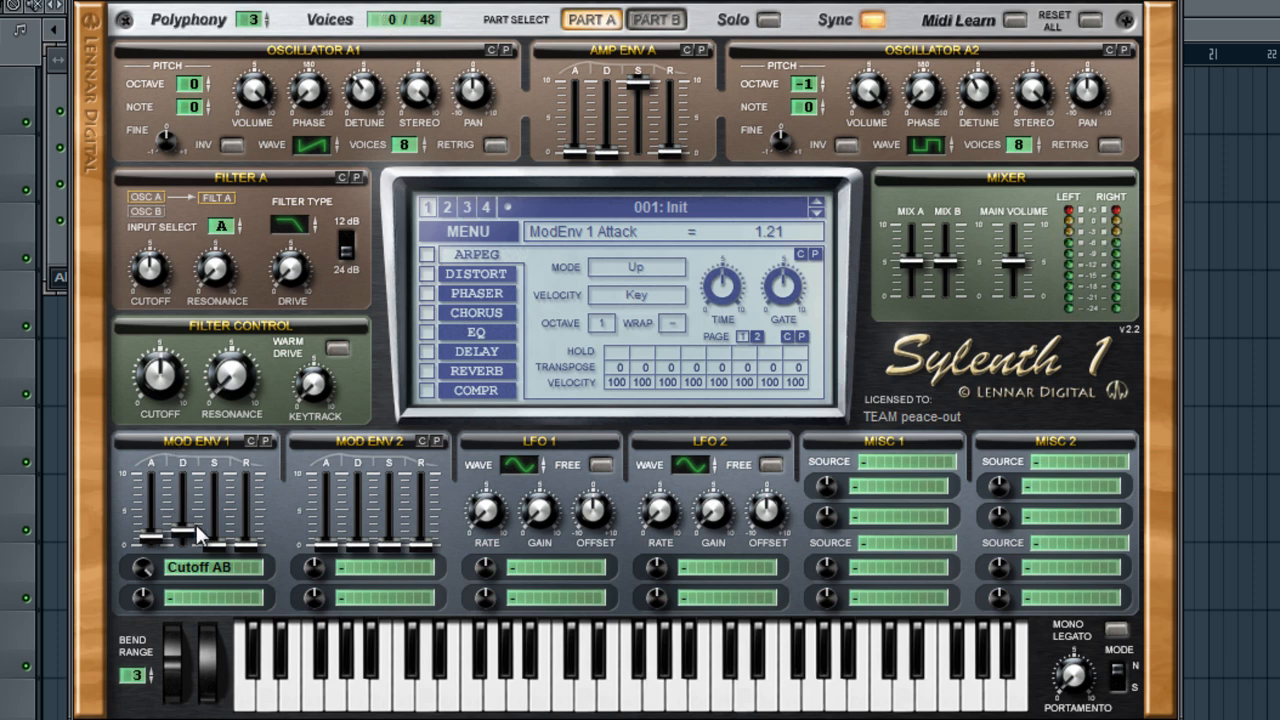
drag(149, 541, 177, 502)
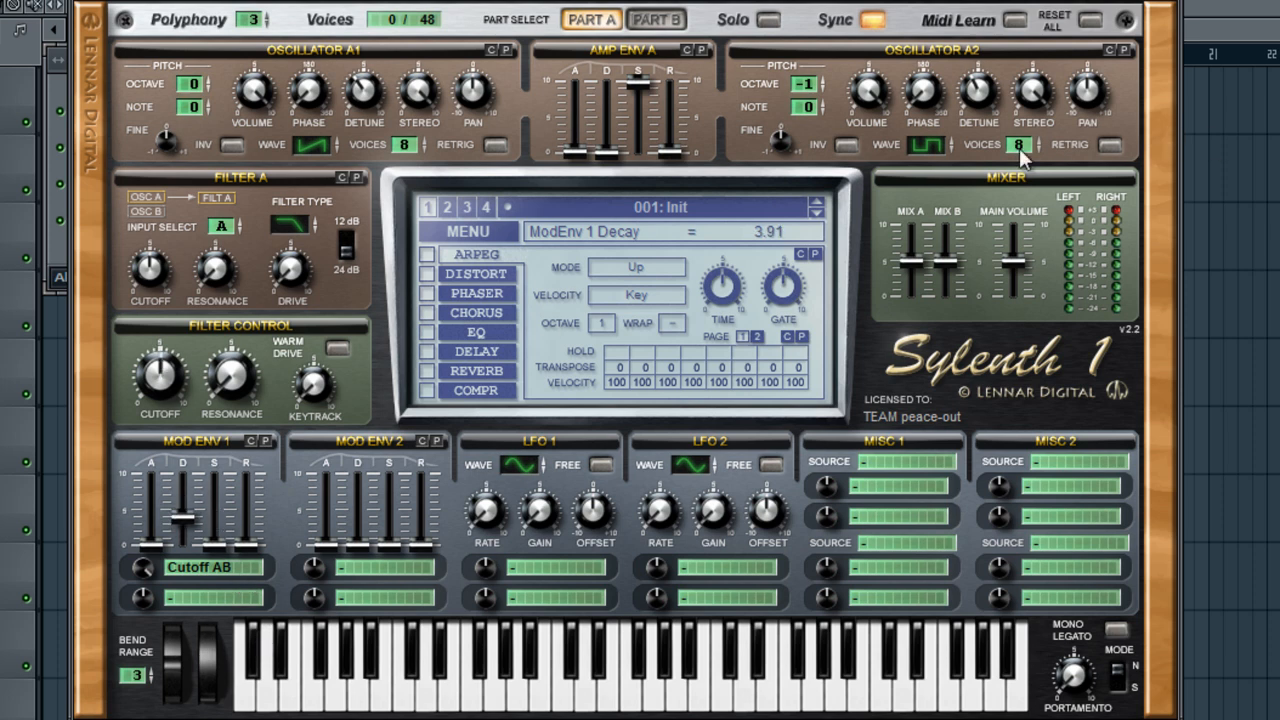
Close the Sylenth1 window and the channel settings window behind the channel rack
click(625, 1)
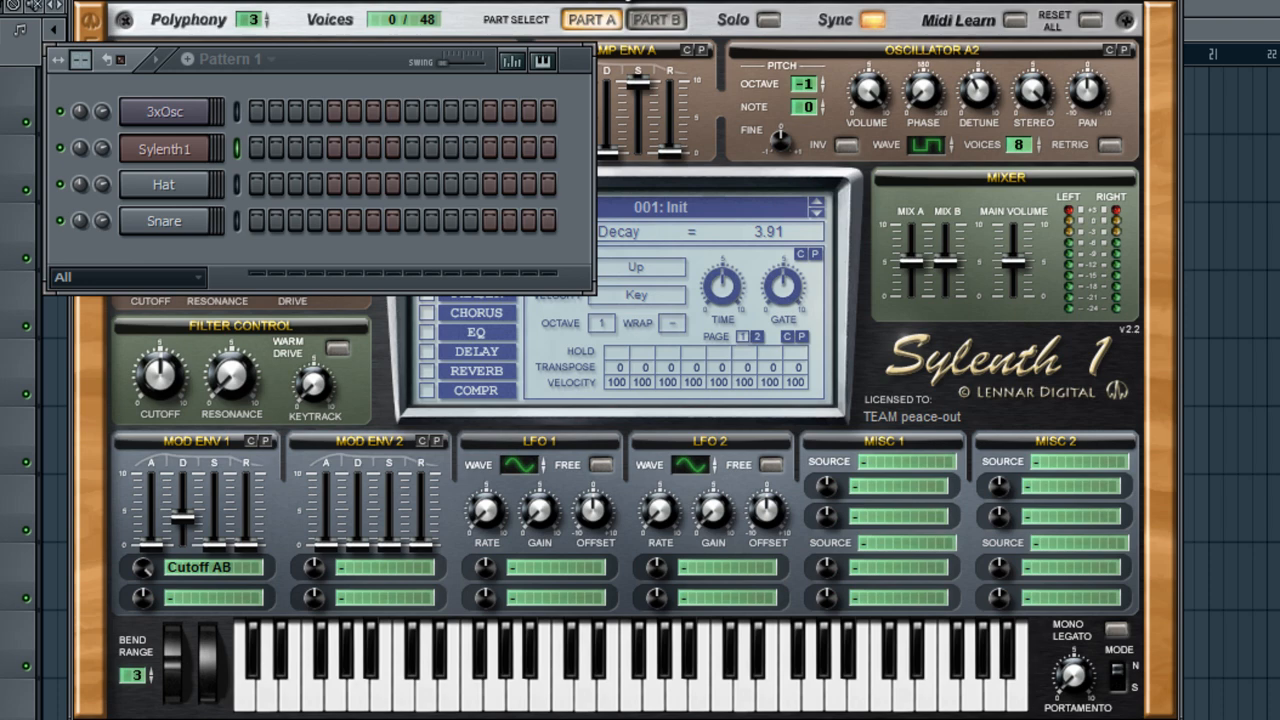
click(1166, 3)
click(1166, 3)
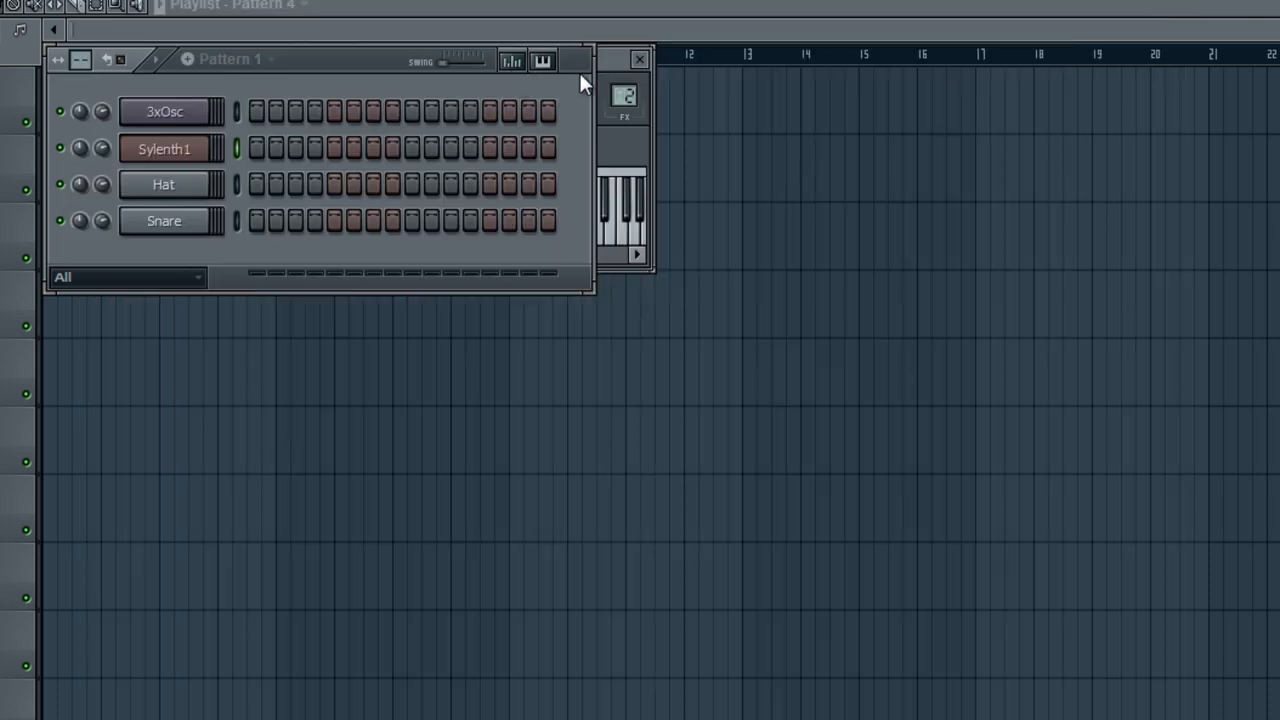
click(641, 60)
Replace the Hat channel's generator with Albino3 and browse the synth's preset list
right_click(190, 182)
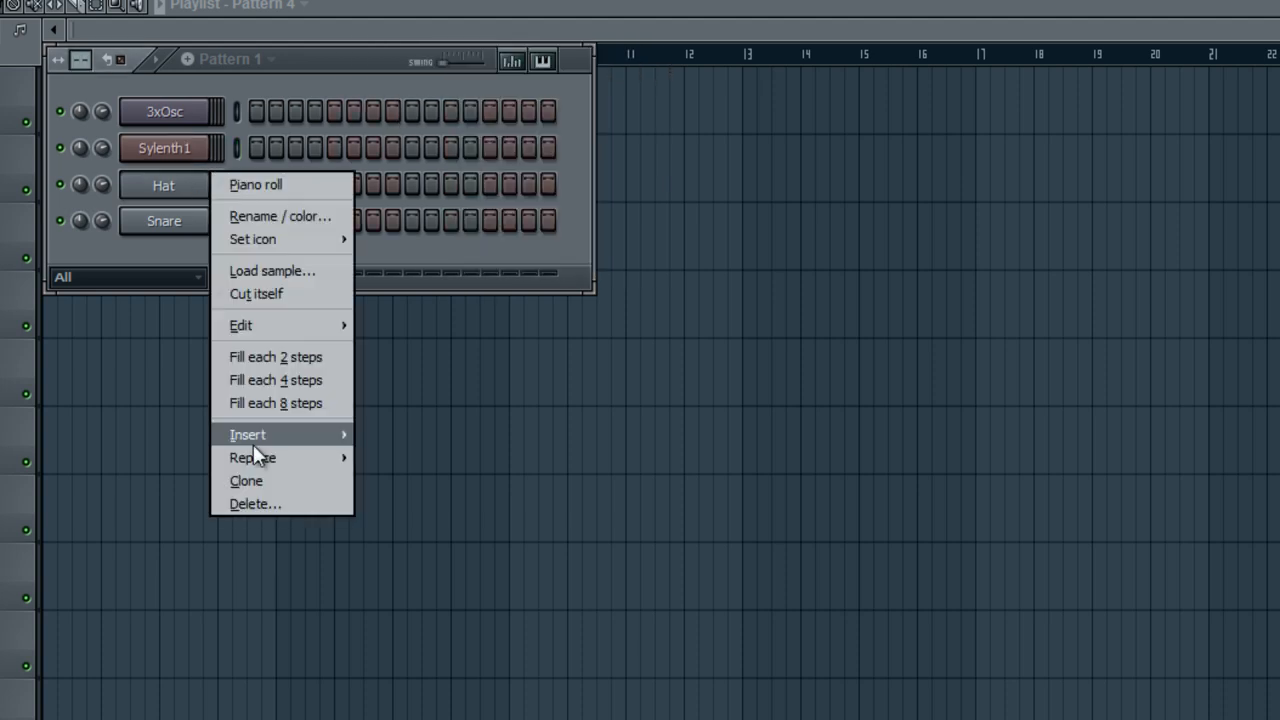
mouse_move(253, 440)
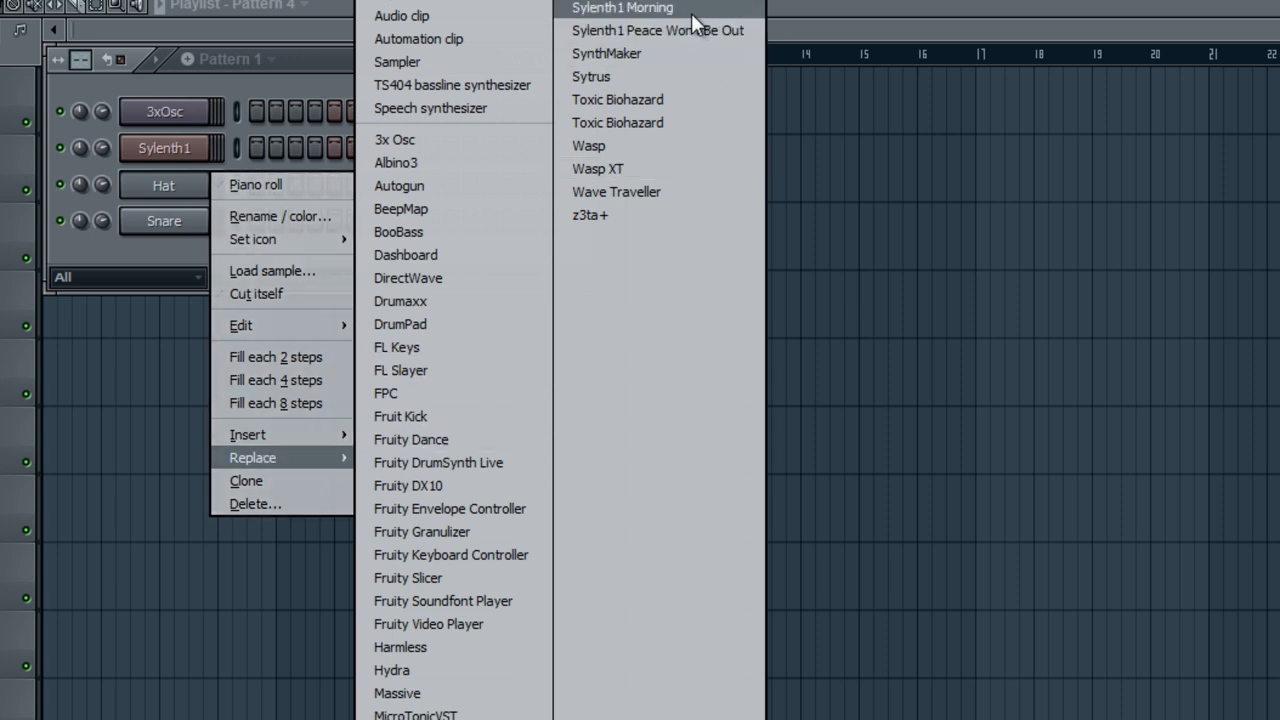
click(446, 163)
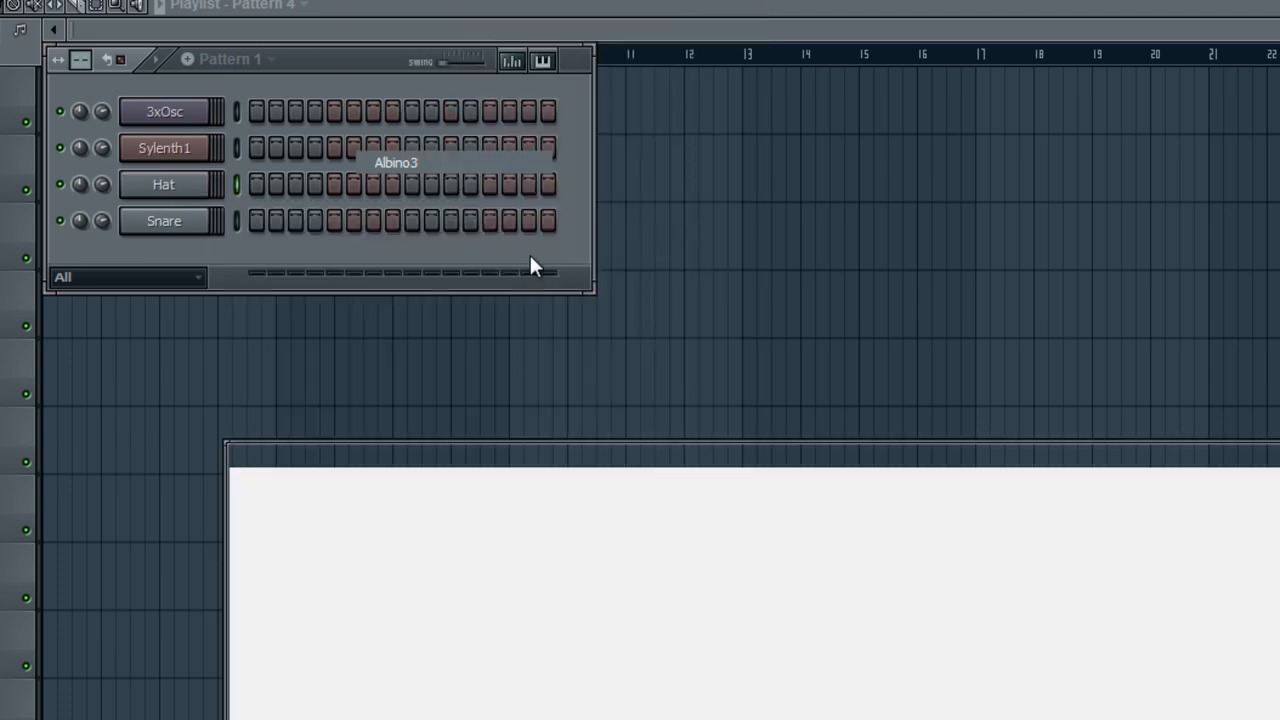
drag(542, 449, 412, 10)
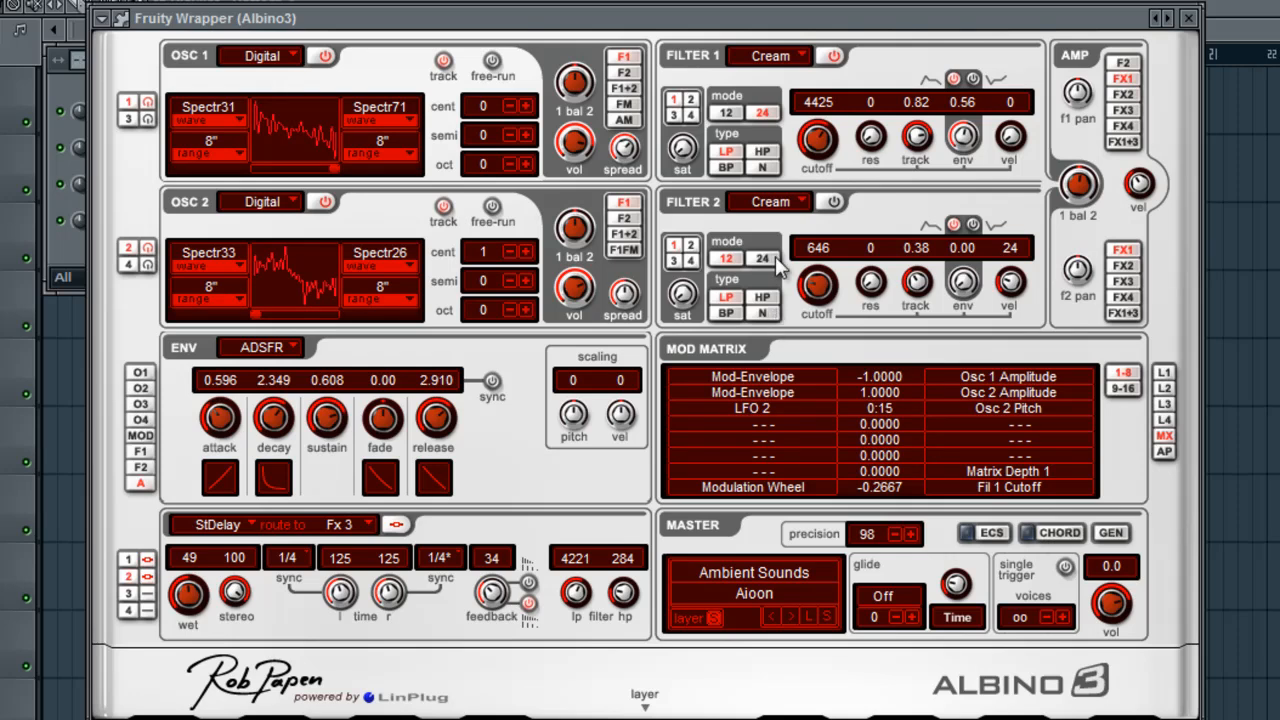
right_click(1165, 20)
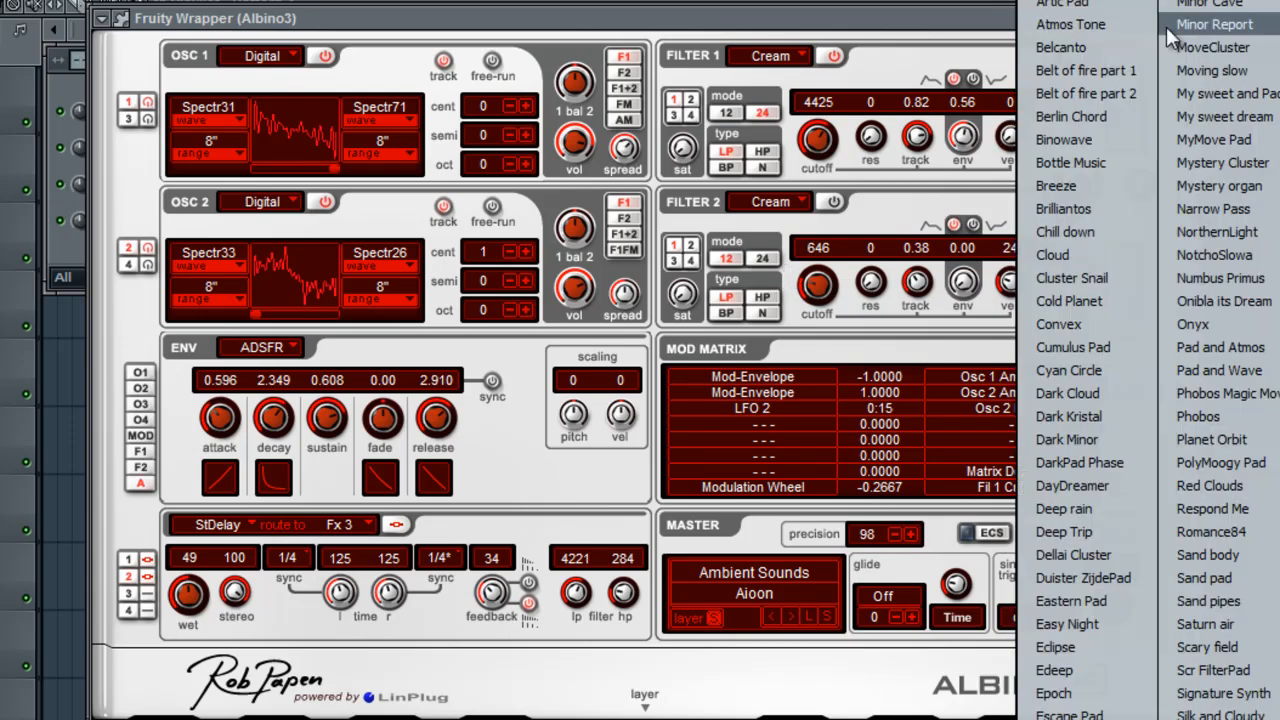
click(862, 32)
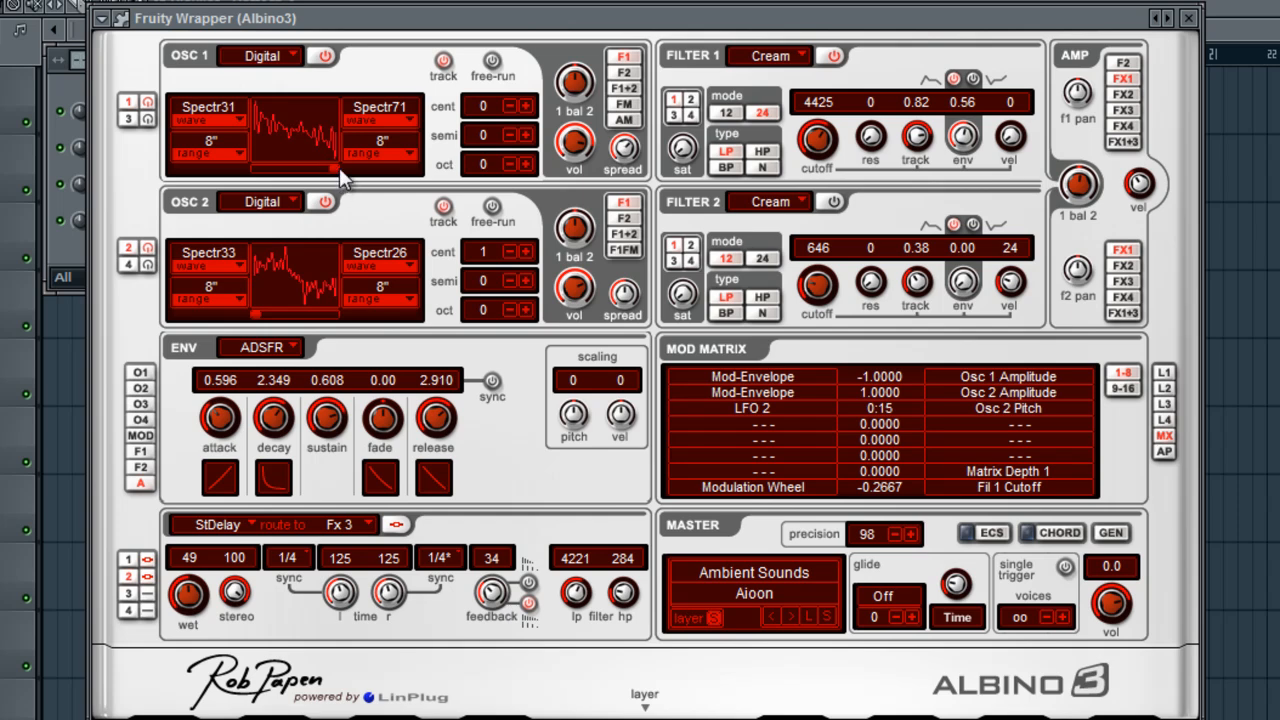
Look through the Classic and Spectral wave groups for Osc 1 and set its first wave to RichSaw1
click(212, 114)
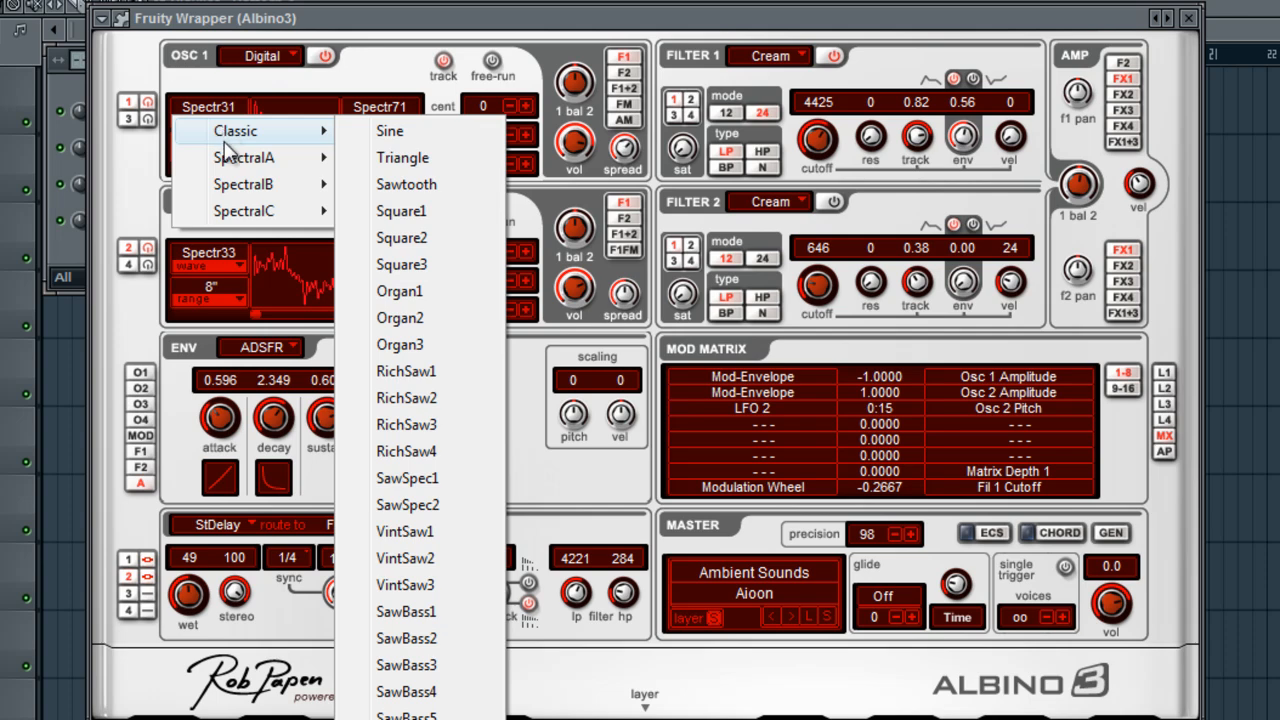
mouse_move(232, 215)
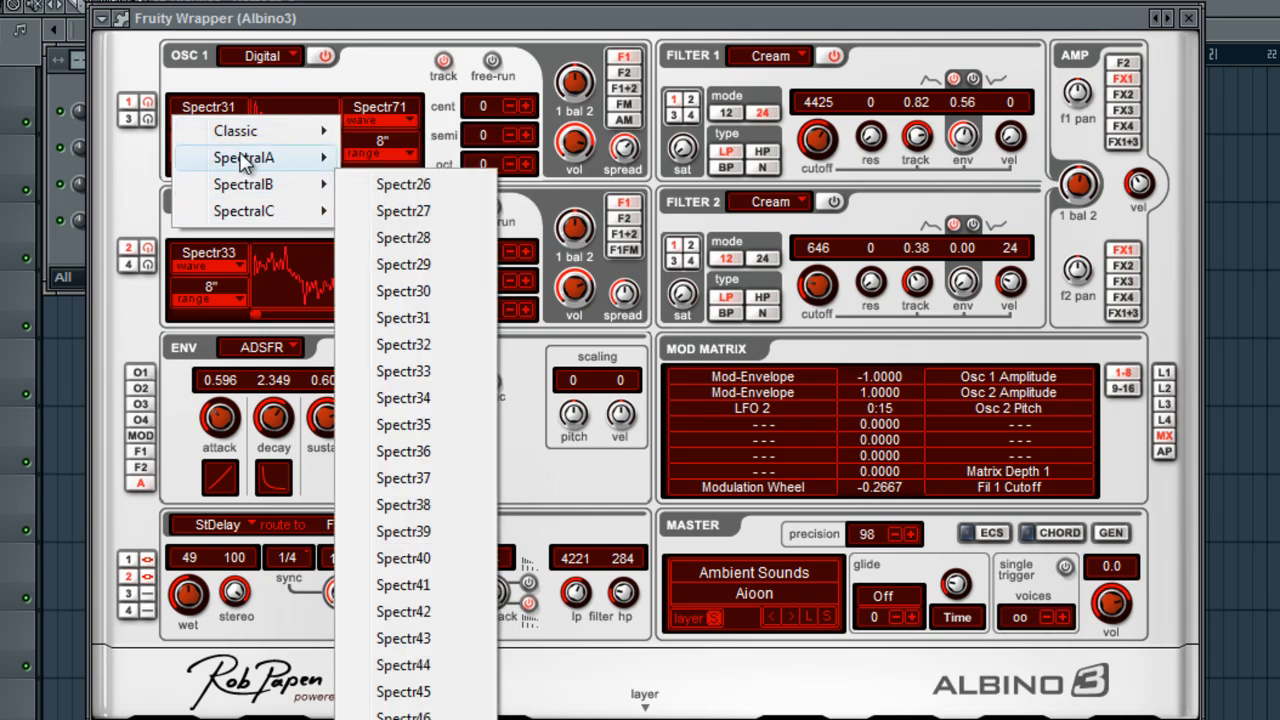
mouse_move(237, 163)
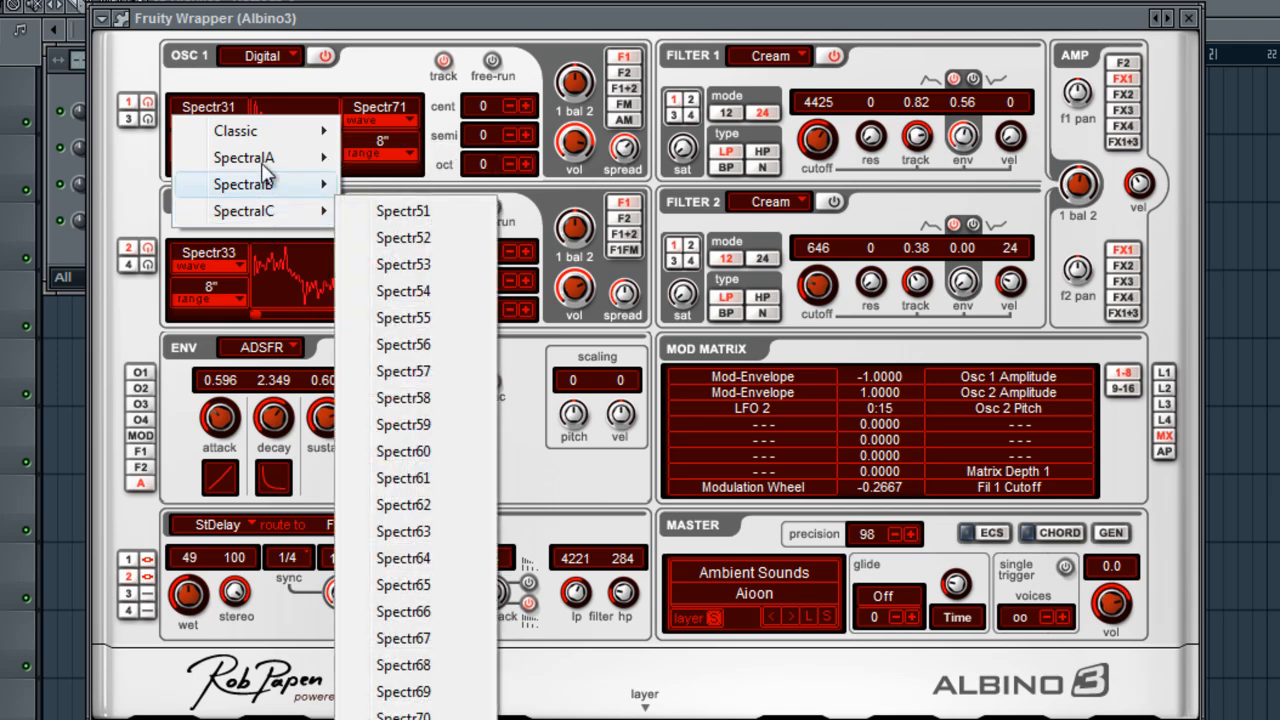
mouse_move(269, 144)
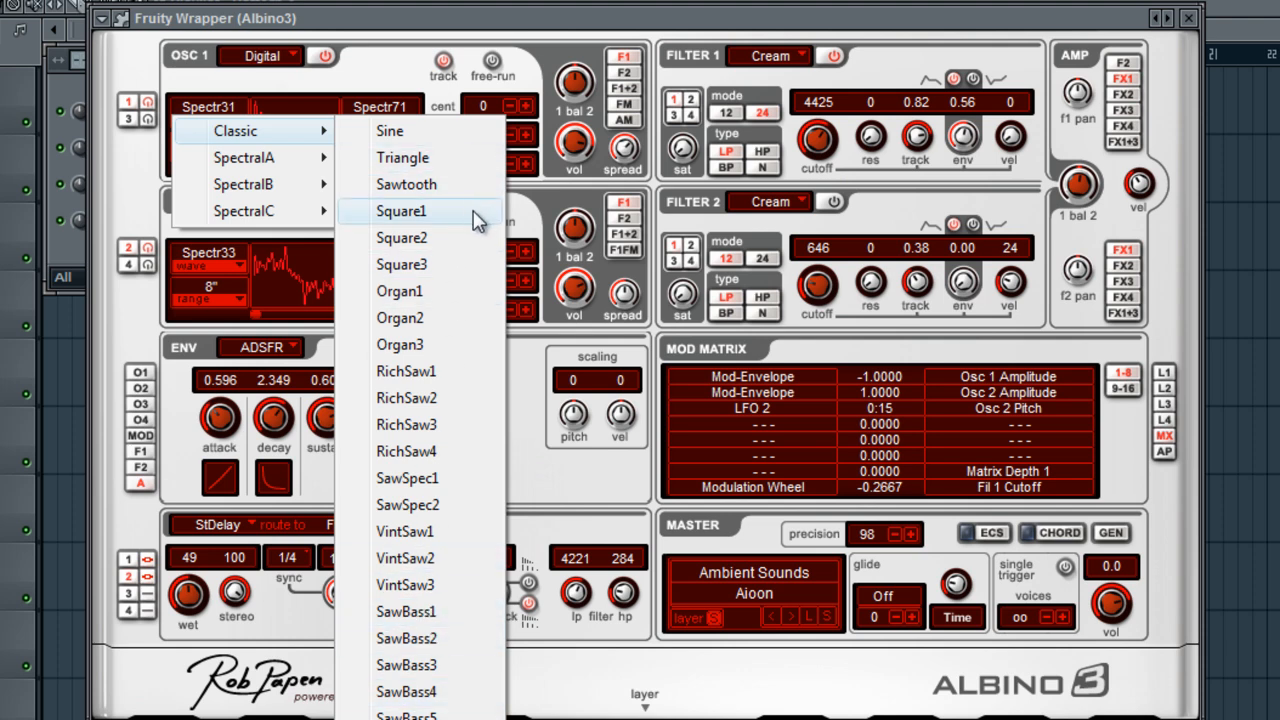
click(463, 371)
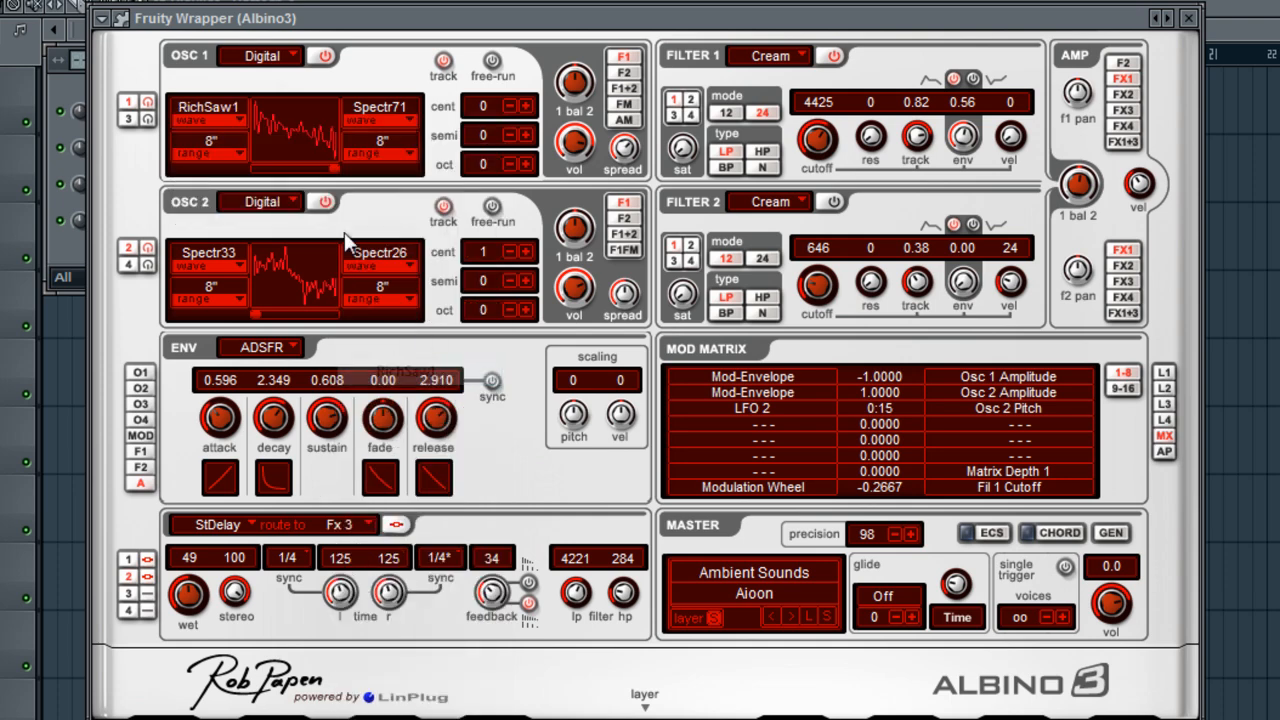
Set Osc 1's second wave to the Classic Triangle
click(404, 114)
mouse_move(408, 128)
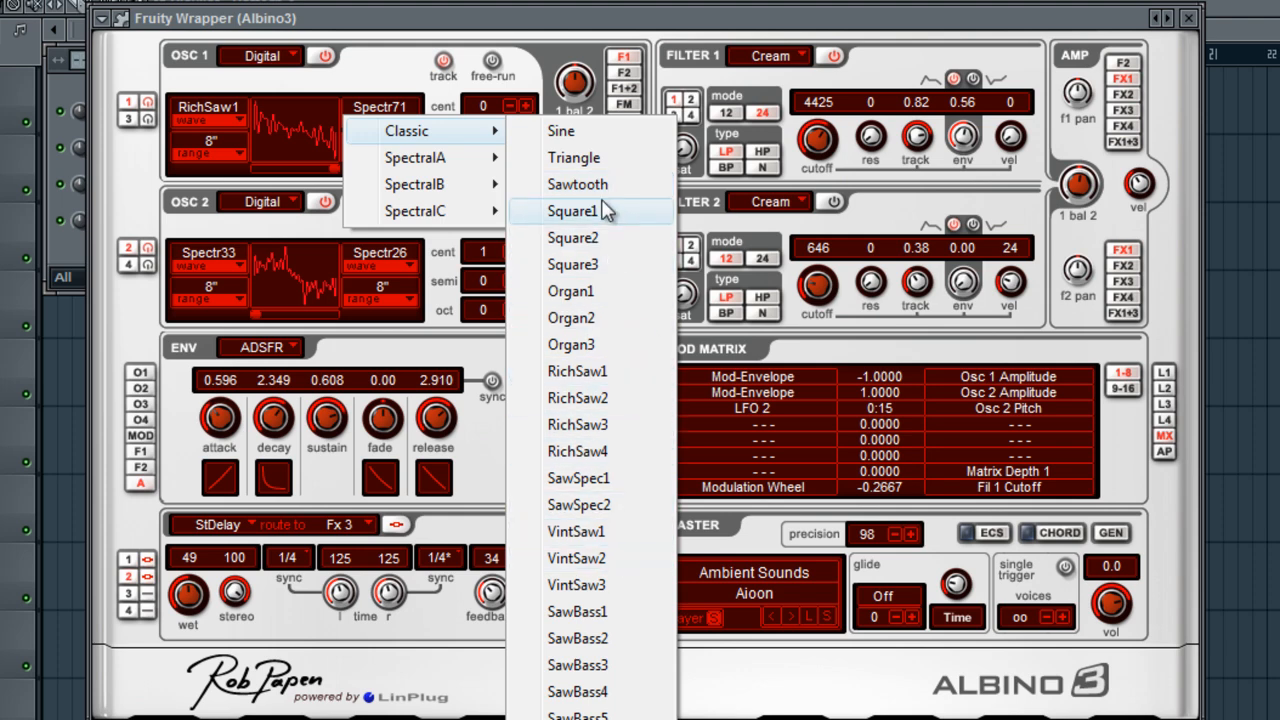
click(590, 158)
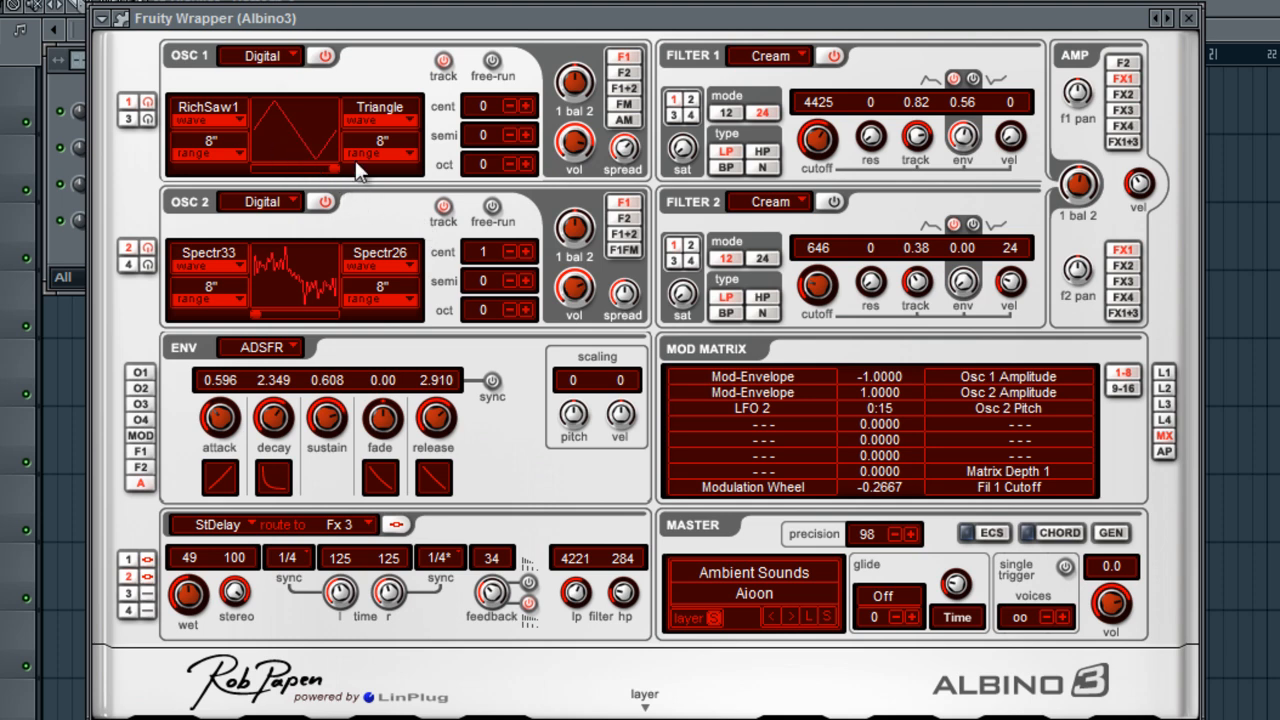
Turn off Osc 2 and sweep Osc 1's wave morph slider between Triangle and RichSaw1, ending fully on RichSaw1
click(325, 201)
mouse_move(328, 170)
mouse_down()
mouse_move(390, 186)
mouse_move(233, 175)
mouse_move(353, 174)
mouse_up()
drag(330, 182, 297, 186)
drag(297, 169, 256, 169)
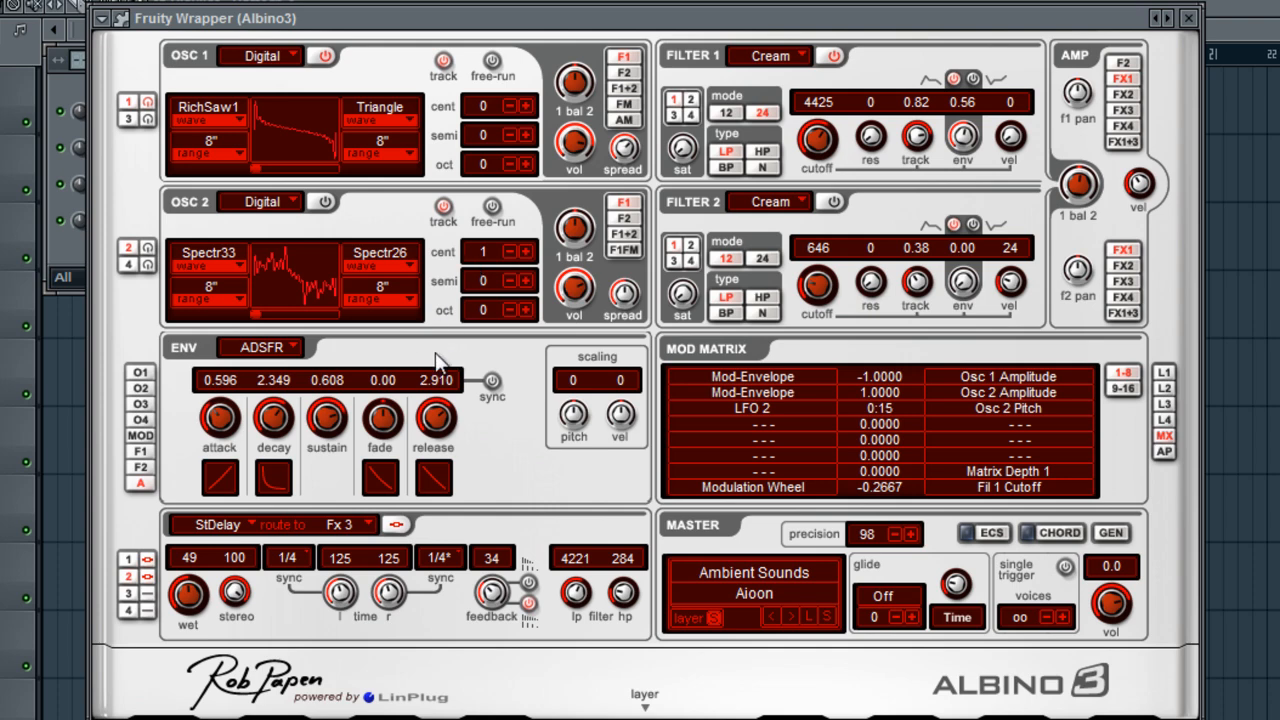
Load the Moving Sounds preset bank and replace it with the DnB presets bank
click(777, 573)
click(777, 575)
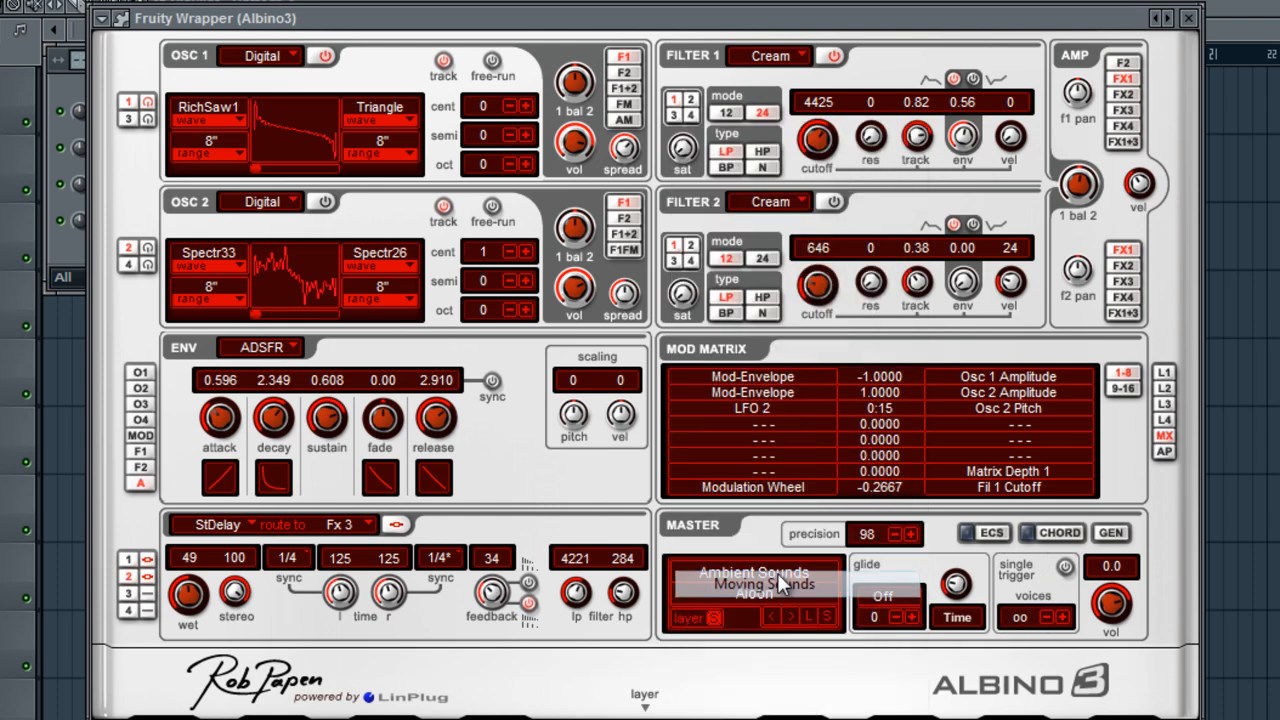
click(777, 568)
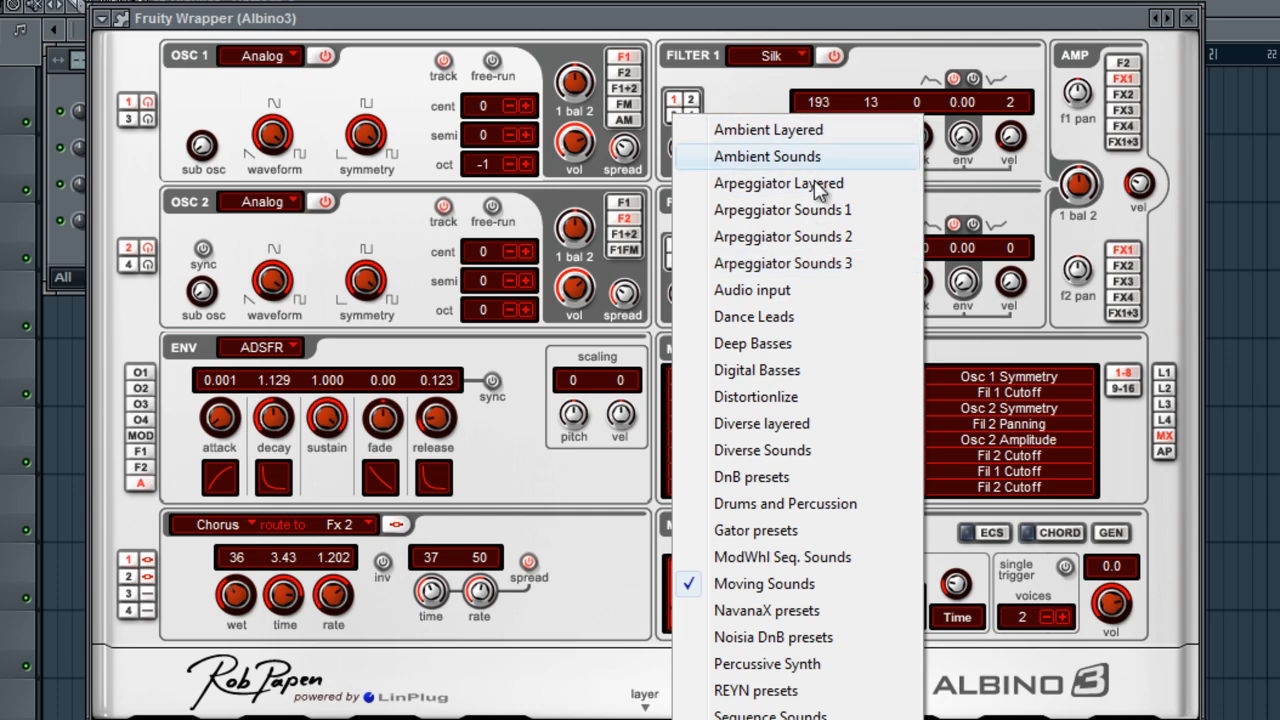
click(790, 477)
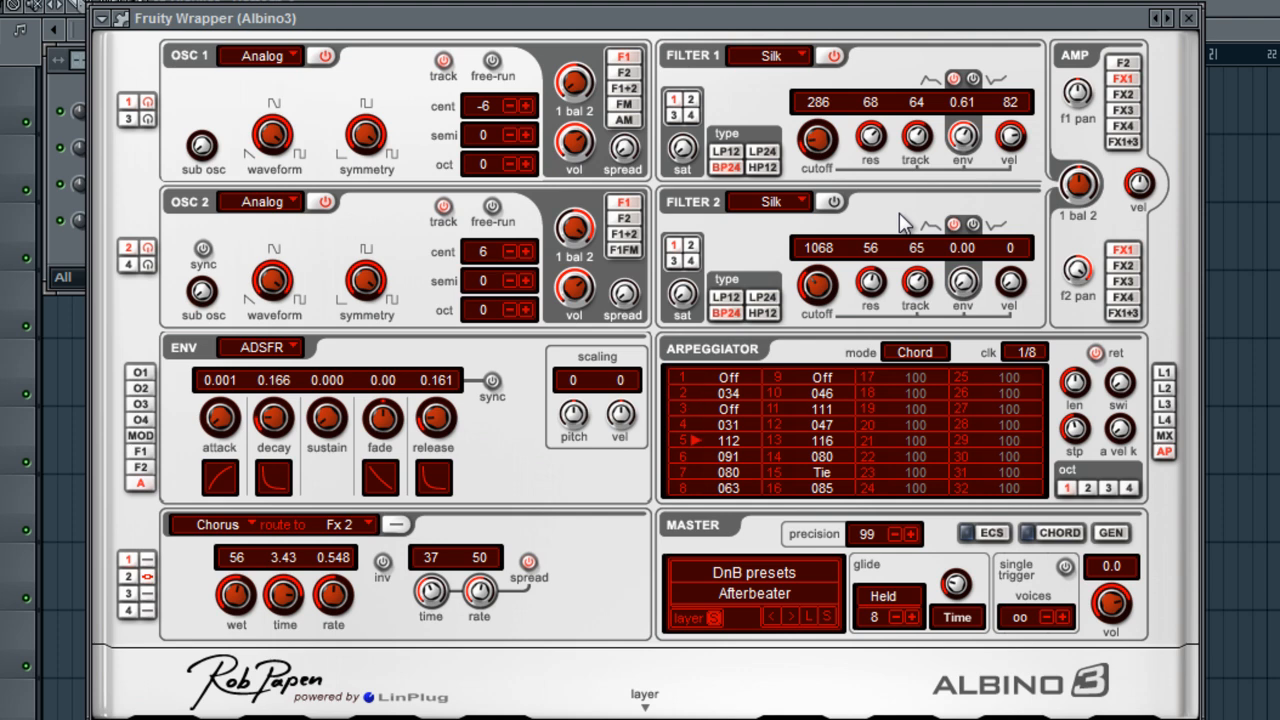
Reposition the Albino3 window and close it
click(1166, 22)
click(556, 20)
drag(556, 20, 537, 2)
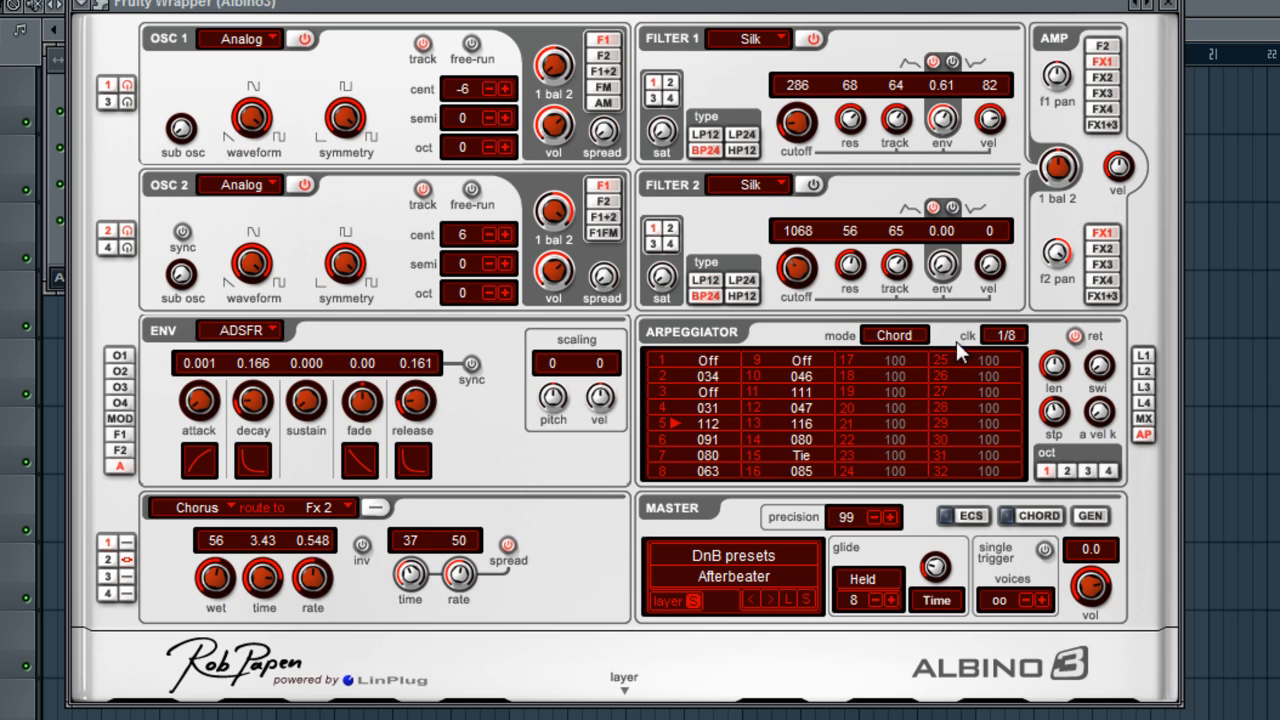
click(1154, 9)
click(1150, 8)
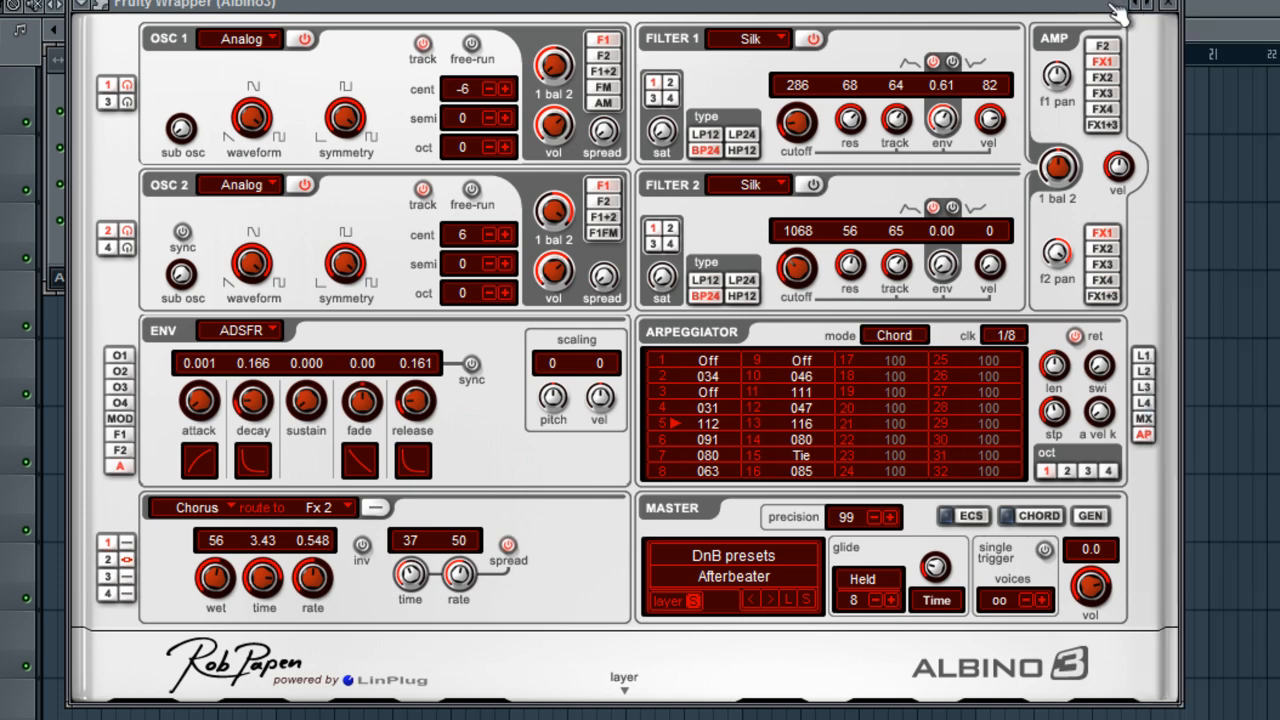
click(1172, 8)
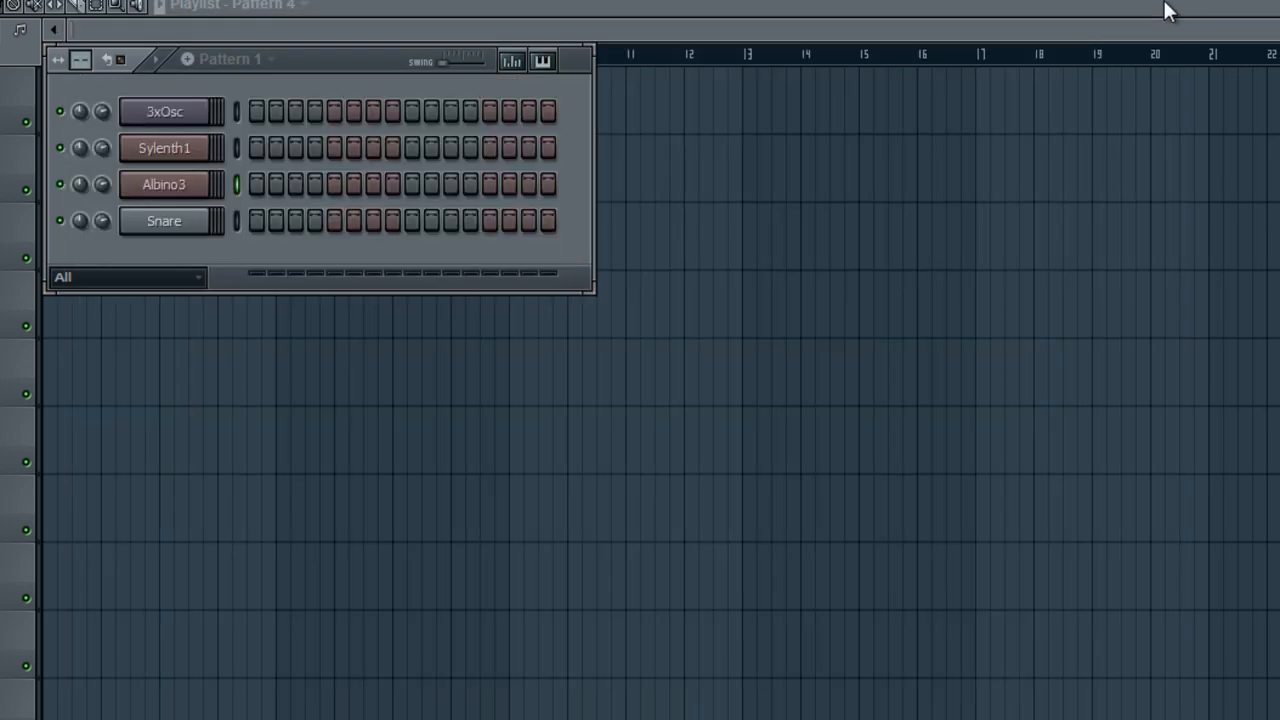
Replace the Snare channel's generator with Massive and move its window up so the synth's controls fit in view
right_click(186, 219)
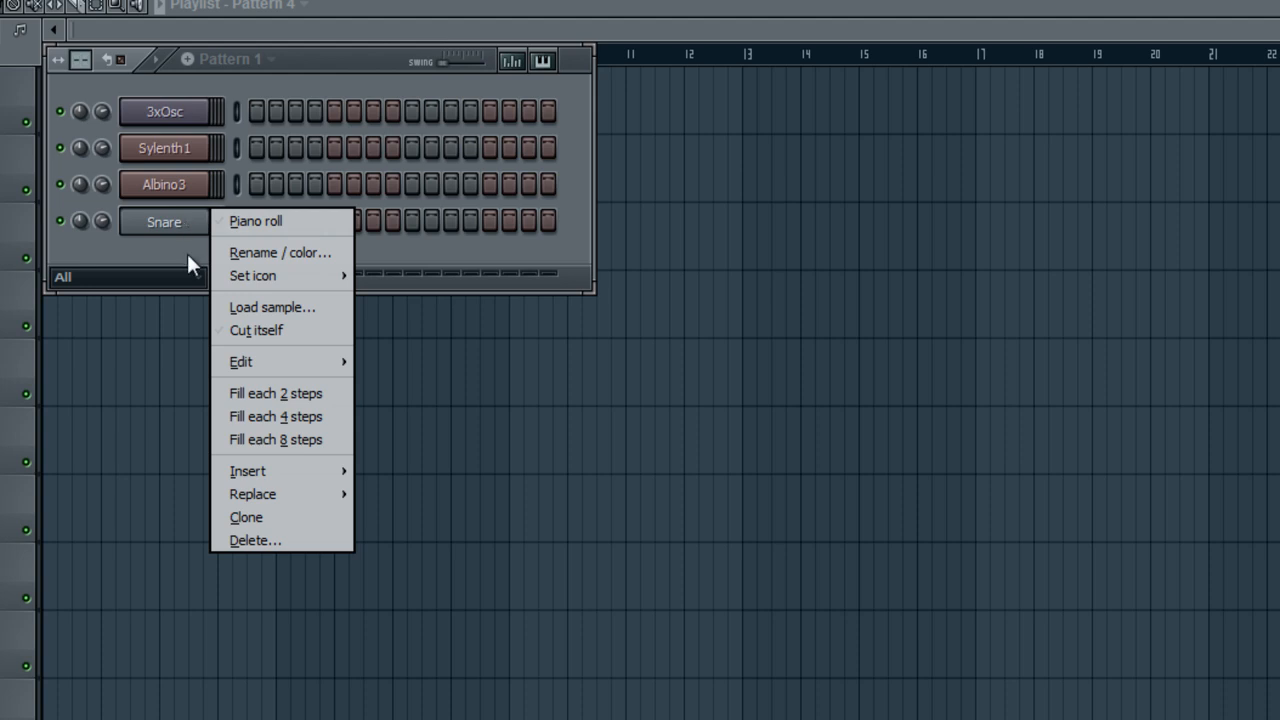
mouse_move(270, 498)
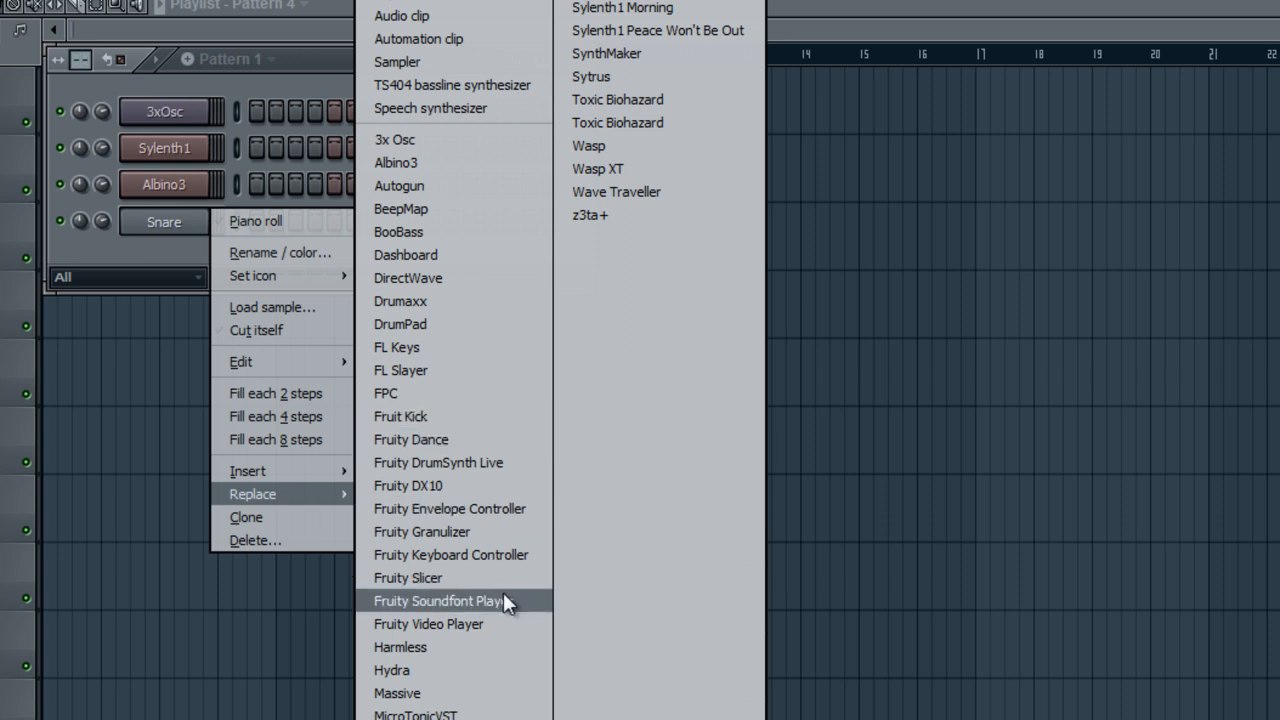
click(473, 692)
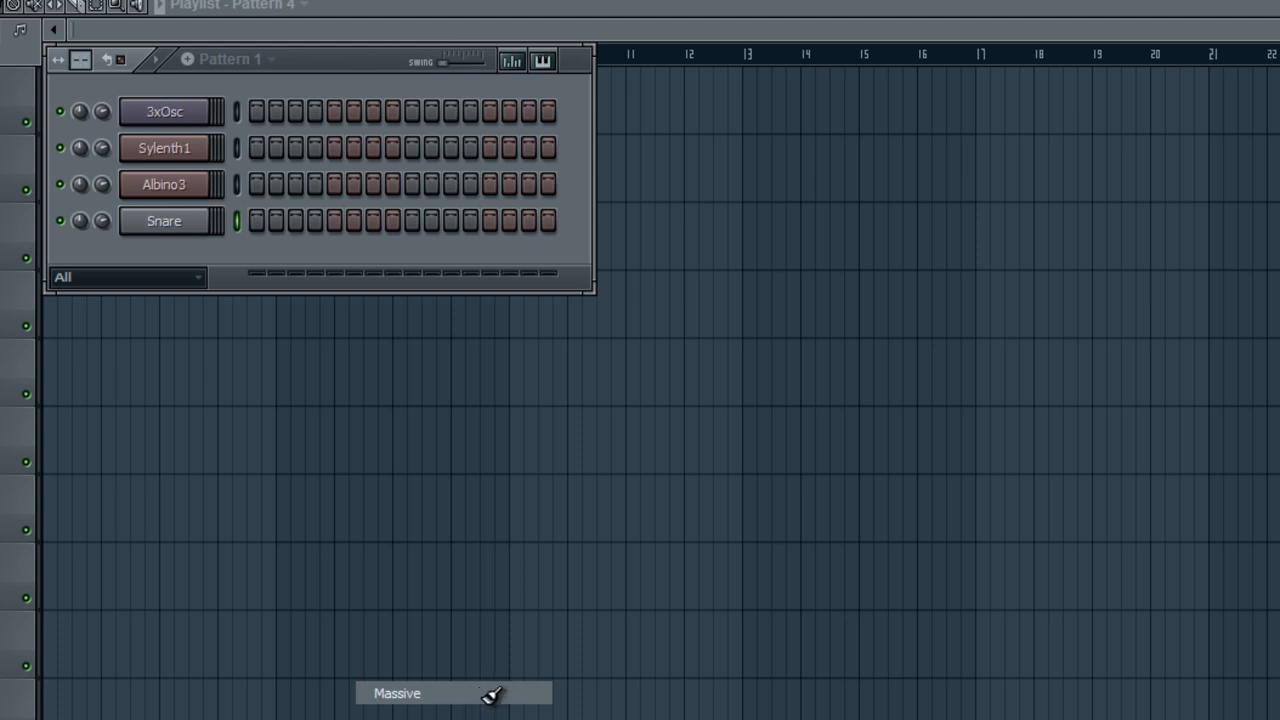
drag(621, 515, 461, 270)
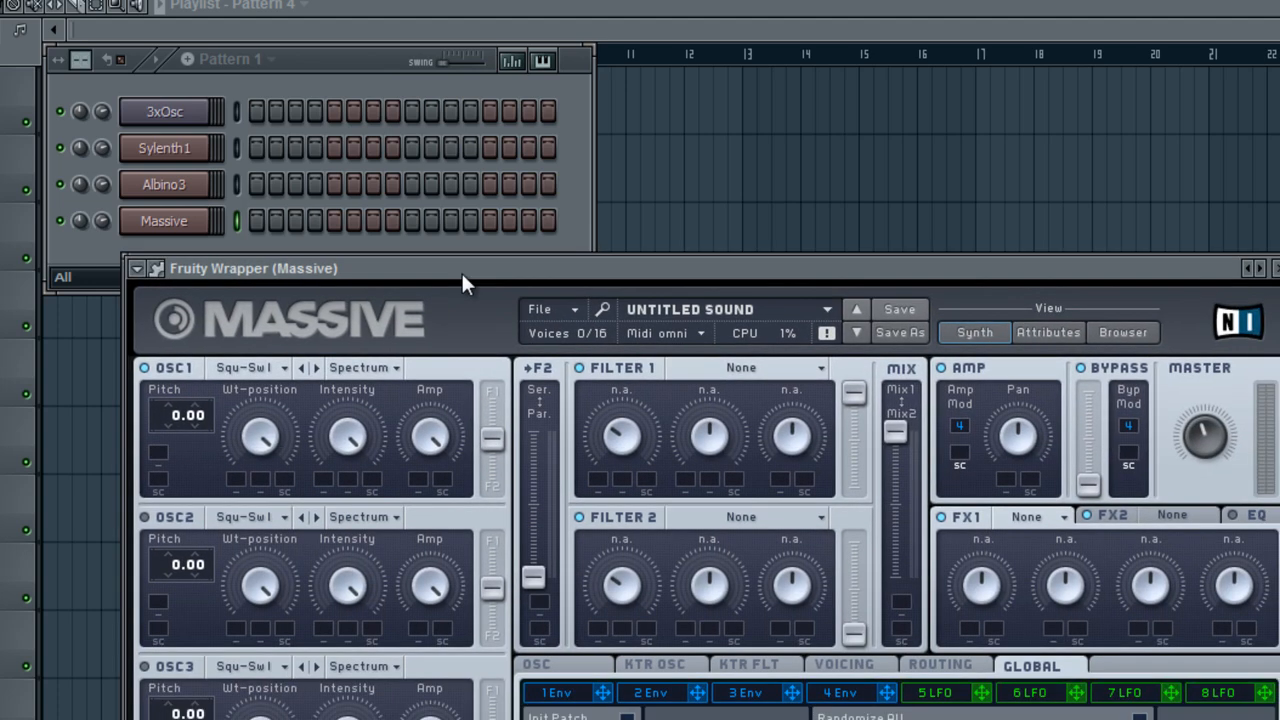
drag(461, 270, 366, 0)
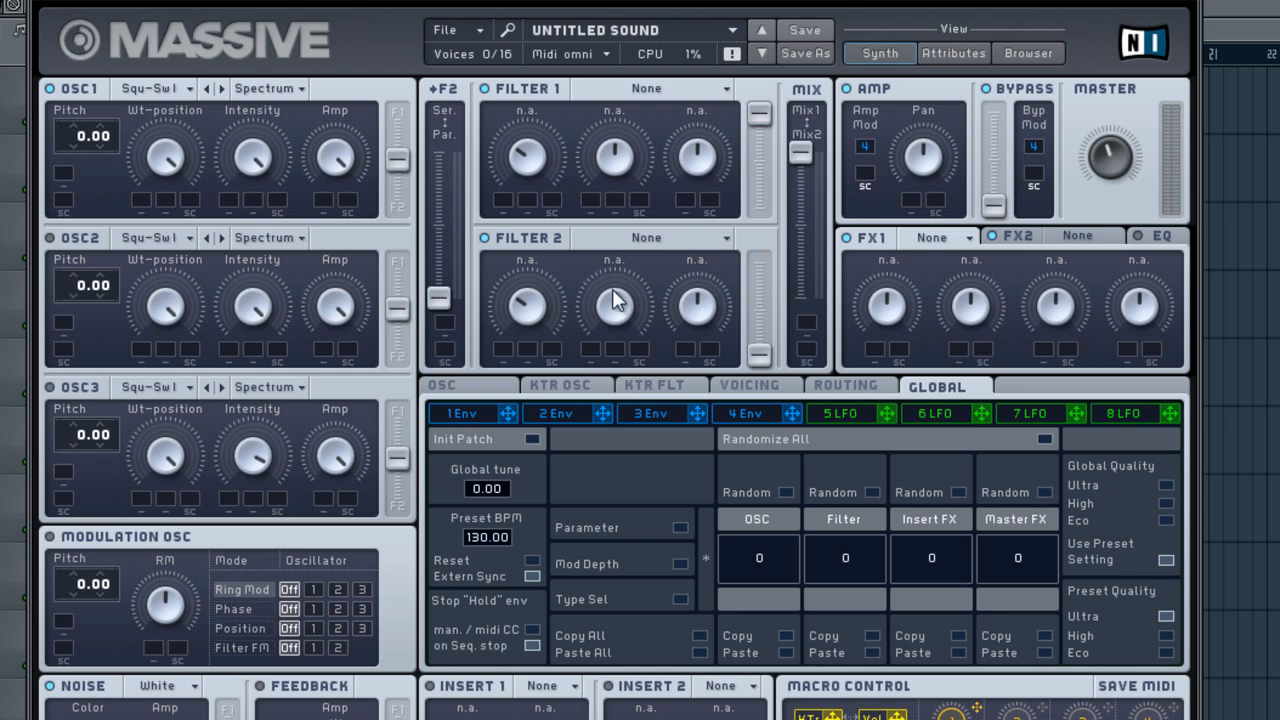
Browse Massive's list of preset sounds without loading one
click(733, 30)
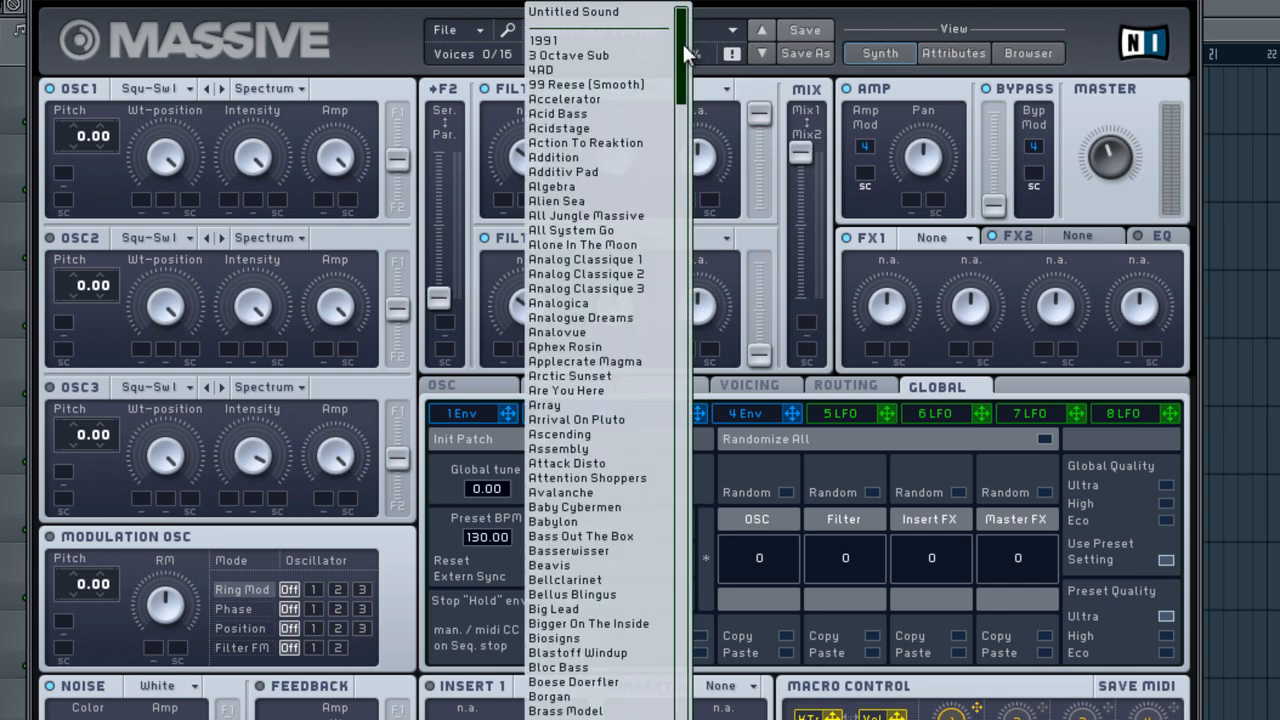
drag(683, 44, 690, 70)
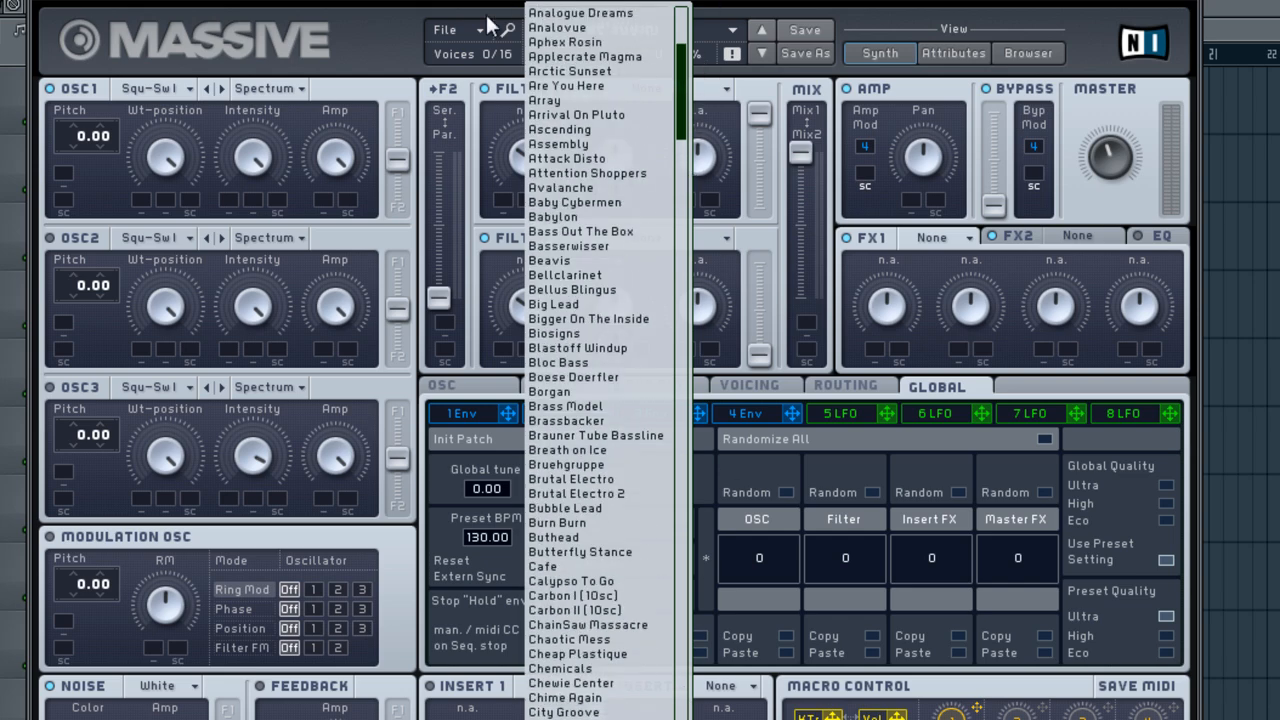
click(398, 35)
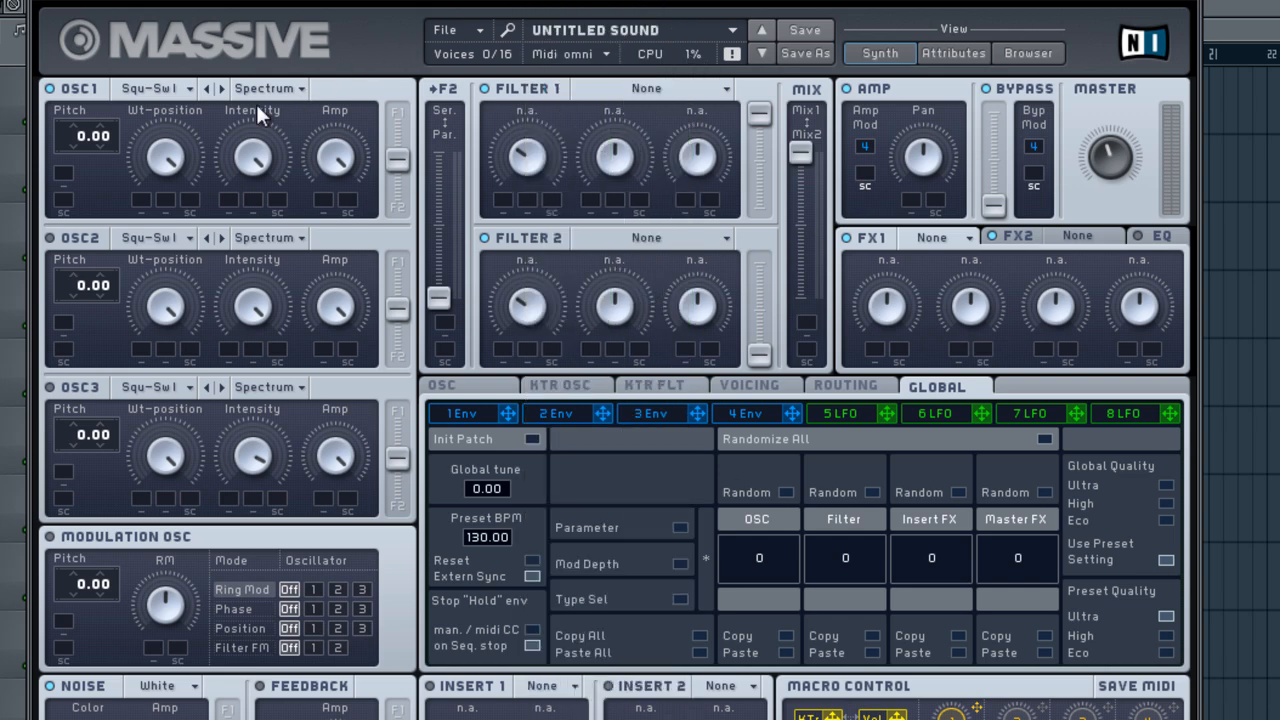
Set OSC1's wavetable to Formant Saw and step back through the previous wavetables to Digigrain I
click(174, 88)
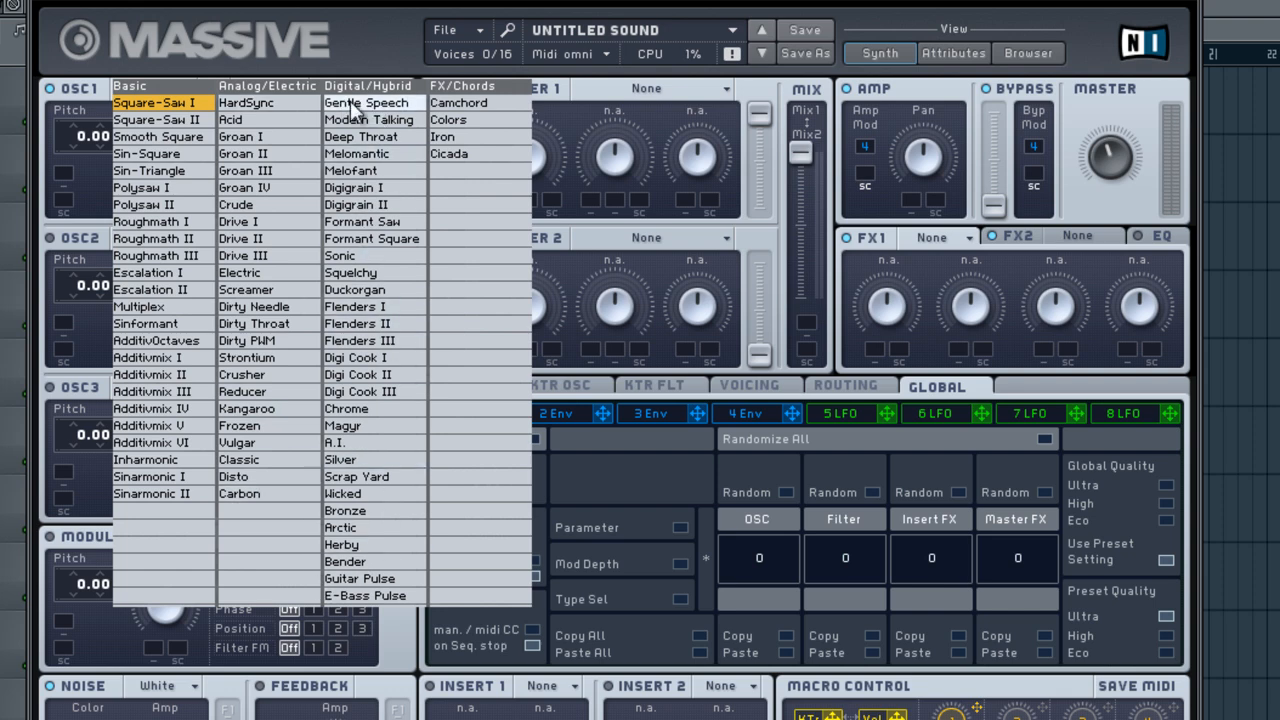
click(413, 224)
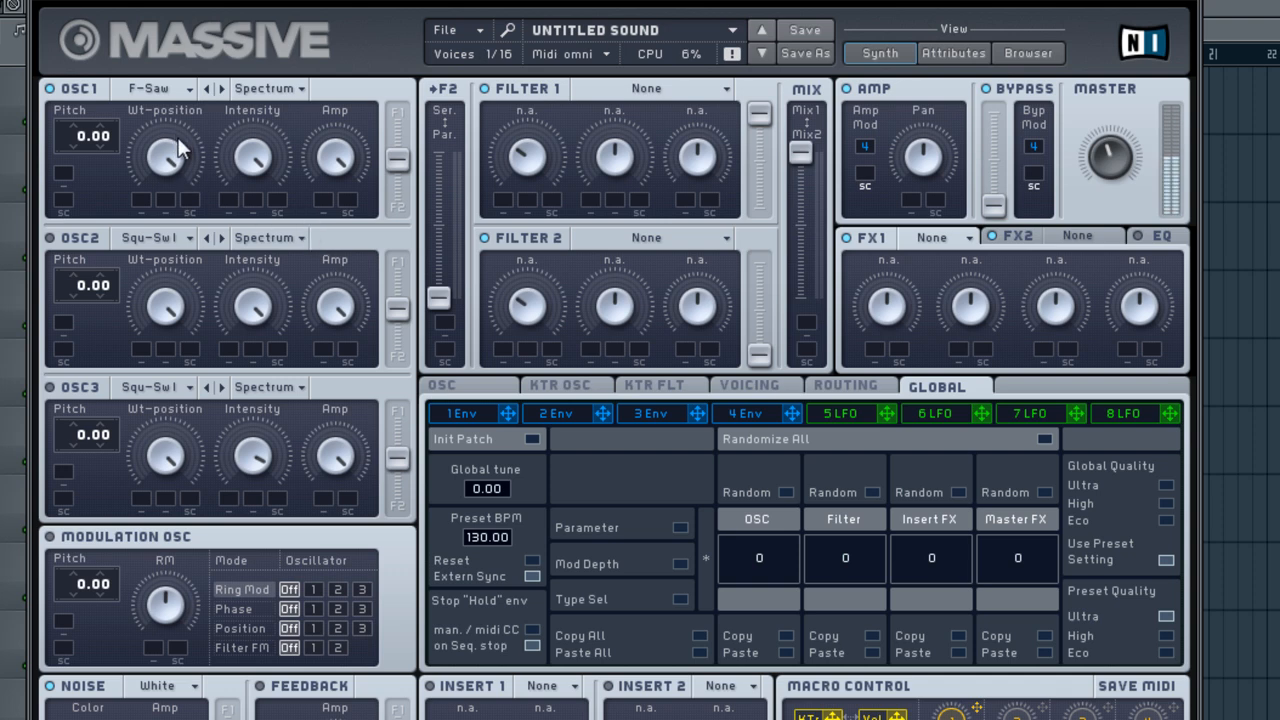
click(208, 89)
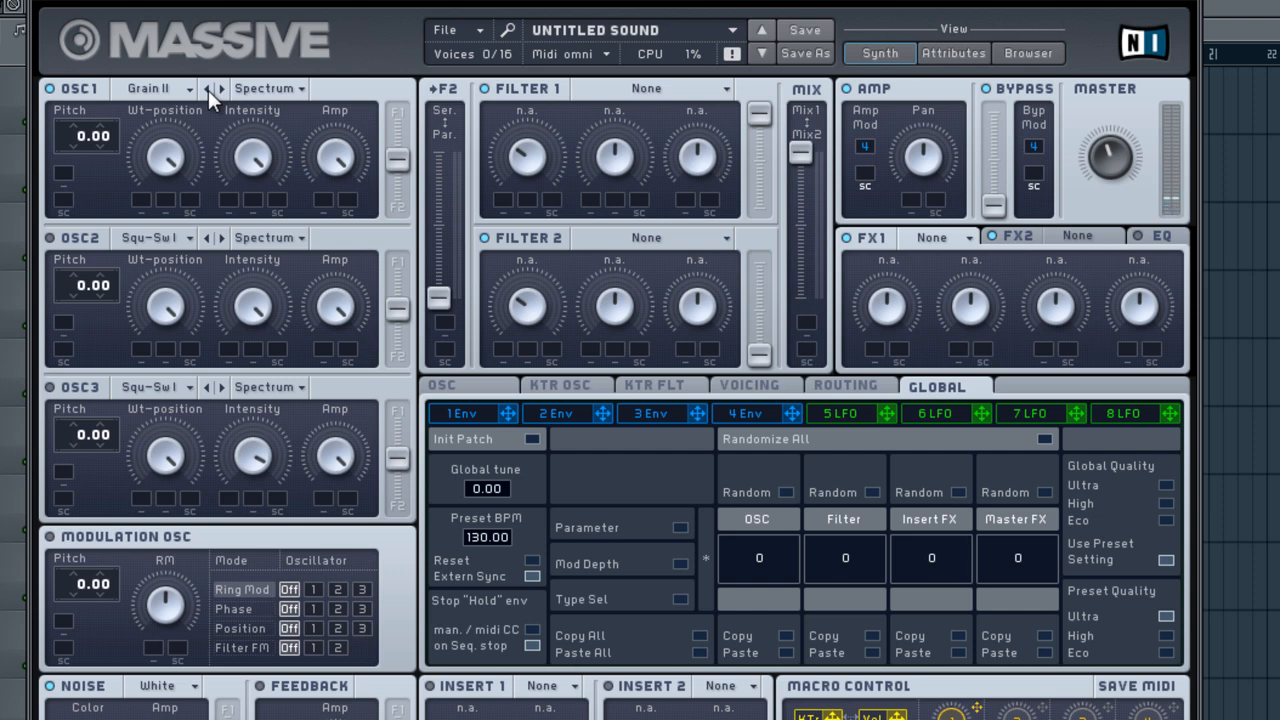
click(208, 90)
Look through Massive's Routing, Voicing, filter key tracking, oscillator key tracking and OSC pages, and close the synth window
click(863, 388)
click(735, 386)
click(635, 388)
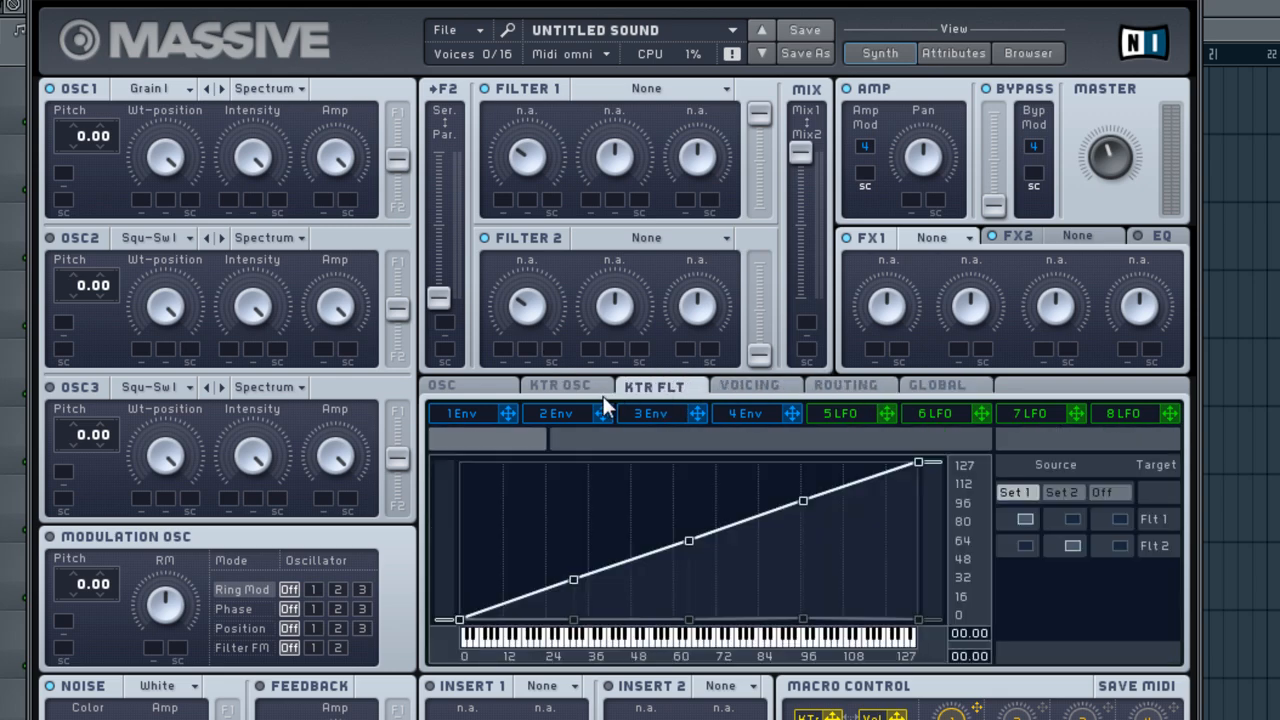
click(570, 386)
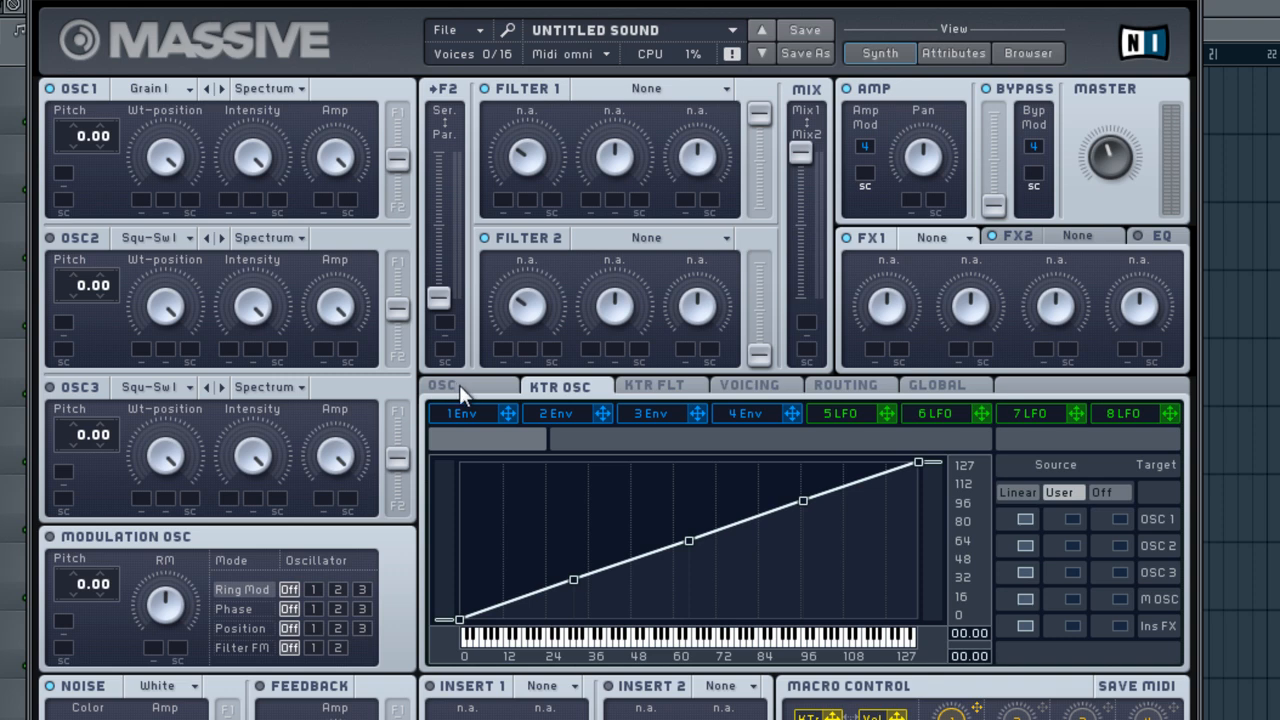
click(459, 385)
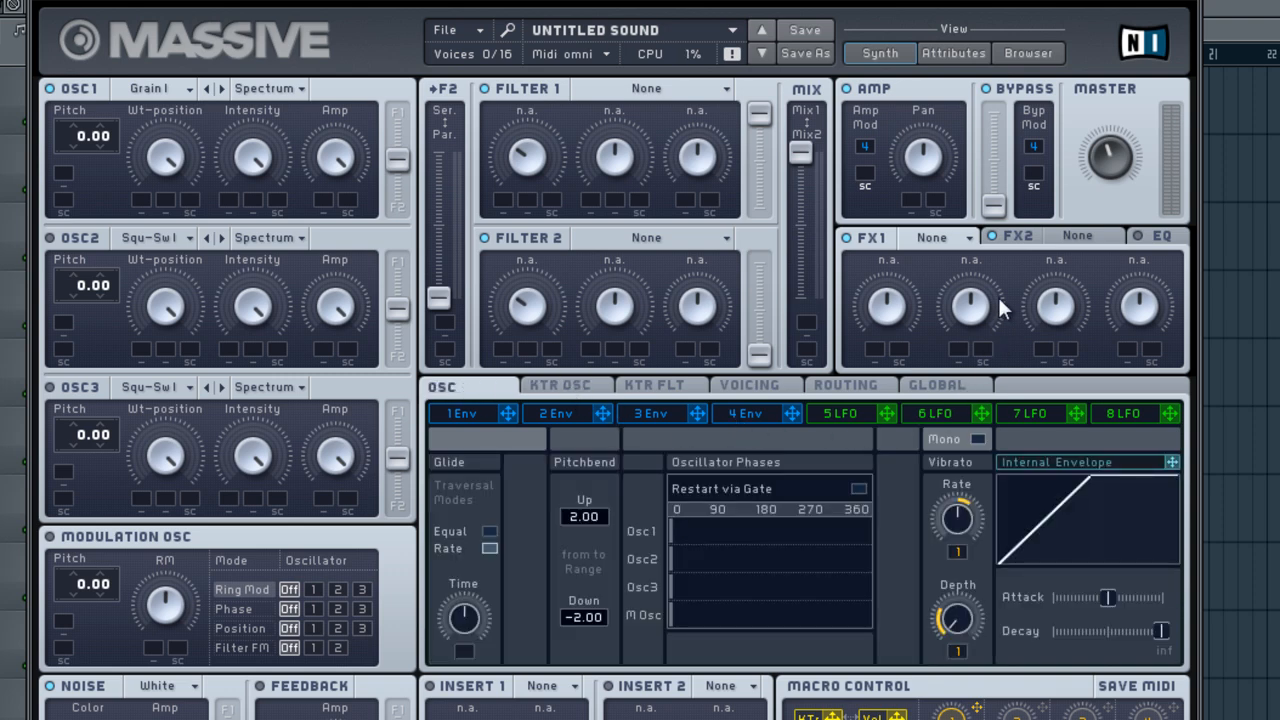
click(1195, 5)
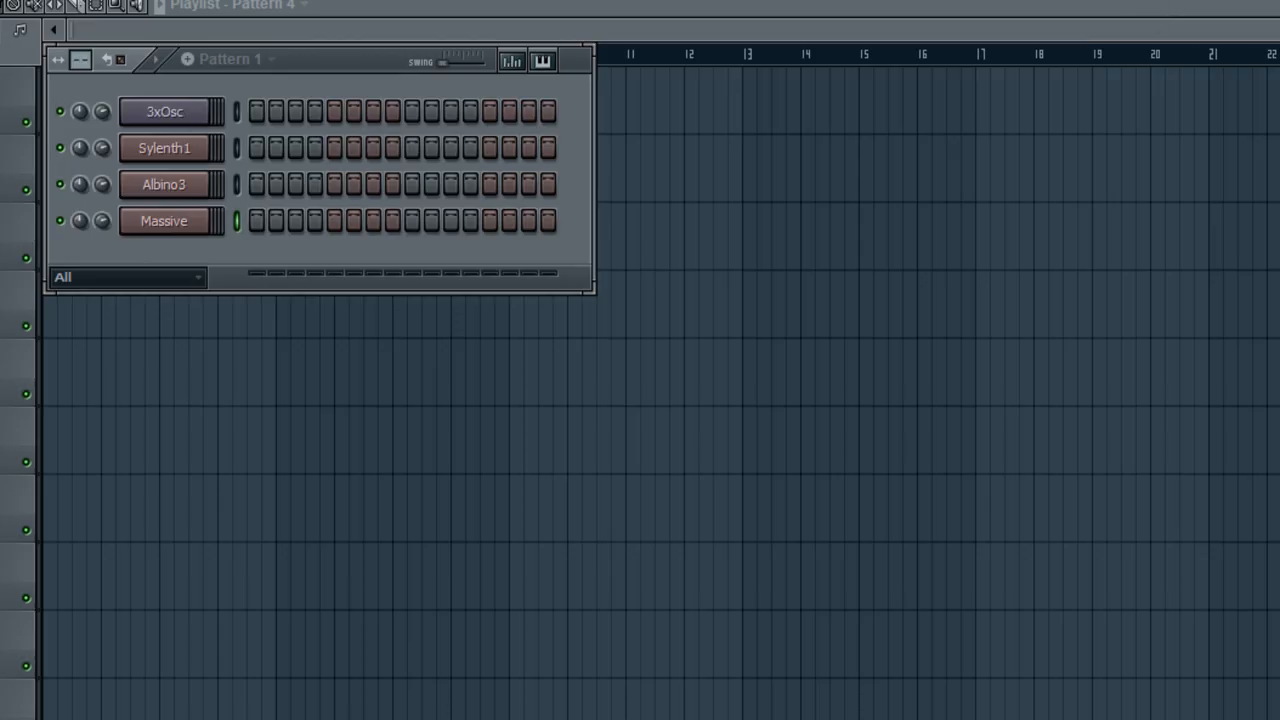
Add a Toxic Biohazard channel and move its window up so the whole synth is in view
click(38, 1)
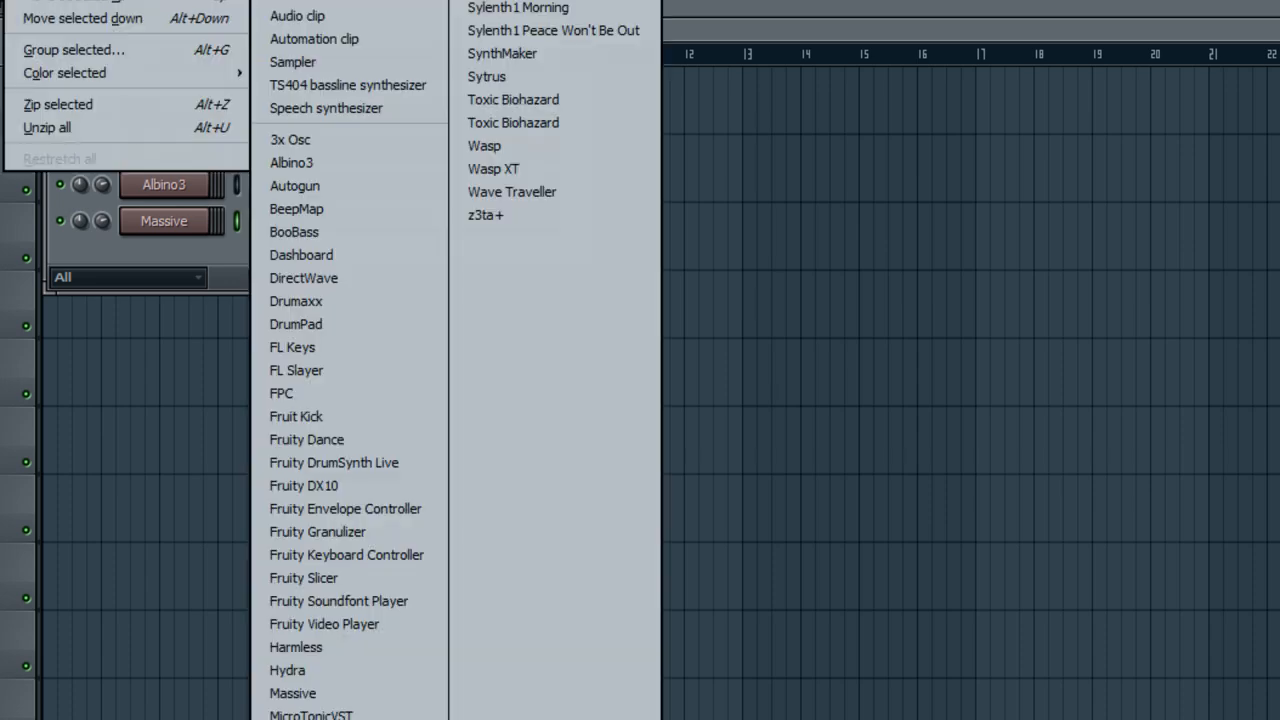
mouse_move(60, 1)
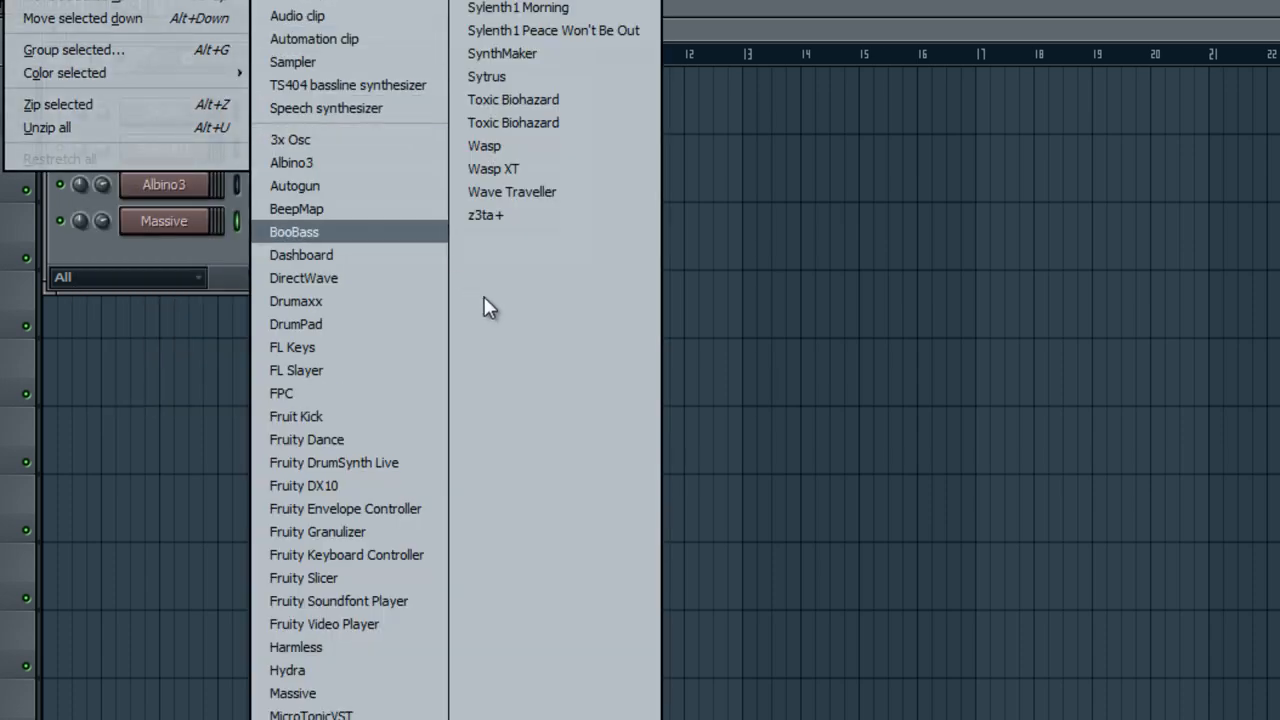
click(570, 104)
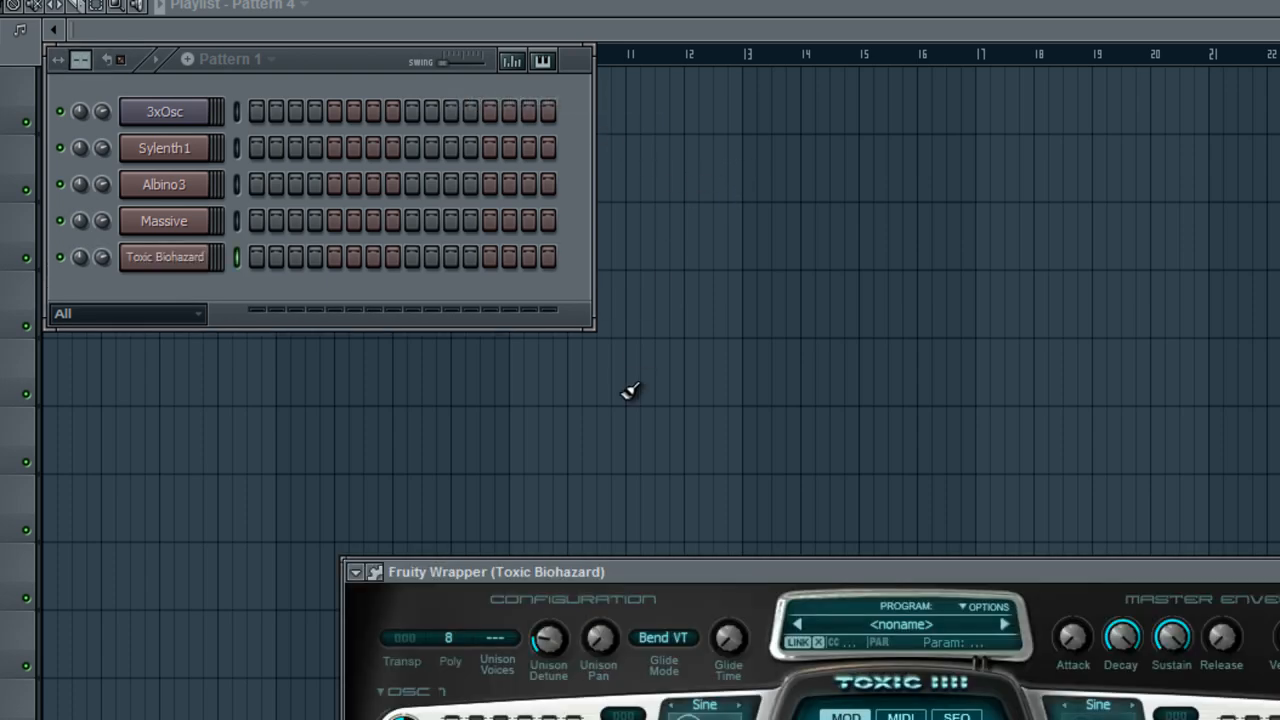
drag(605, 570, 399, 0)
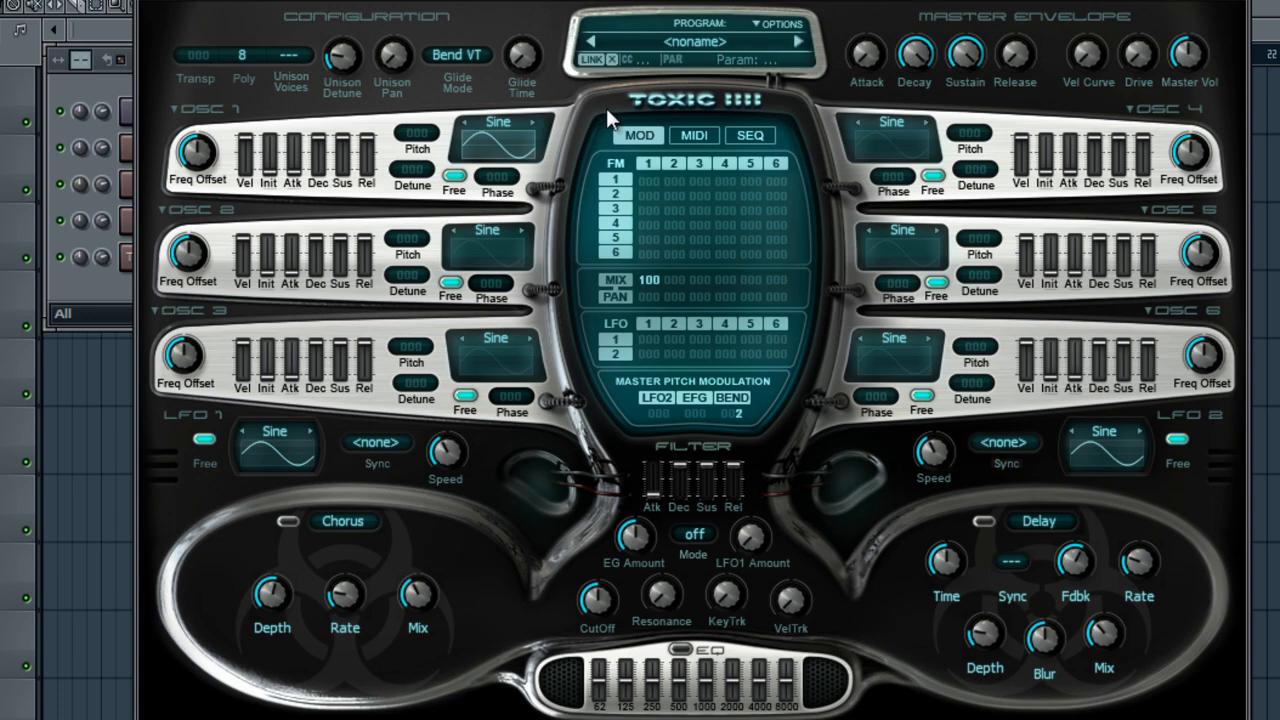
drag(617, 8, 514, 2)
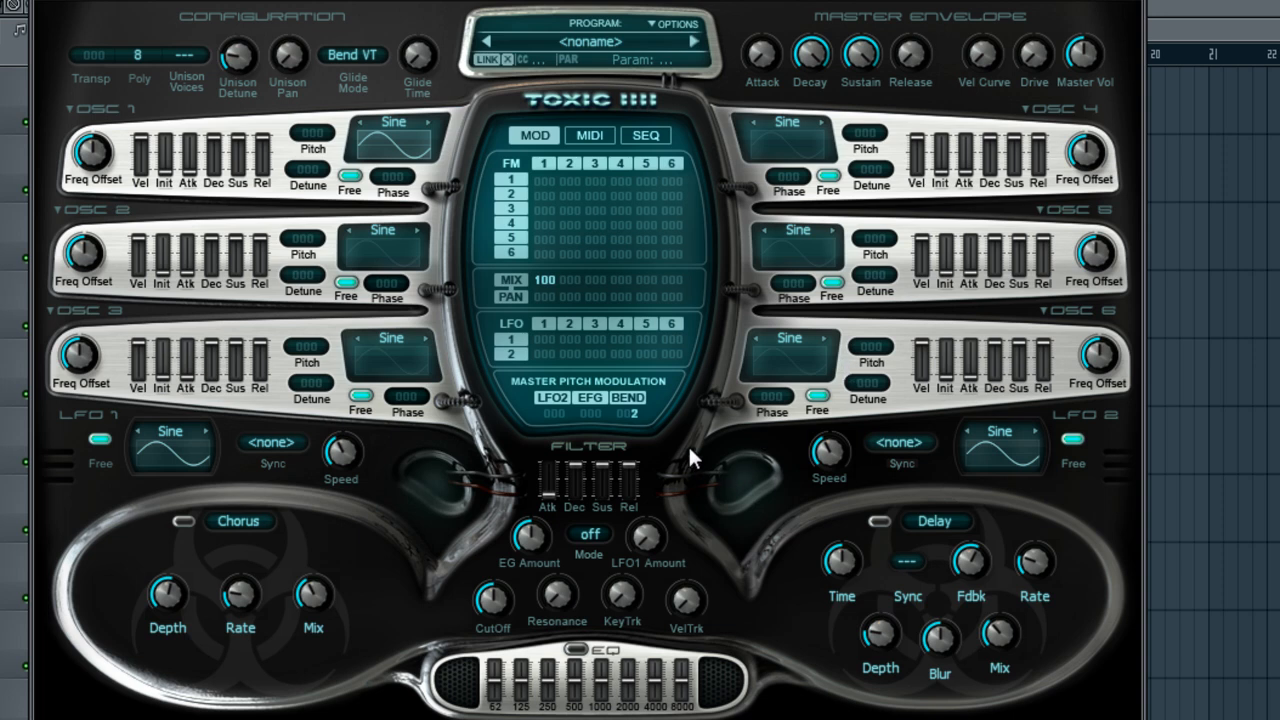
Set Toxic Biohazard's Osc 1 waveform to Saw and look through Osc 2's waveform list, leaving it on Sine
click(416, 125)
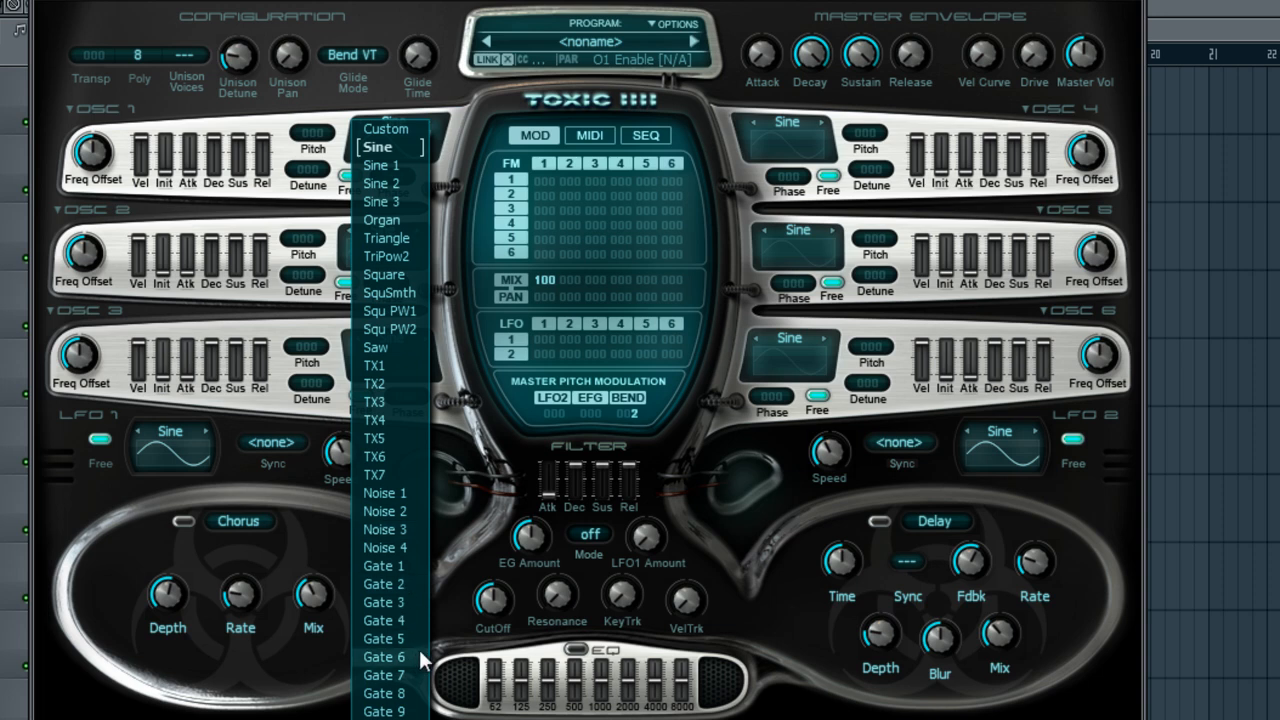
click(396, 345)
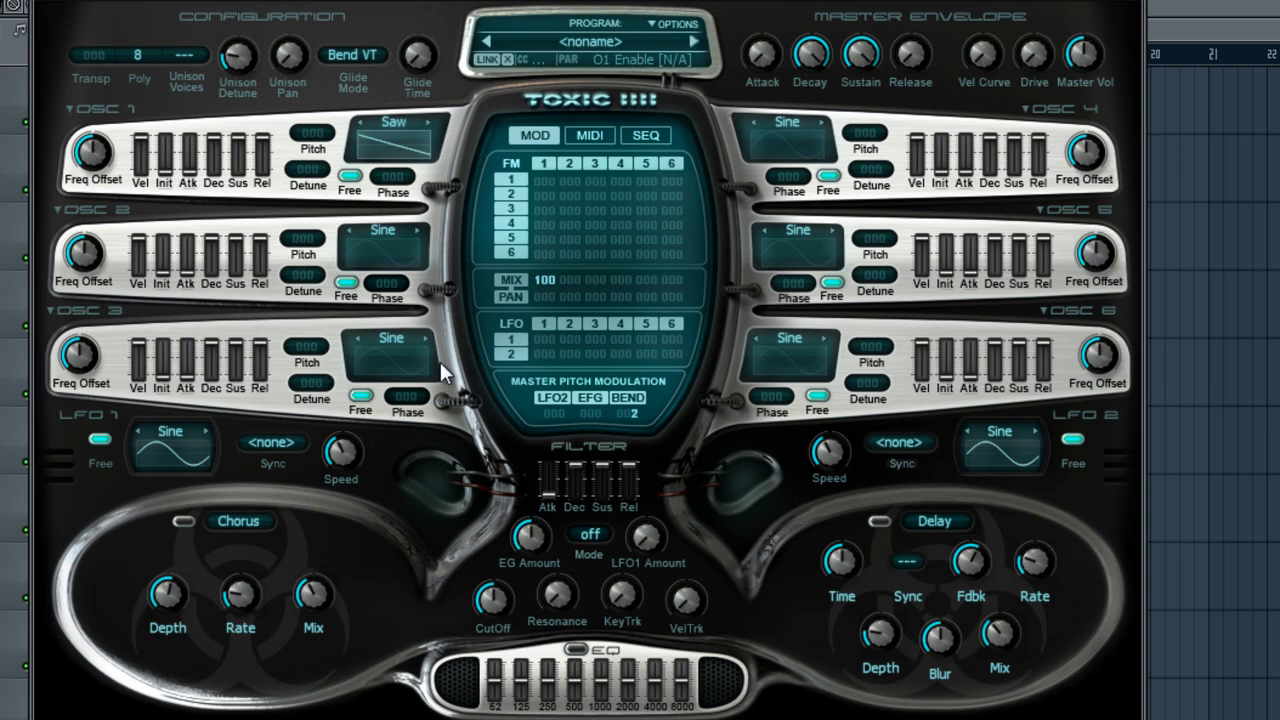
click(424, 224)
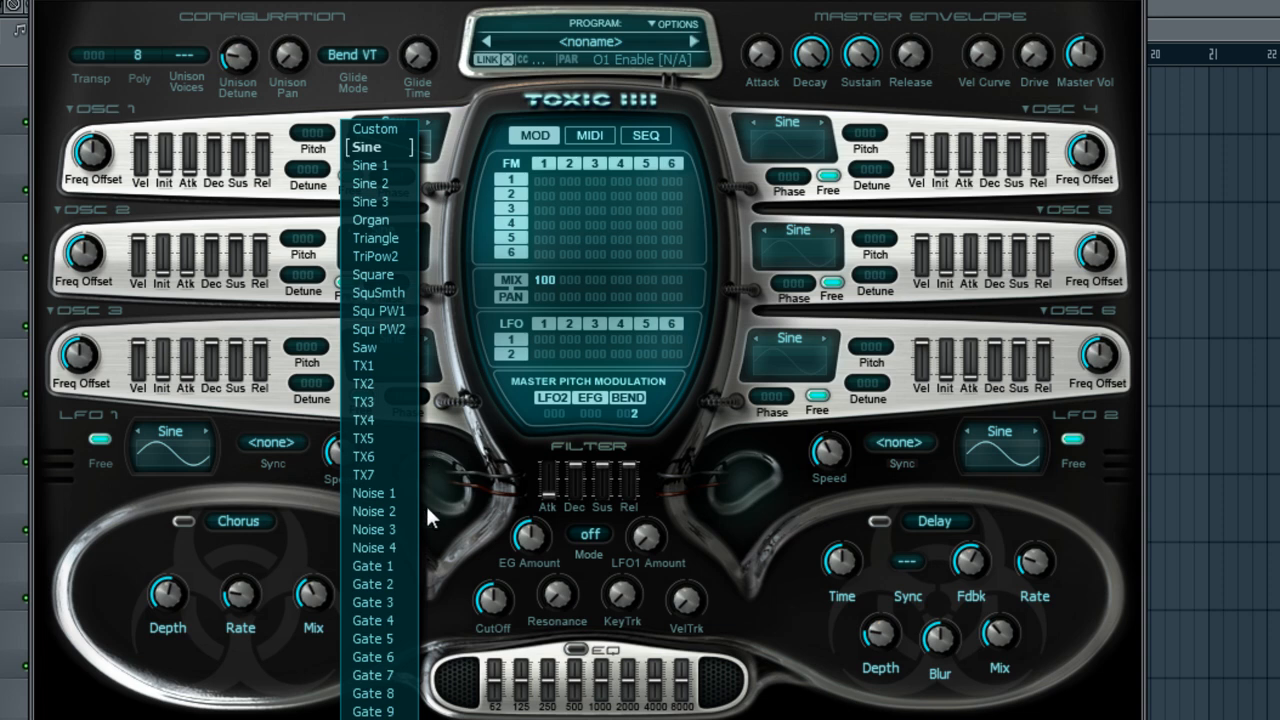
click(286, 126)
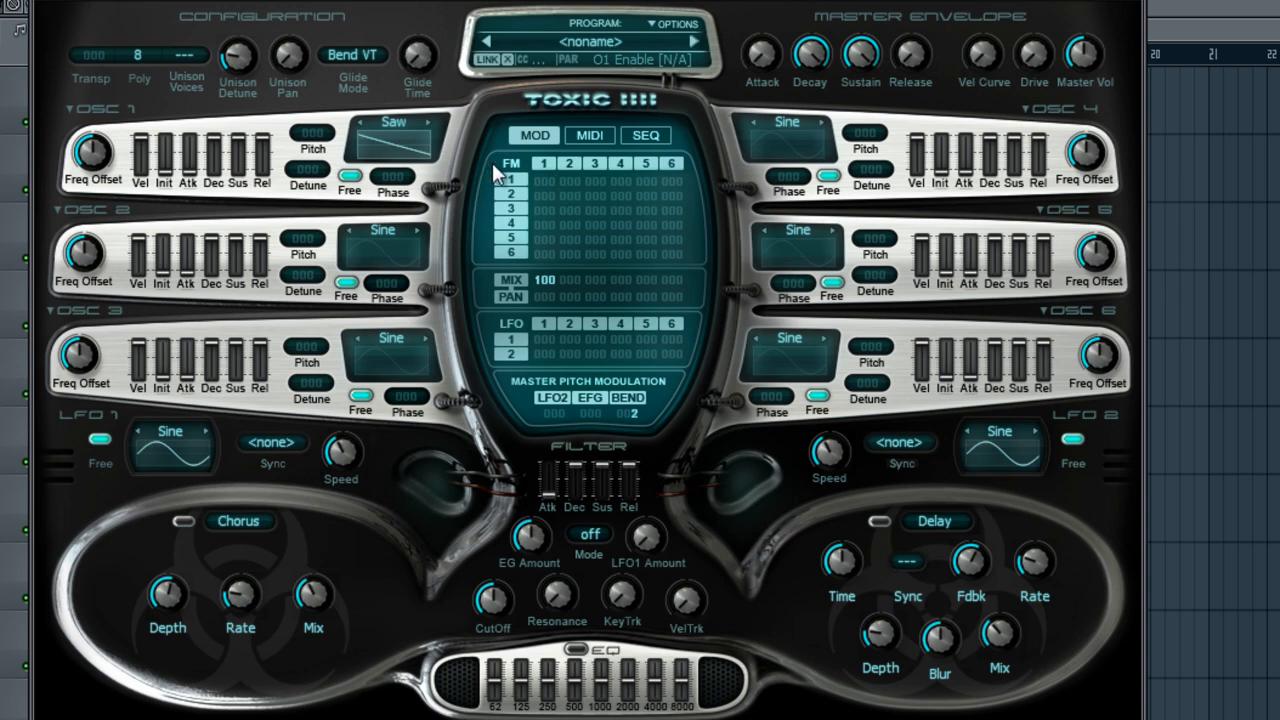
Reopen Sylenth1 from the channel rack for review, and close it along with the Toxic Biohazard and channel settings windows
key(F6)
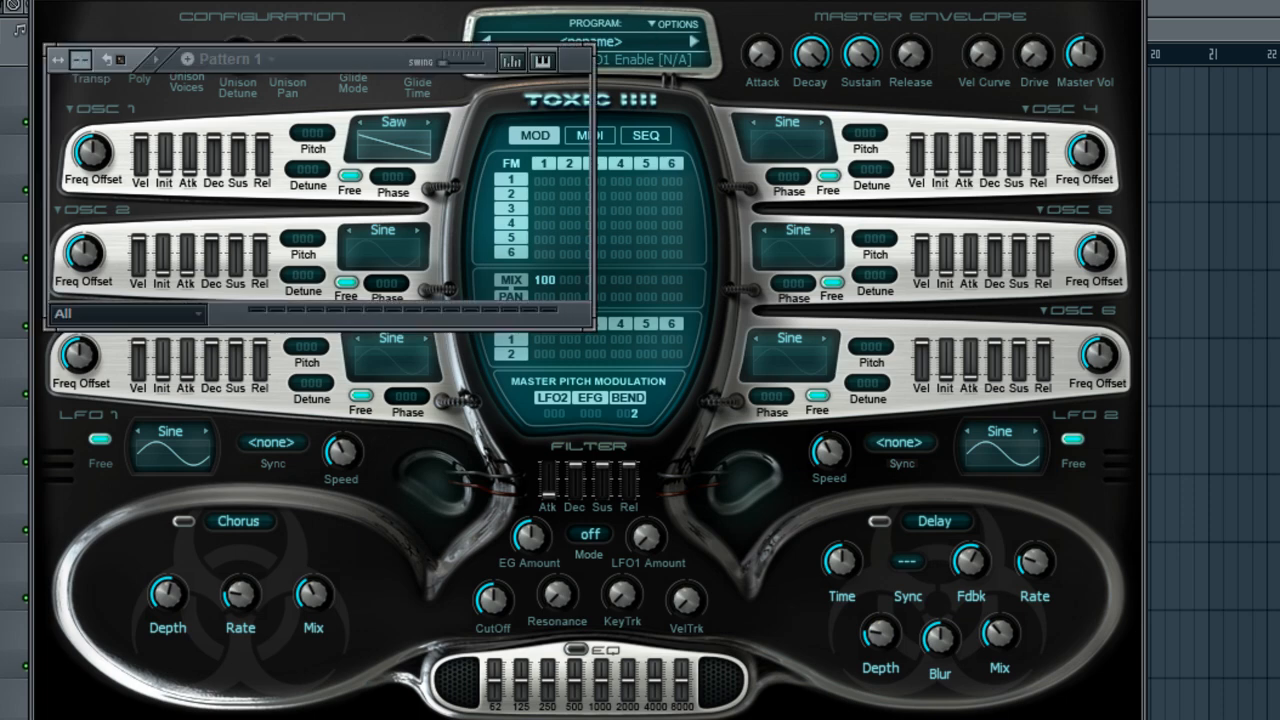
click(162, 152)
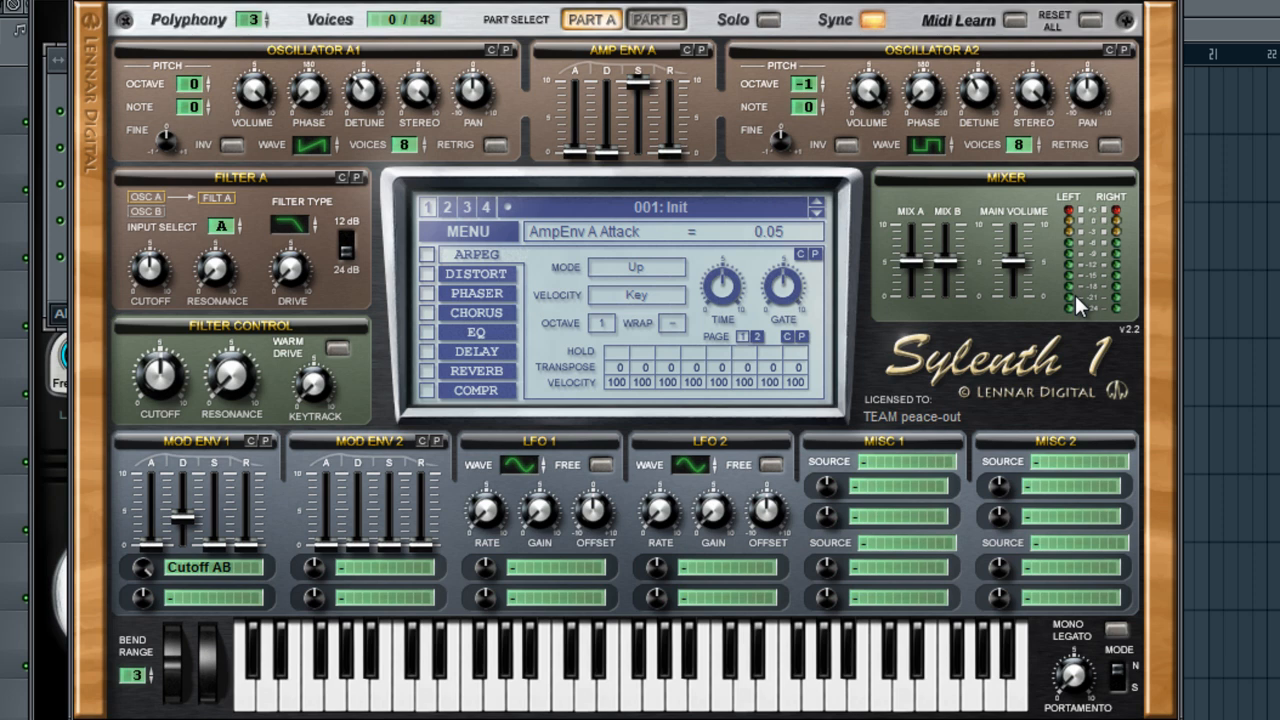
click(1180, 5)
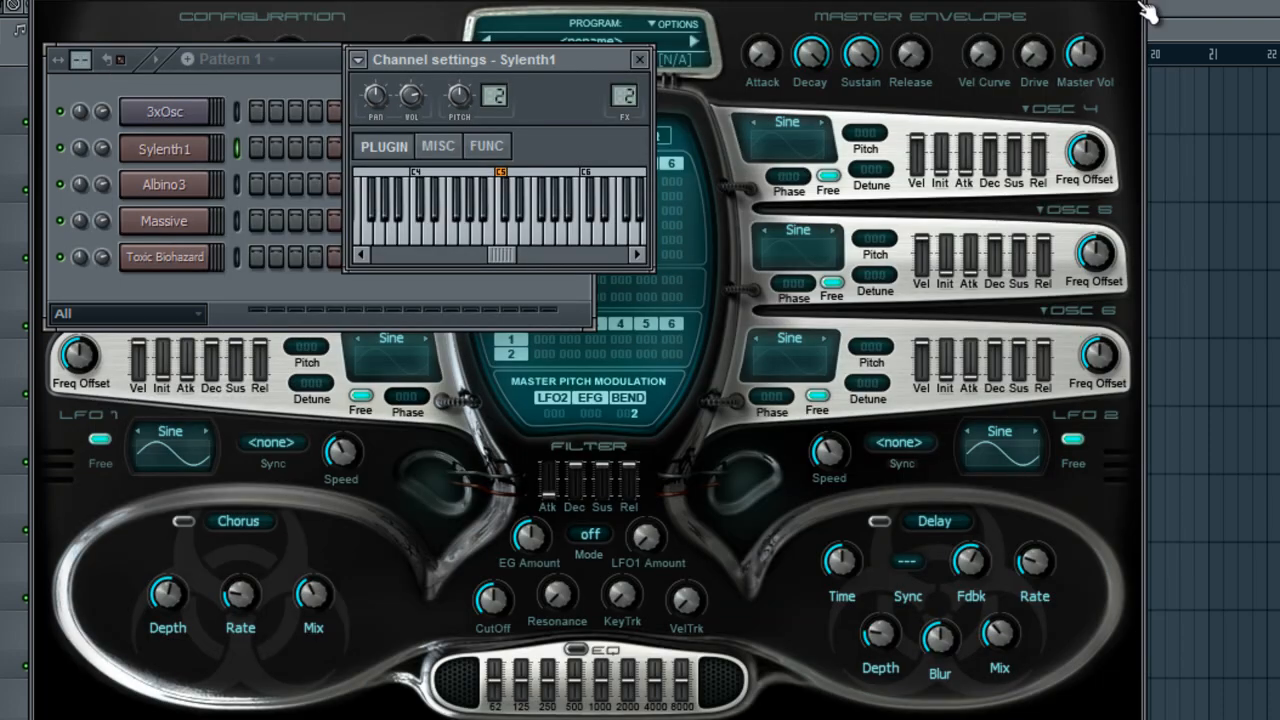
click(1150, 14)
click(640, 59)
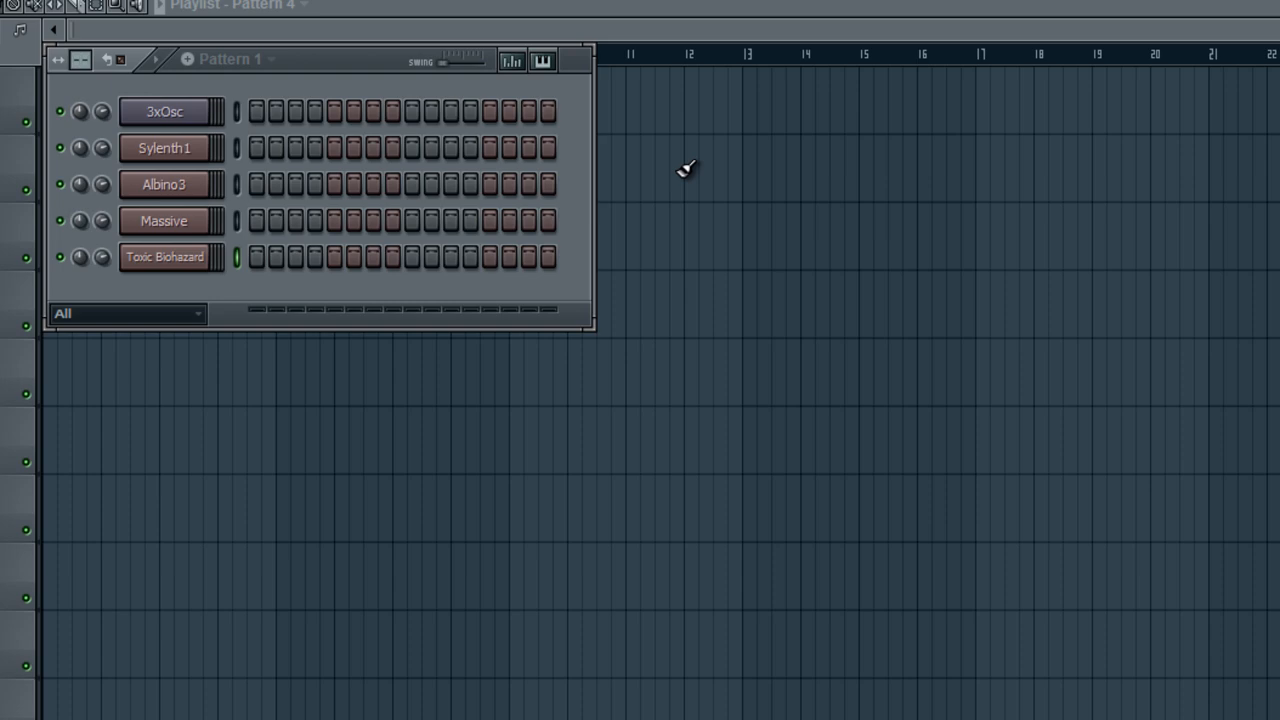
Reopen Massive from the channel rack for review, and close it together with its channel settings window
click(164, 221)
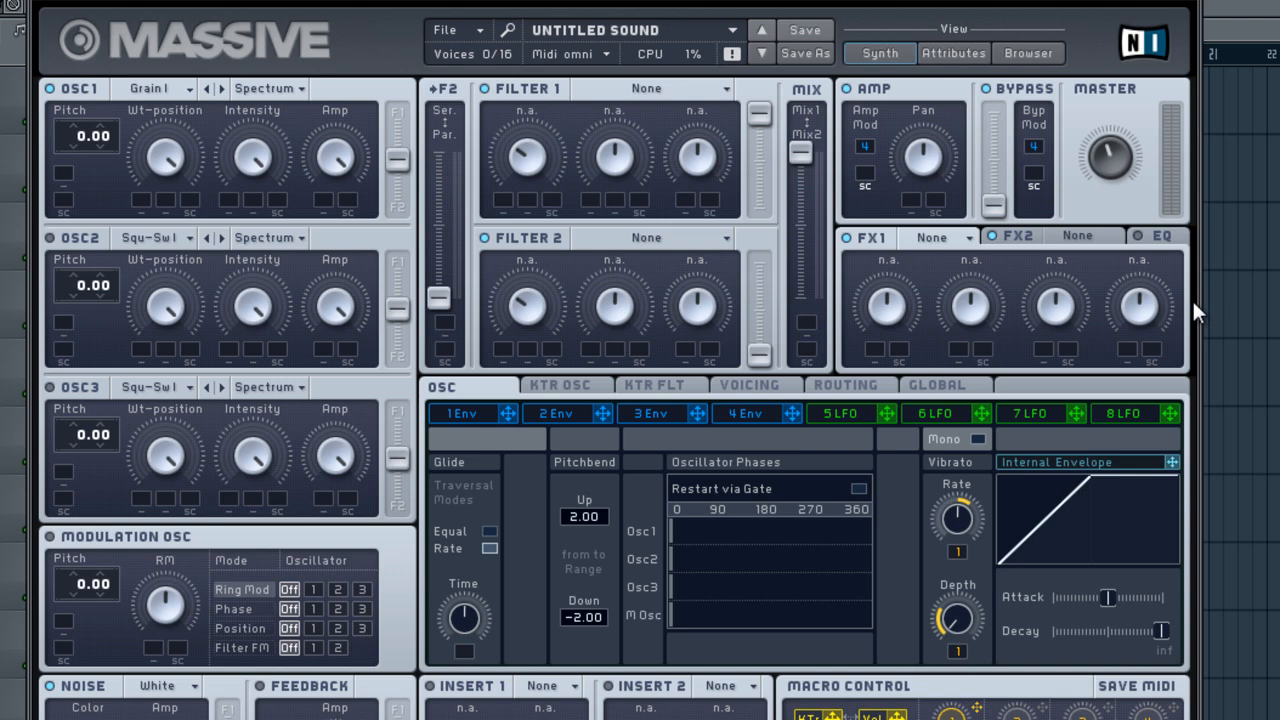
click(1203, 7)
click(632, 57)
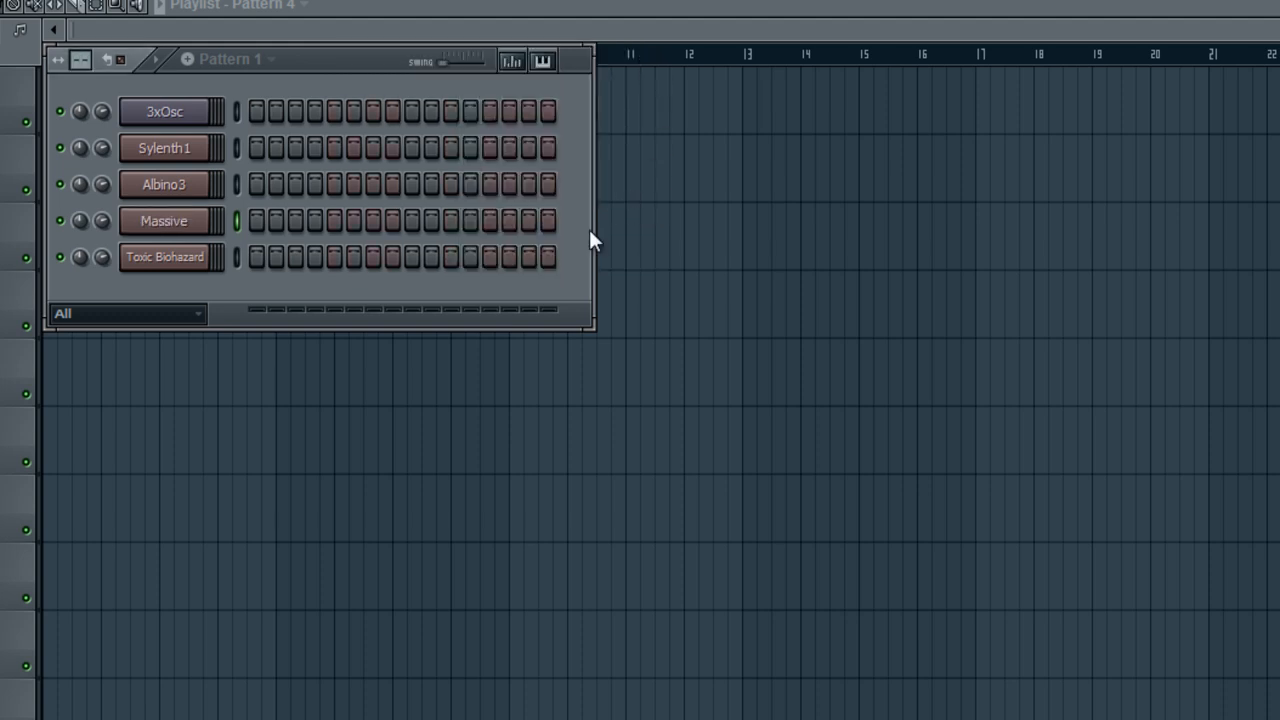
click(35, 2)
mouse_move(45, 2)
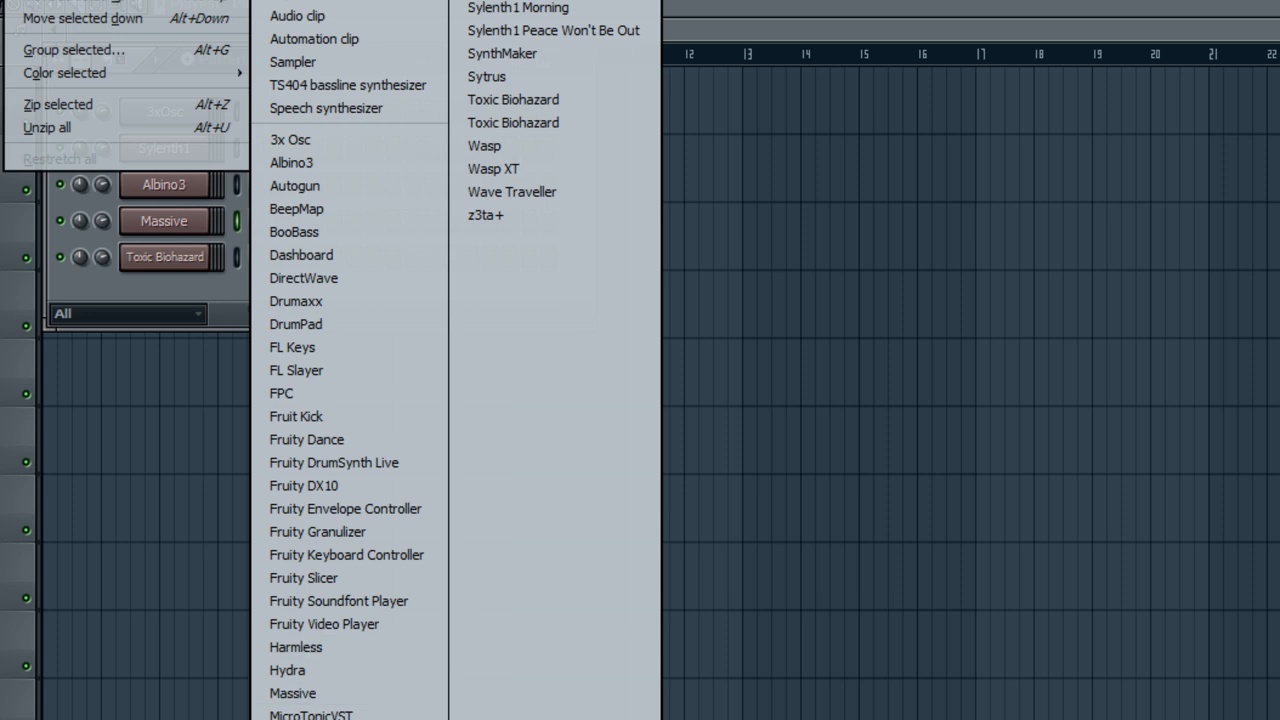
click(156, 277)
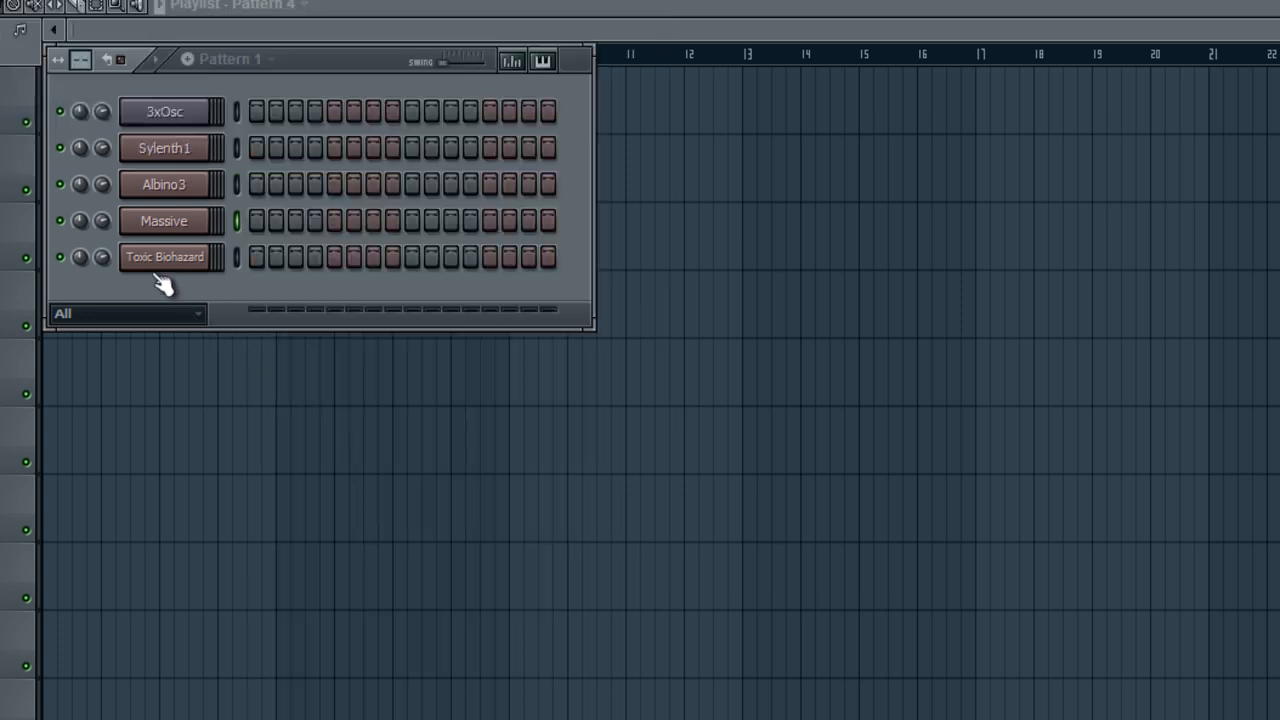
Bring up Sylenth1 for another look at its main page, and close the synth and its channel settings
click(192, 153)
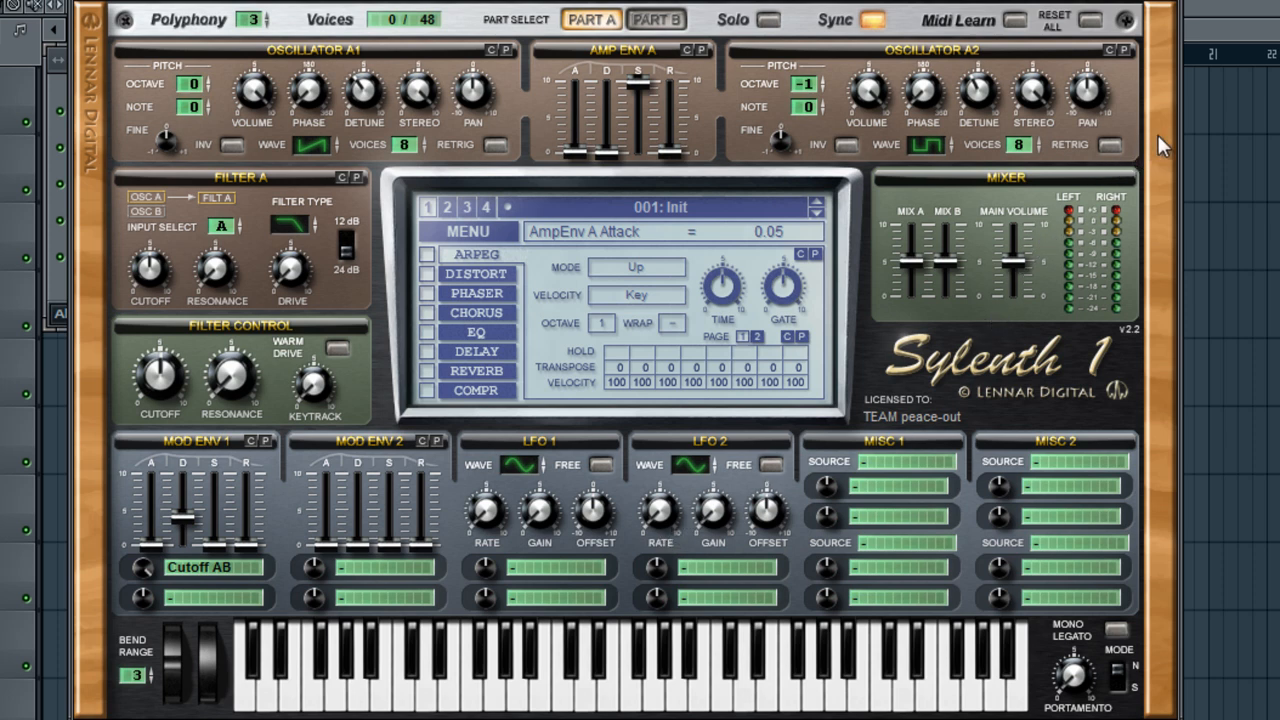
click(1178, 8)
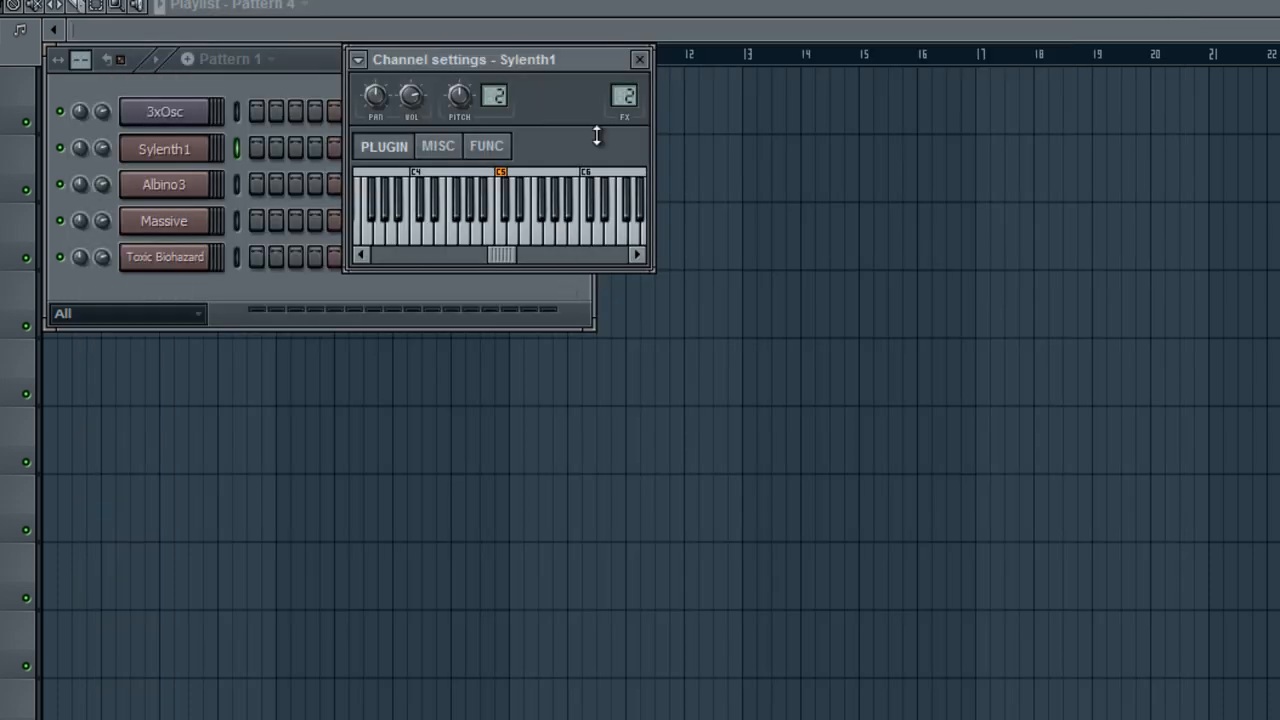
click(640, 60)
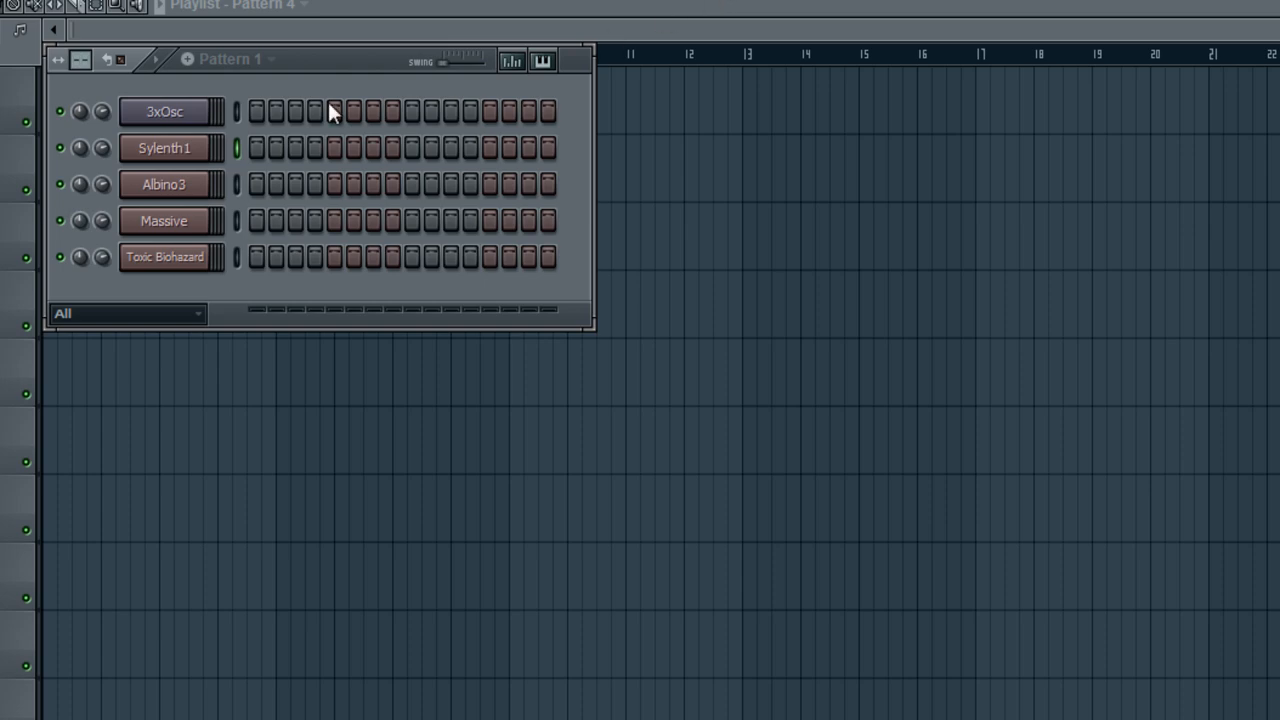
Reopen Sylenth1 and examine its Distort, Phaser, Chorus, EQ, Delay, Reverb and Comp effect pages, ending on Reverb
click(200, 148)
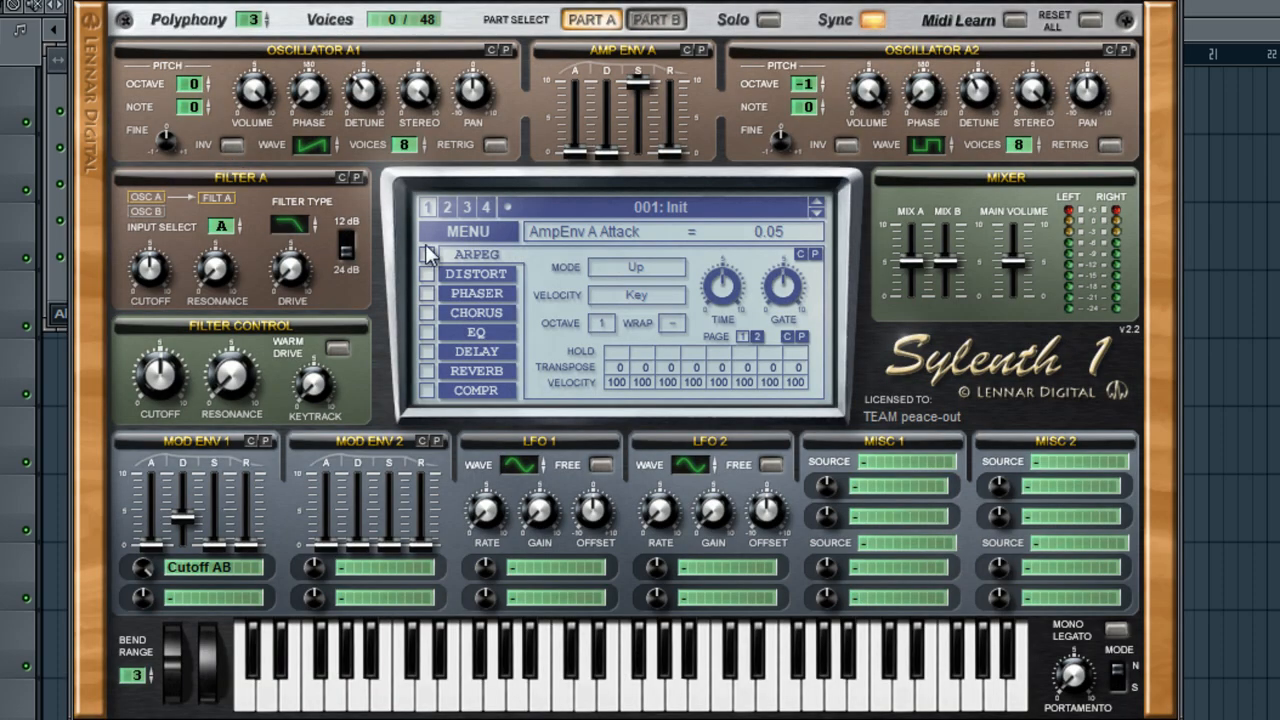
click(488, 275)
click(480, 292)
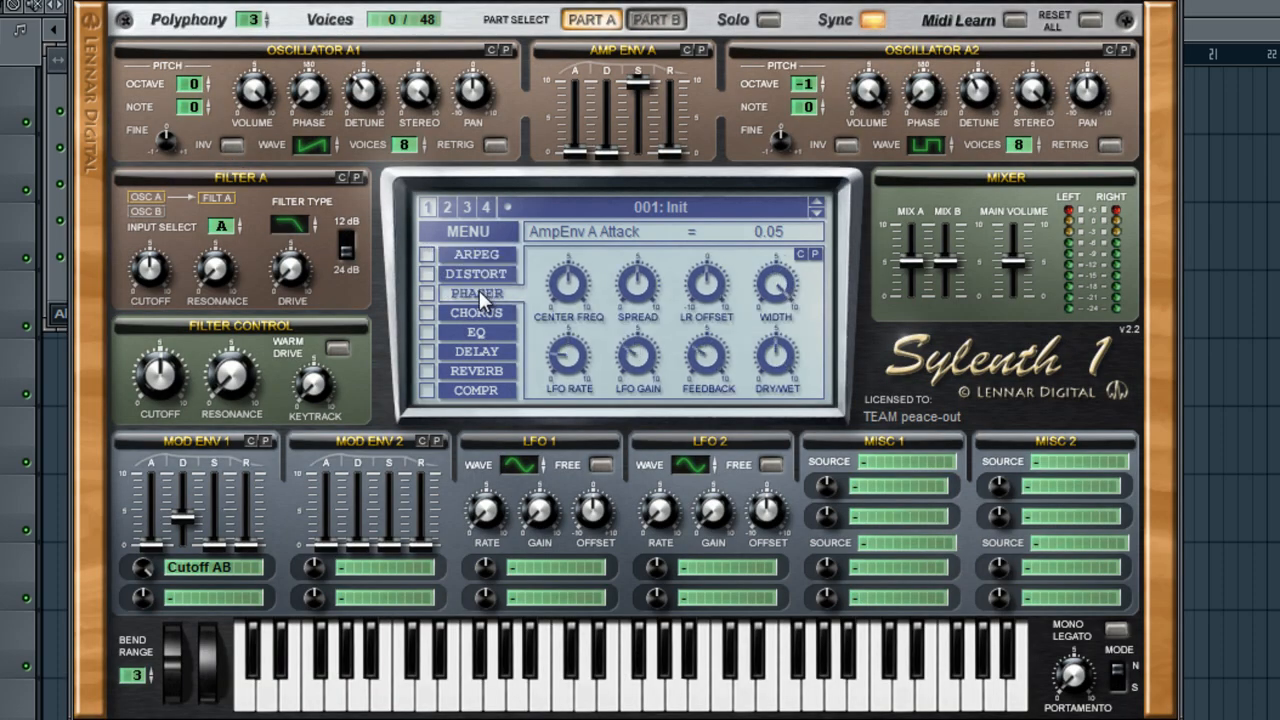
click(481, 311)
click(482, 279)
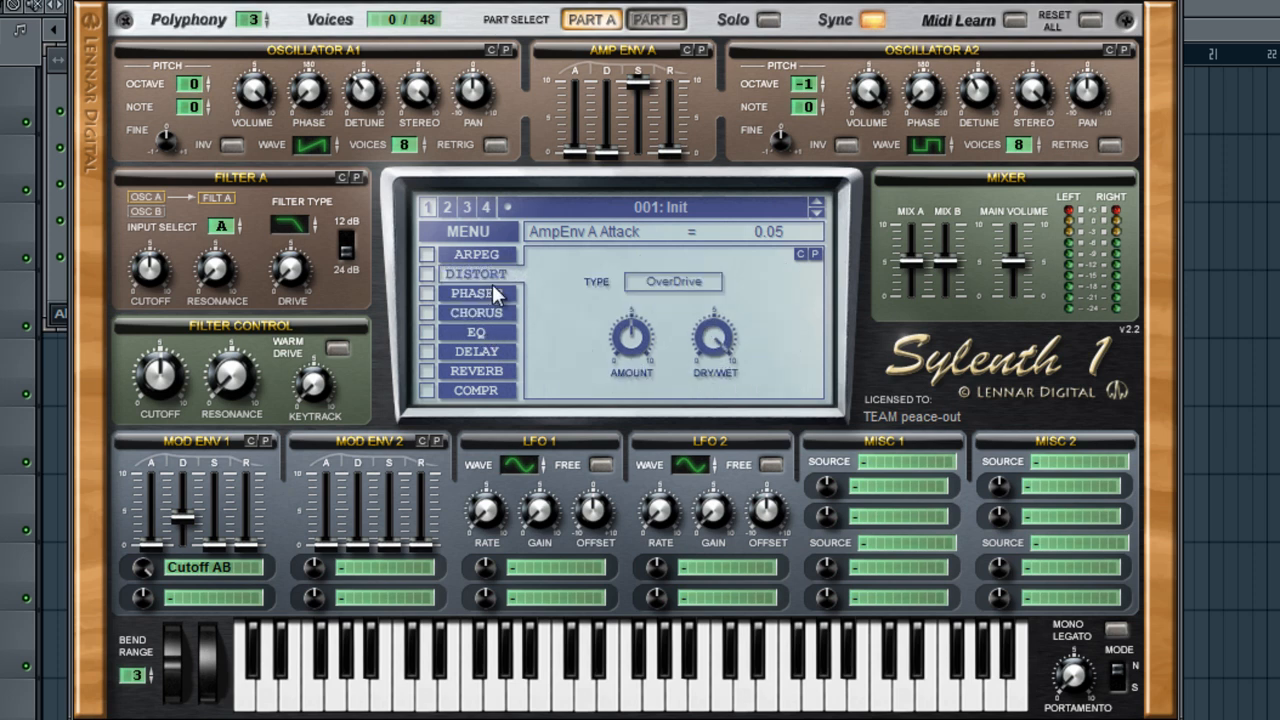
click(477, 294)
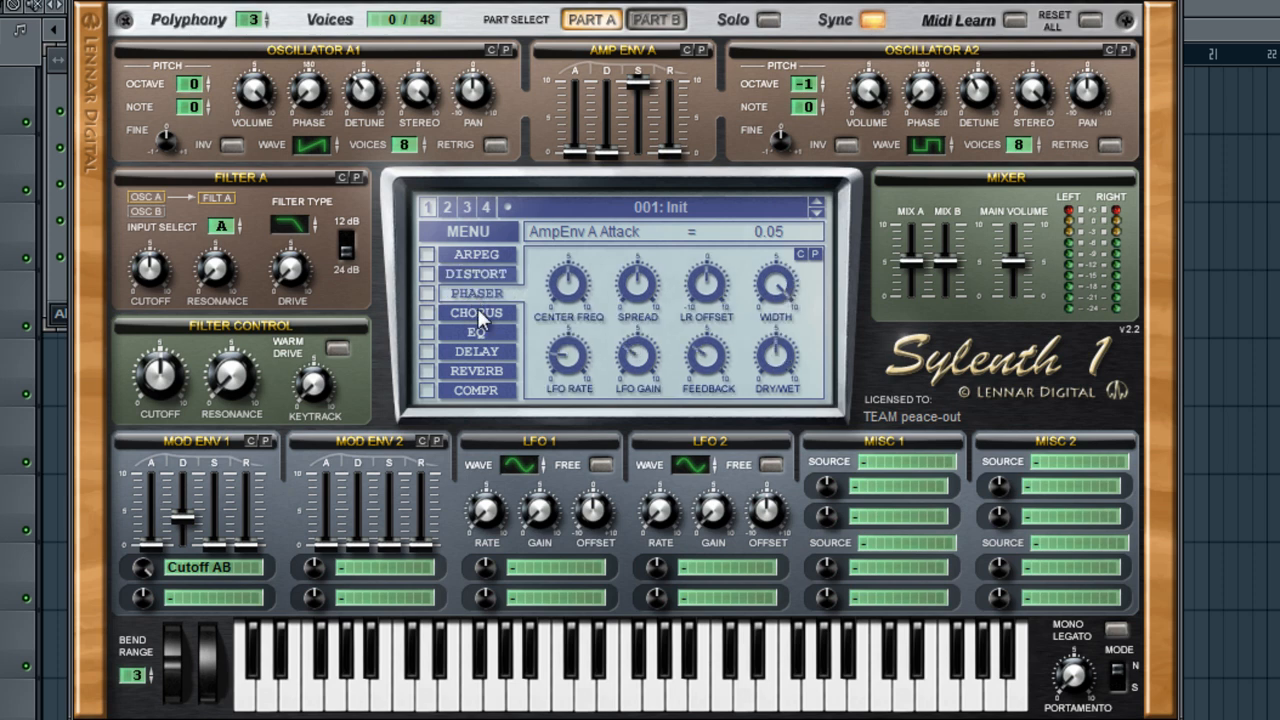
click(481, 313)
click(470, 333)
click(483, 350)
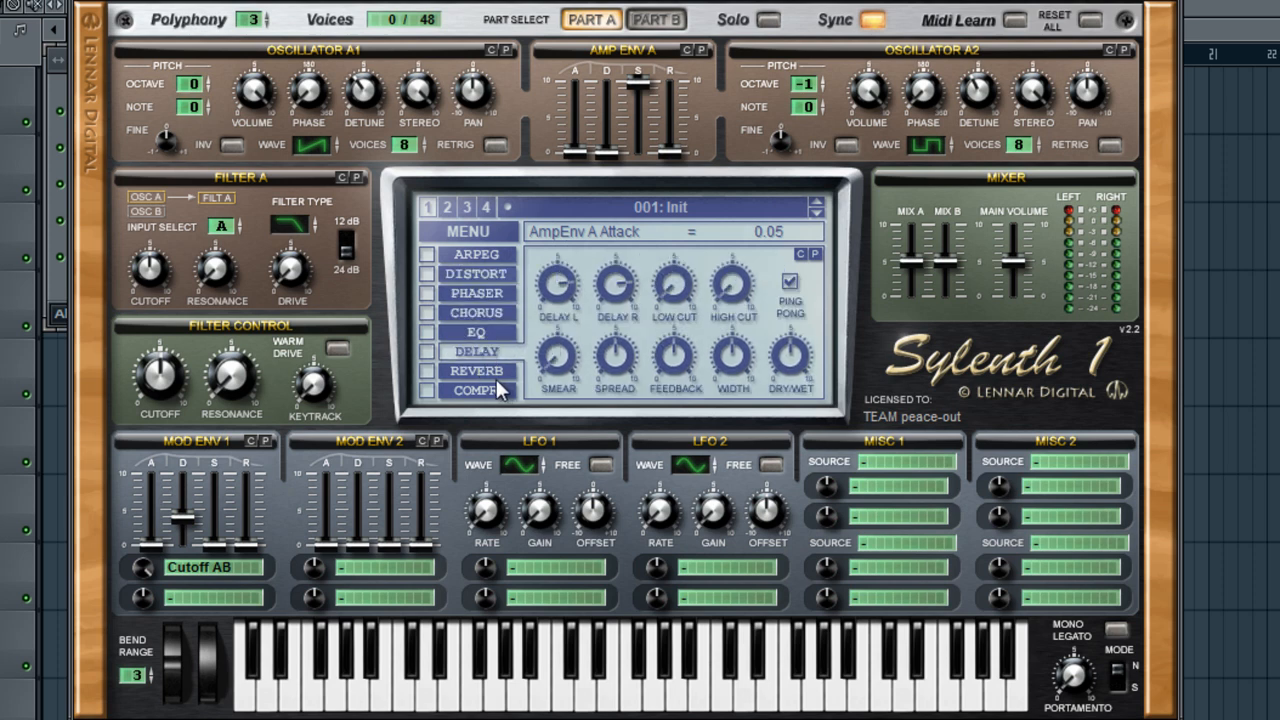
click(495, 372)
click(486, 389)
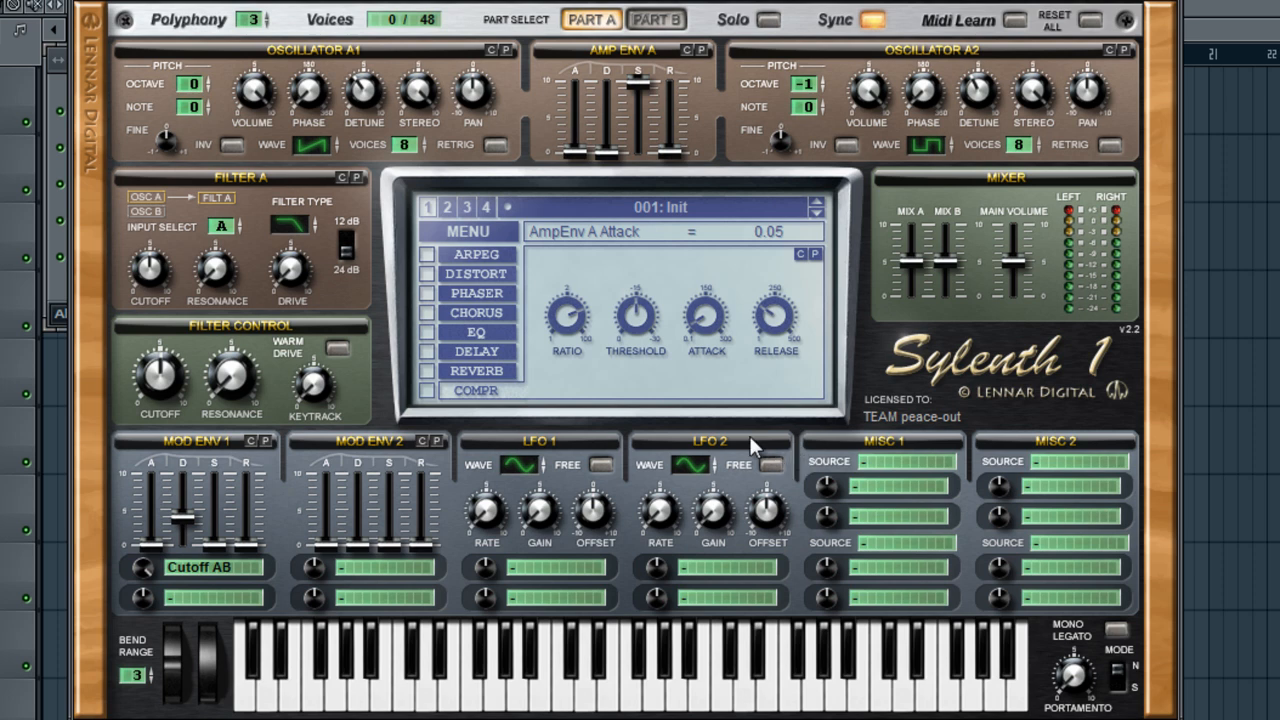
drag(480, 273, 484, 384)
click(484, 371)
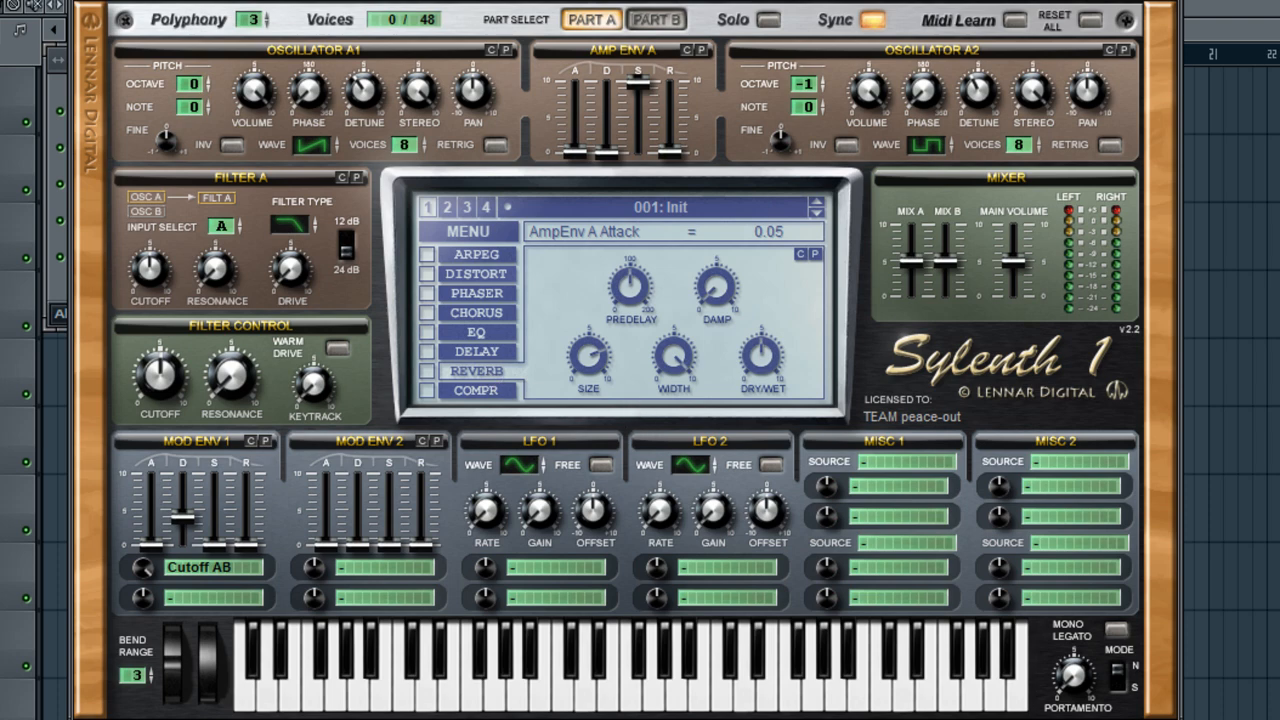
Show the mixer and look through the effect plugins available for Insert 2's first slot without loading one
key(F9)
key(F9)
key(F9)
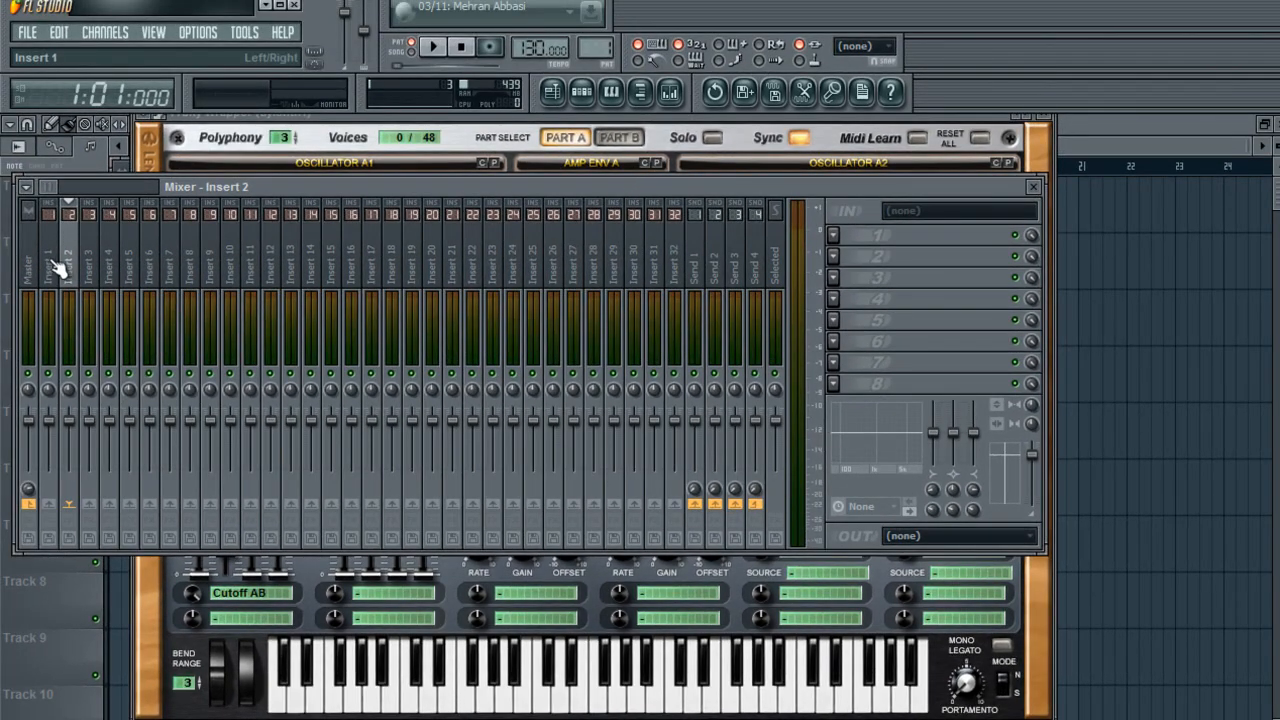
click(833, 234)
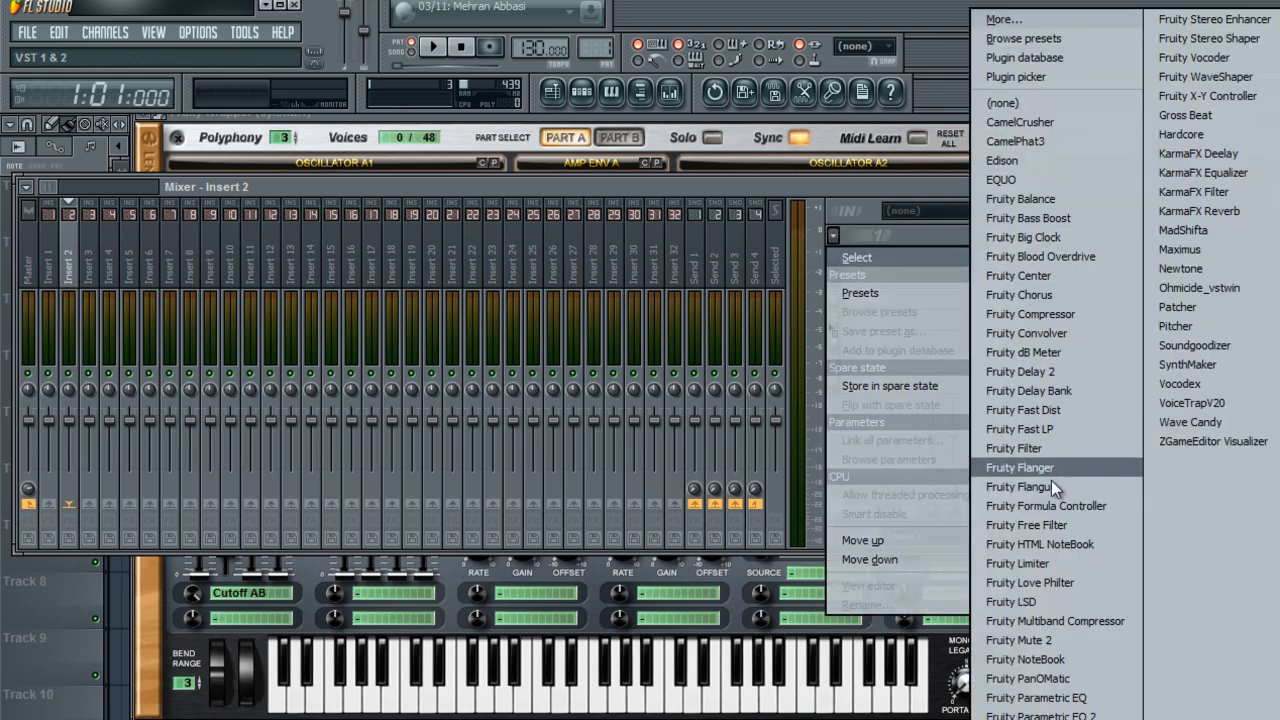
click(654, 128)
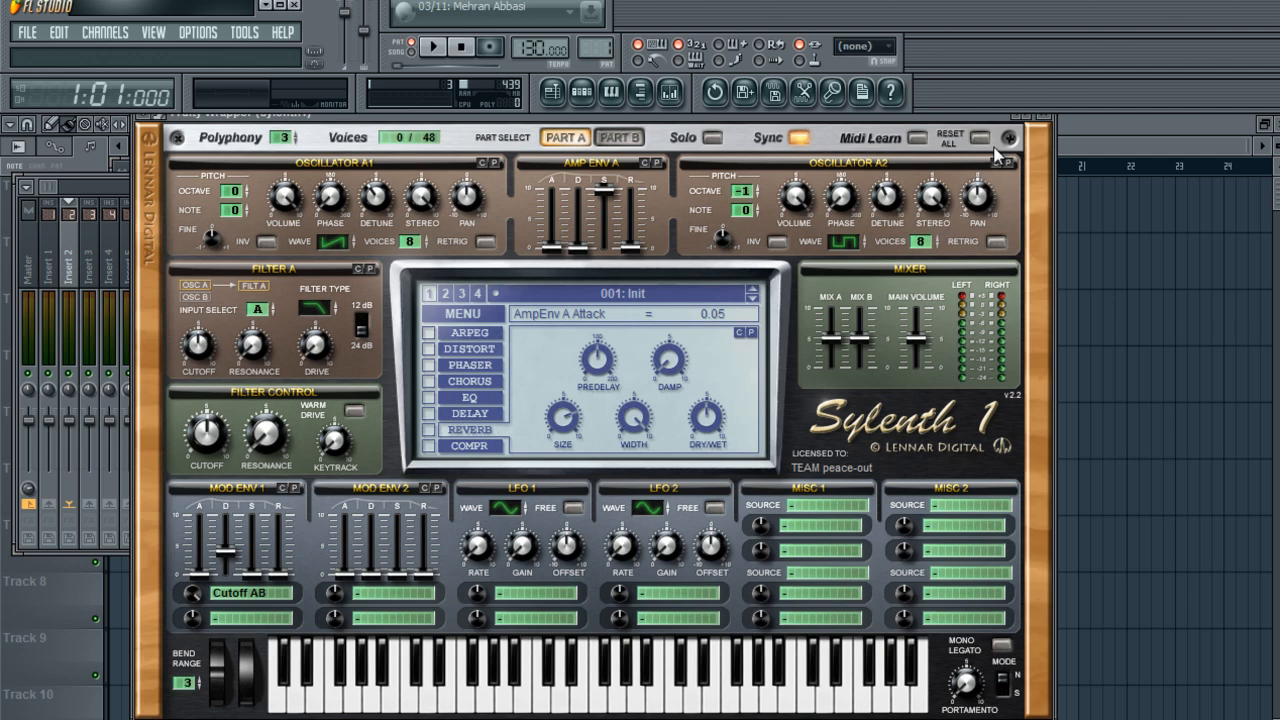
Close Sylenth1 and move the mixer window clear of the playlist's track names
click(1038, 125)
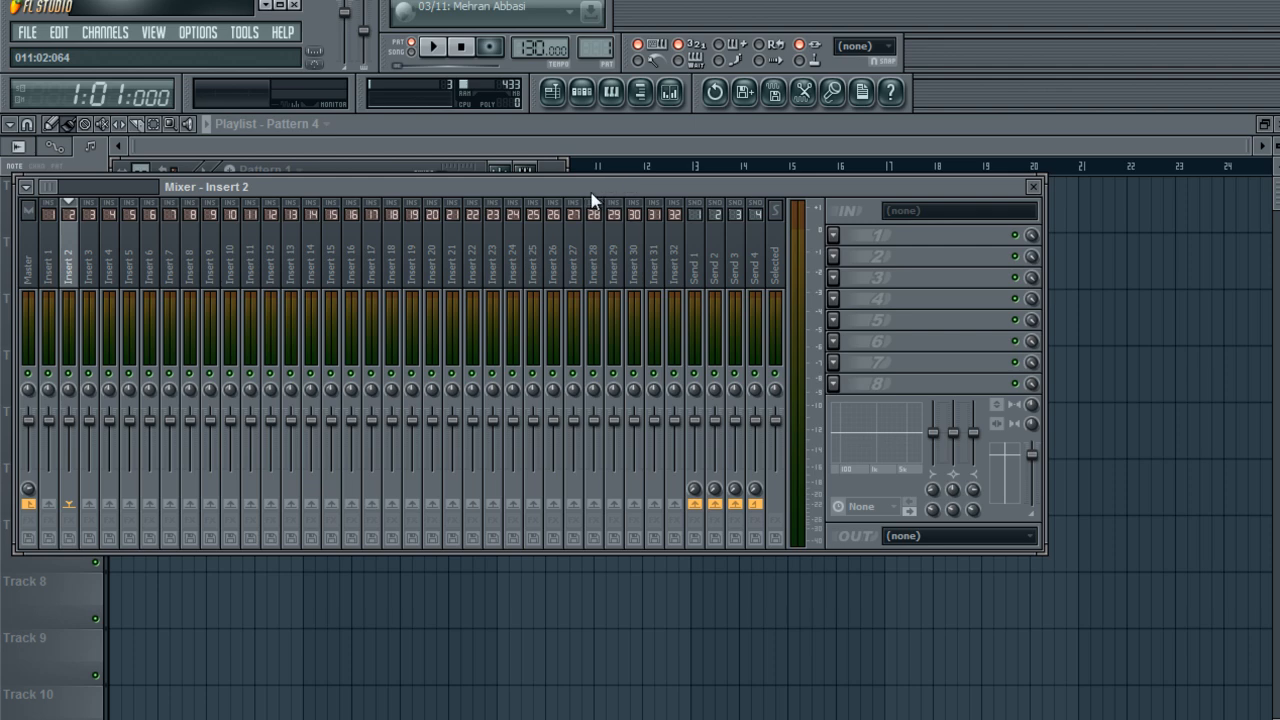
drag(591, 193, 694, 183)
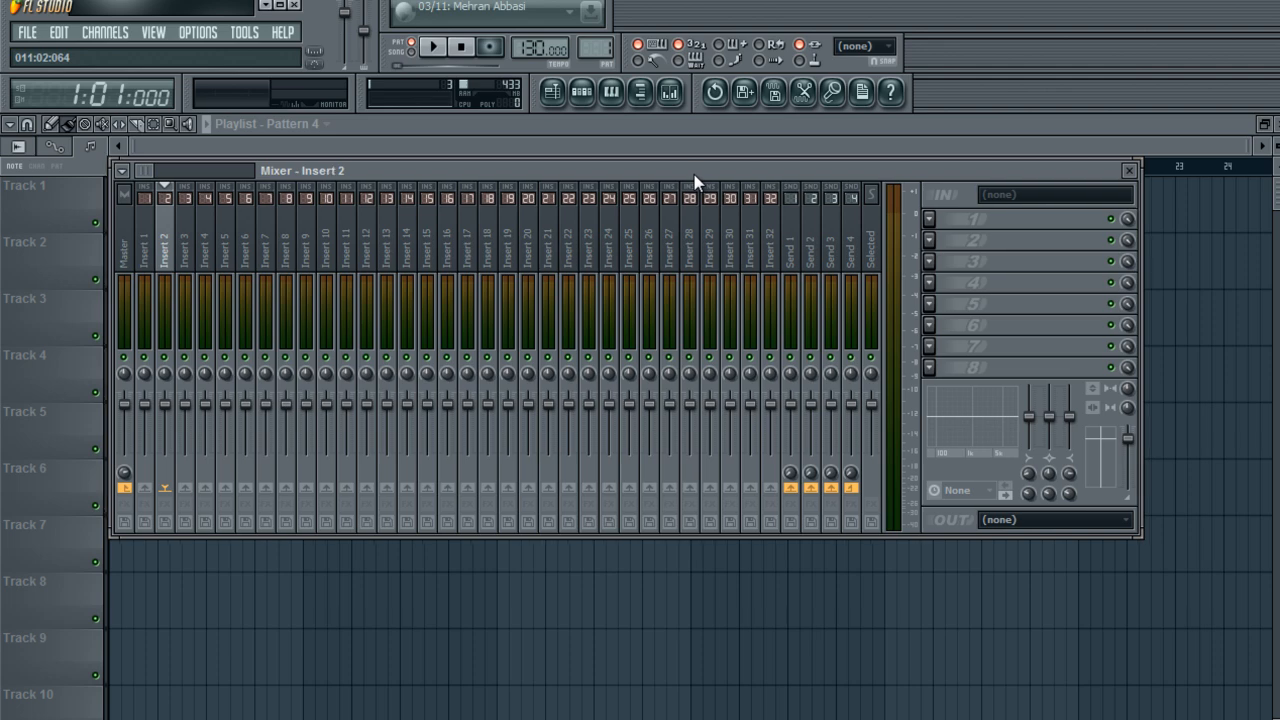
click(611, 92)
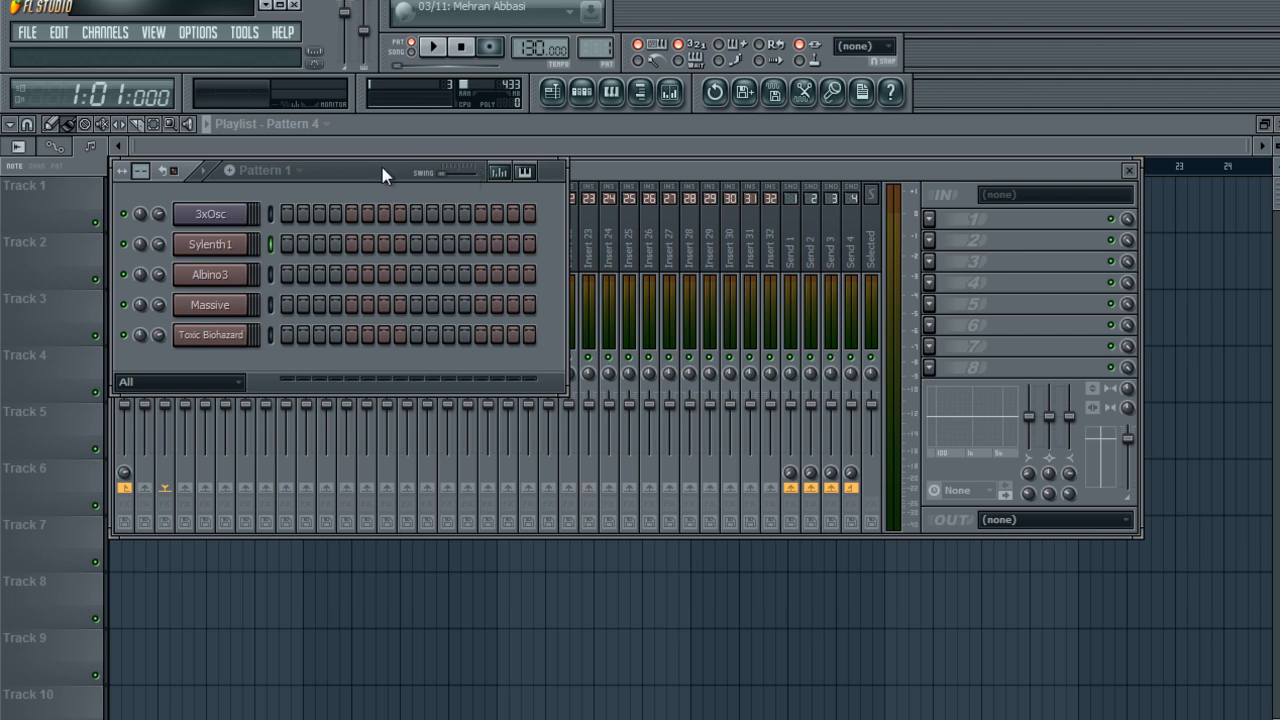
click(604, 184)
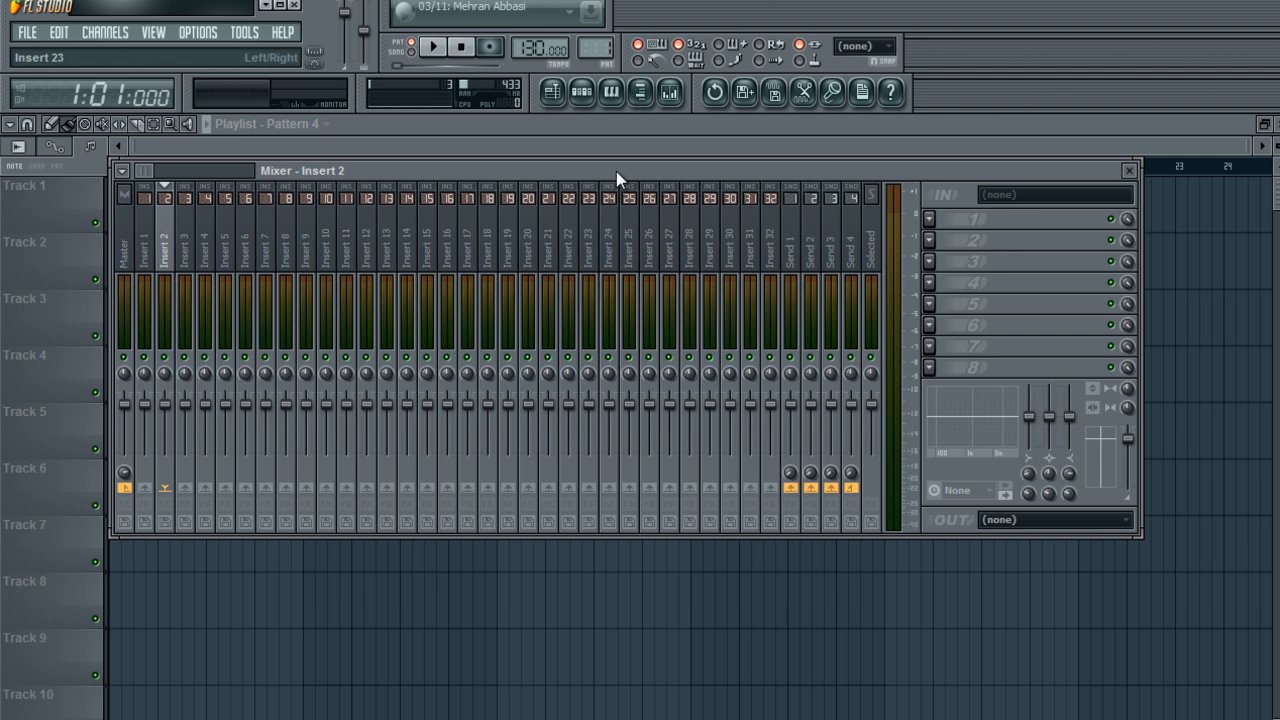
Add a z3ta+ channel to the channel rack and close its synth window
click(580, 92)
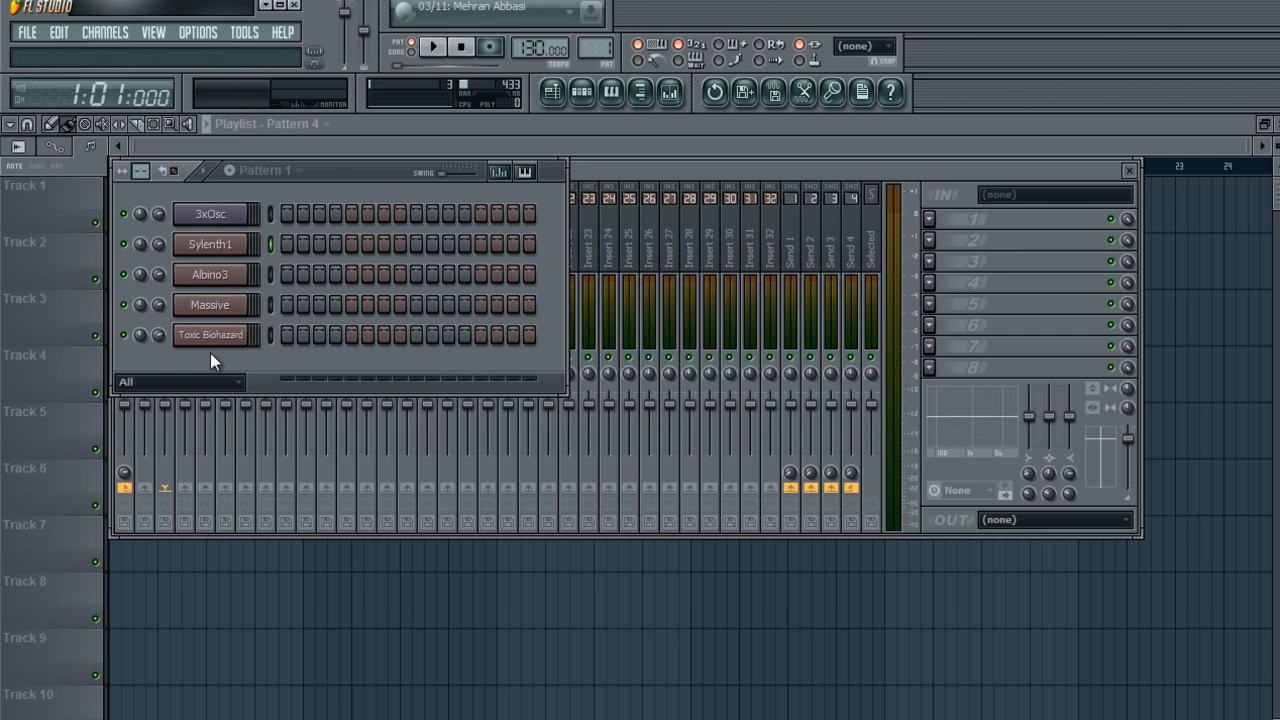
click(105, 33)
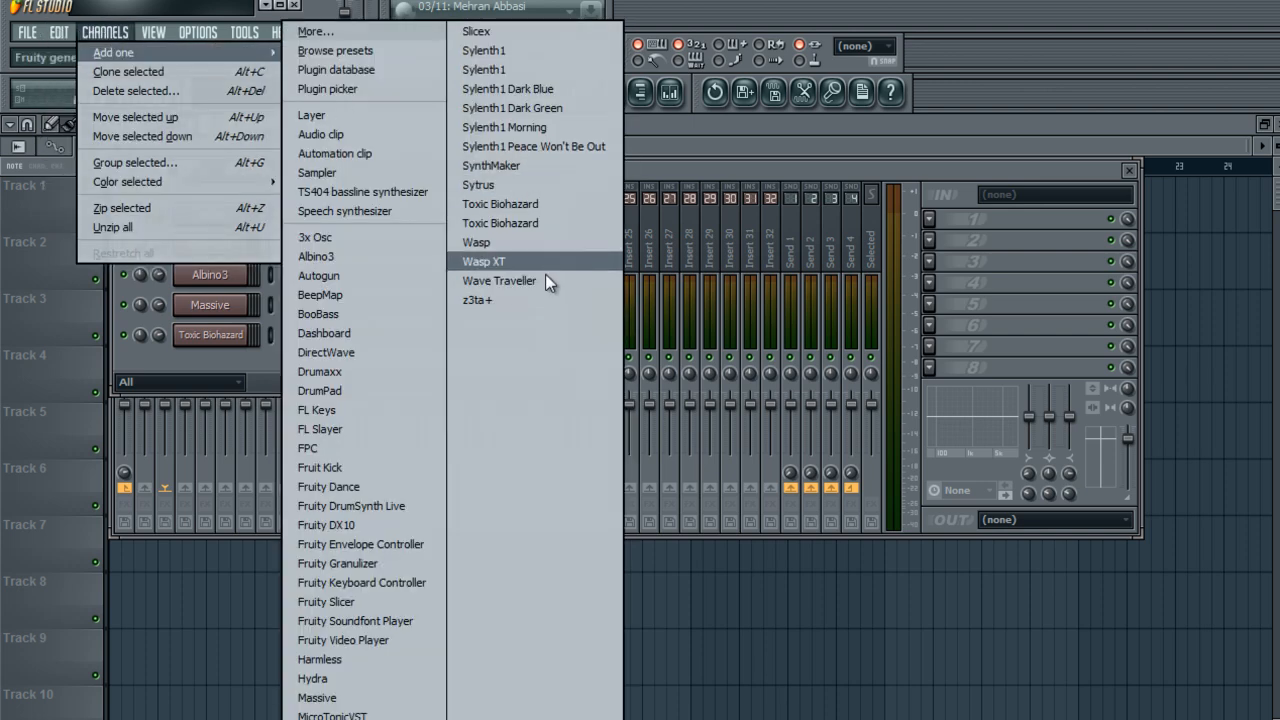
click(535, 298)
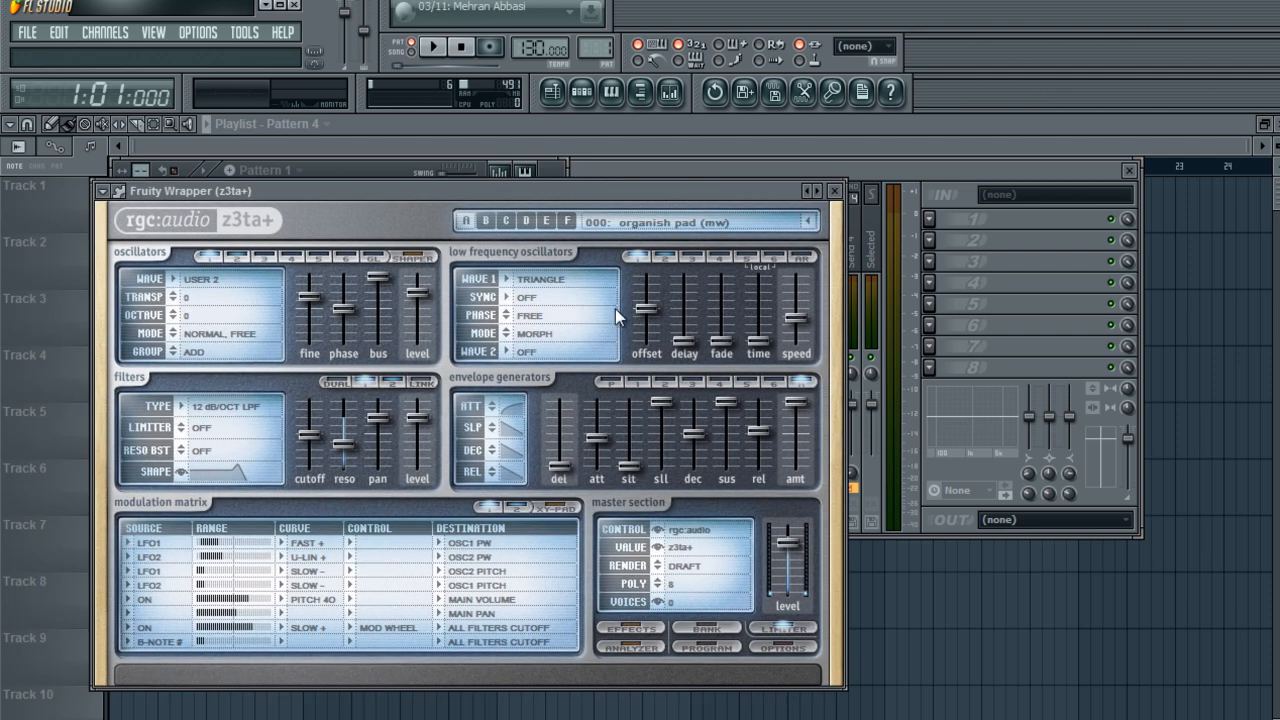
click(836, 193)
click(112, 35)
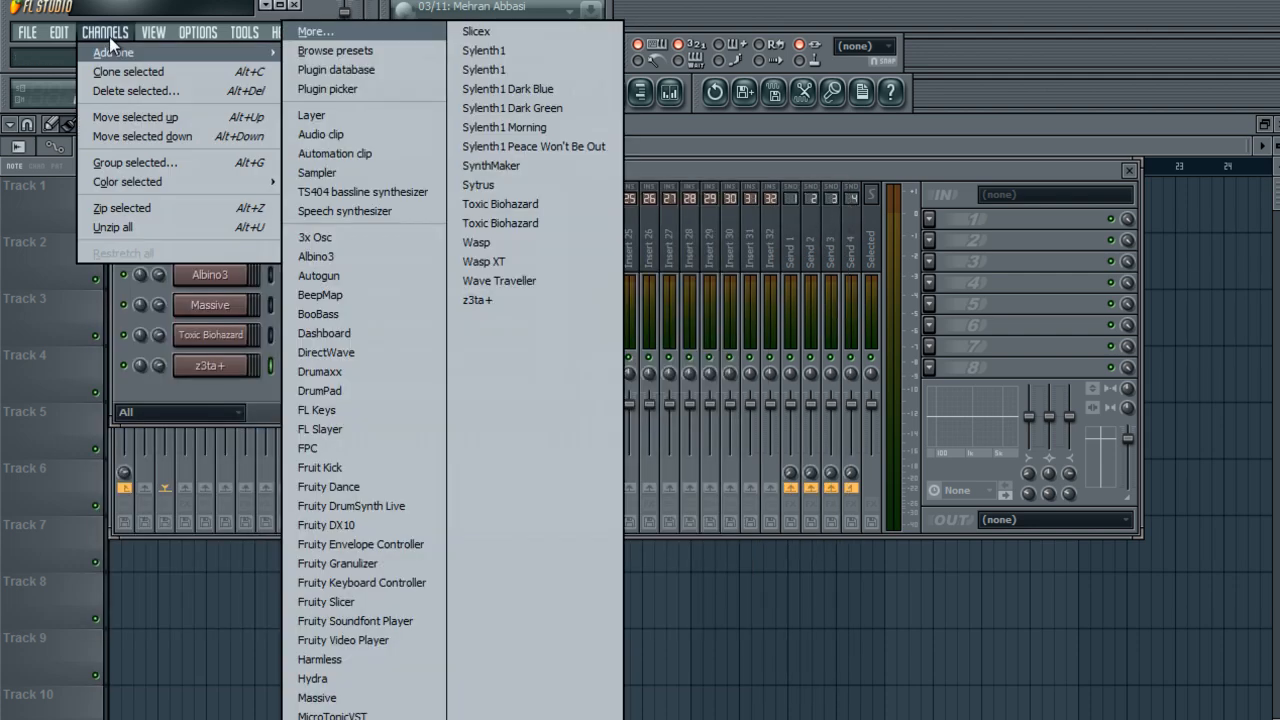
click(119, 40)
click(116, 38)
click(115, 37)
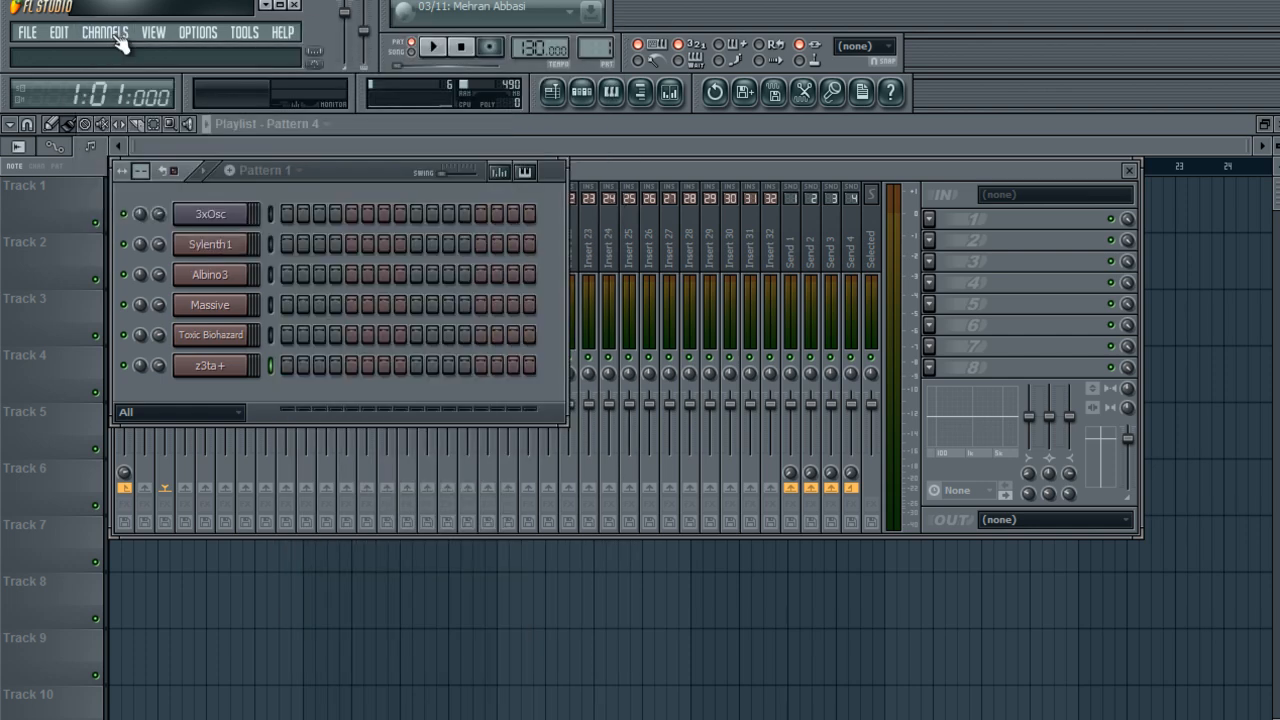
Close the mixer and hide the channel rack so that only the empty playlist is shown
click(910, 312)
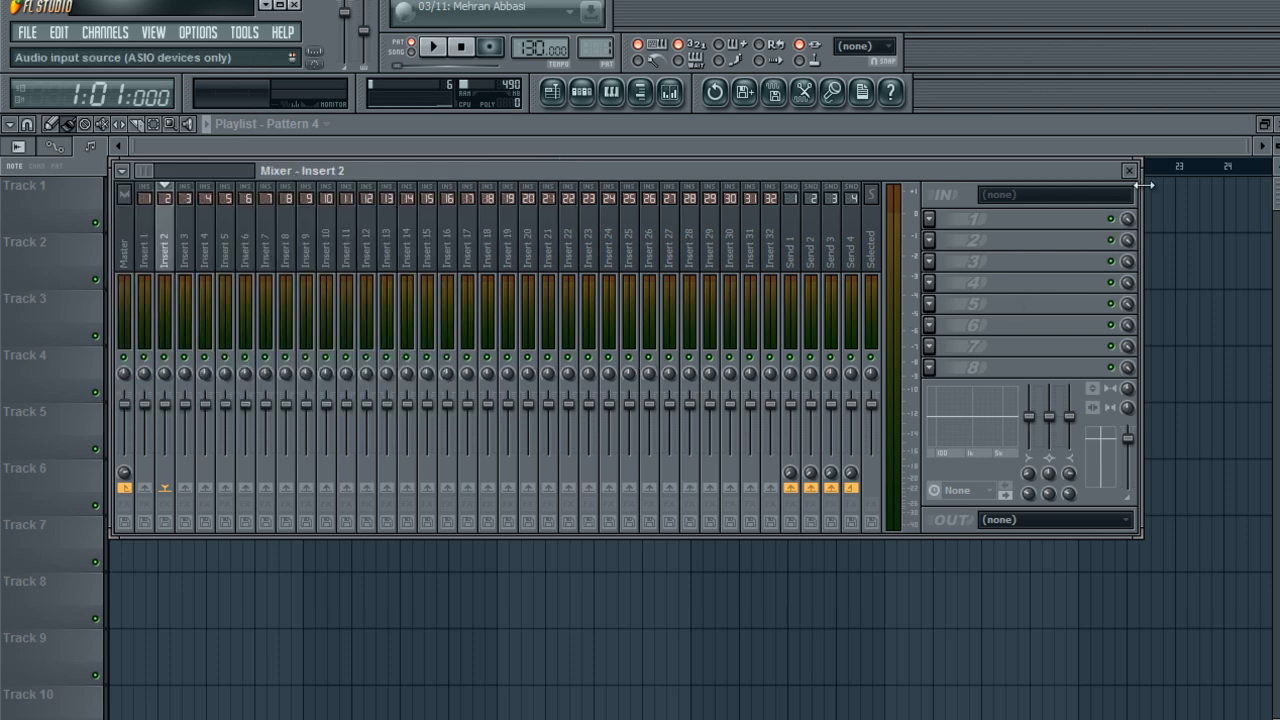
click(1129, 171)
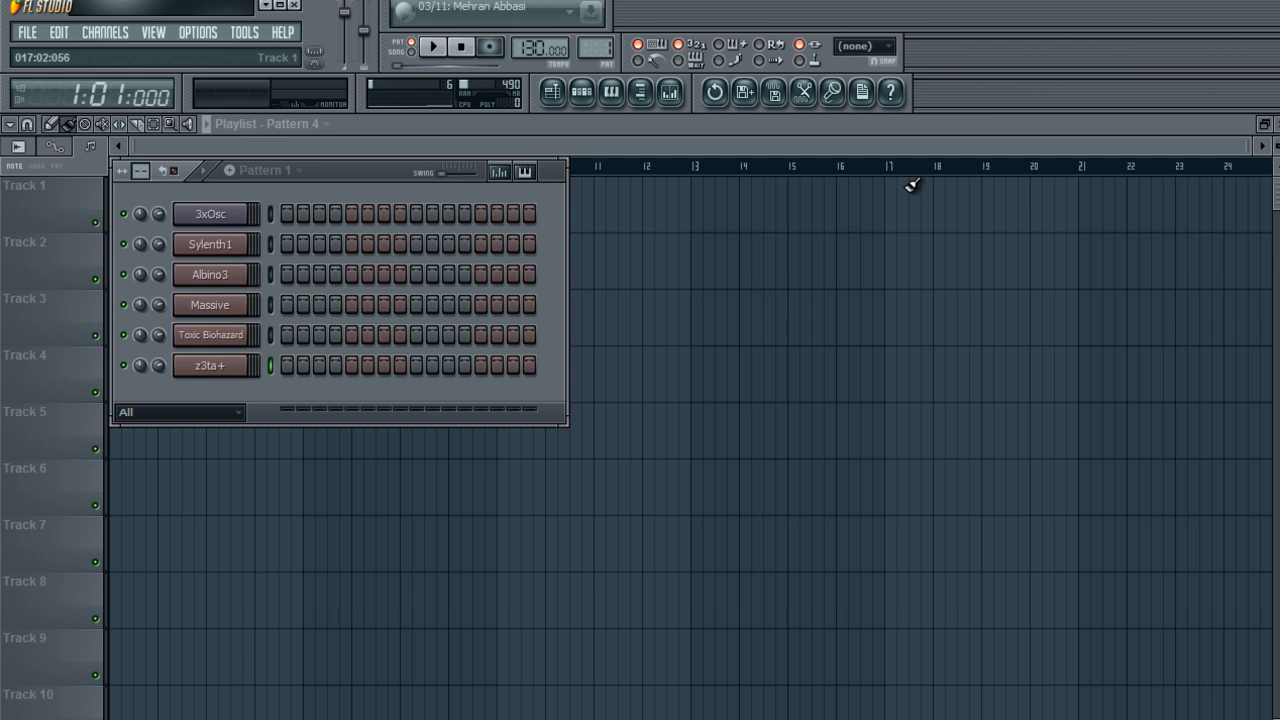
click(590, 131)
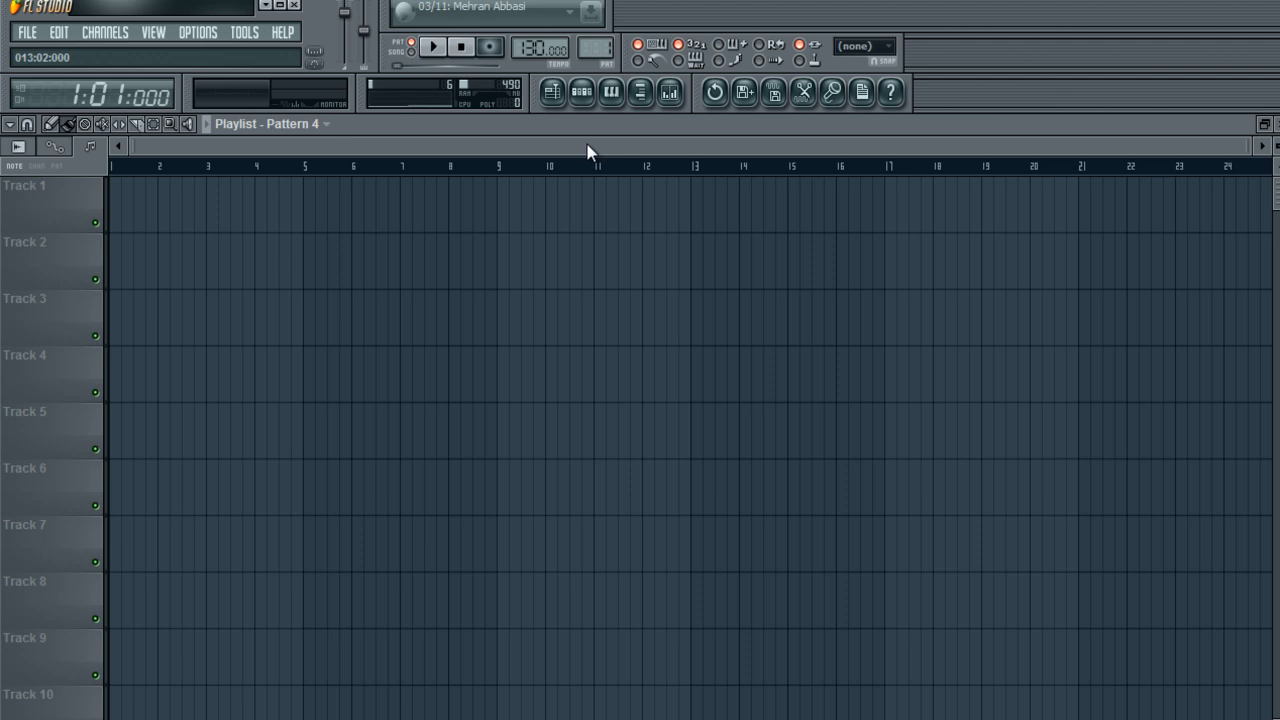
click(584, 96)
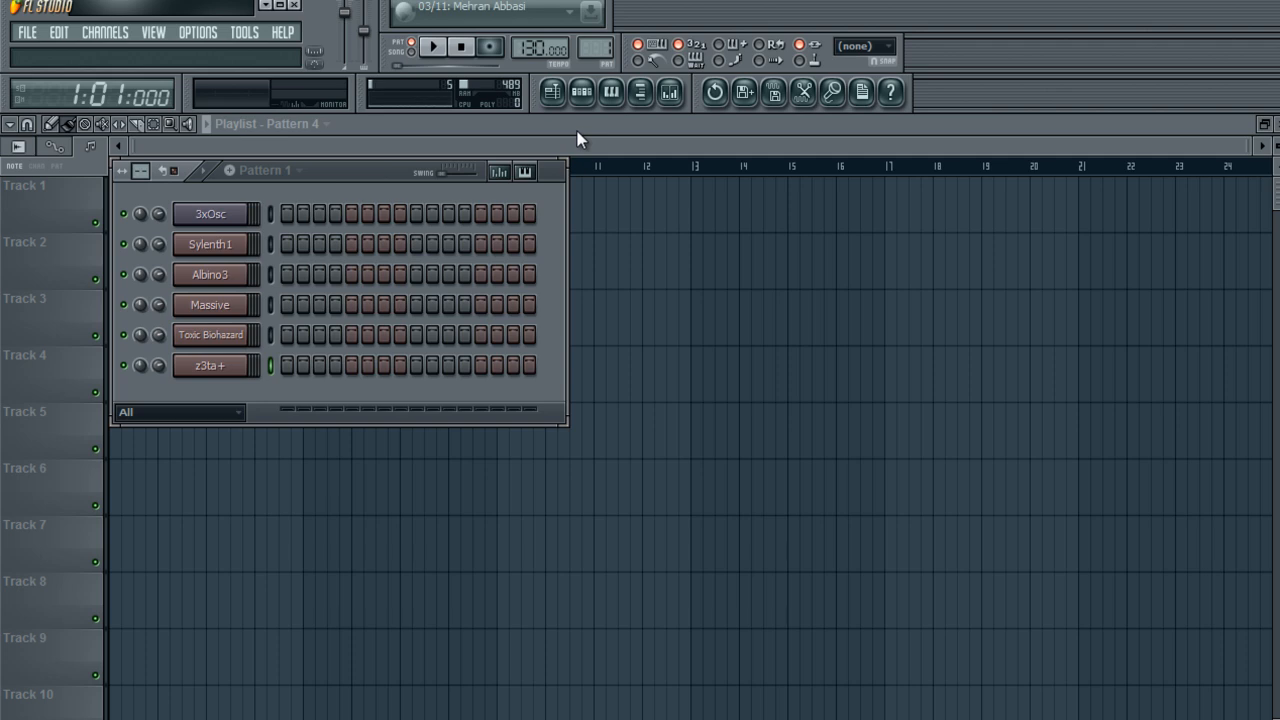
key(F6)
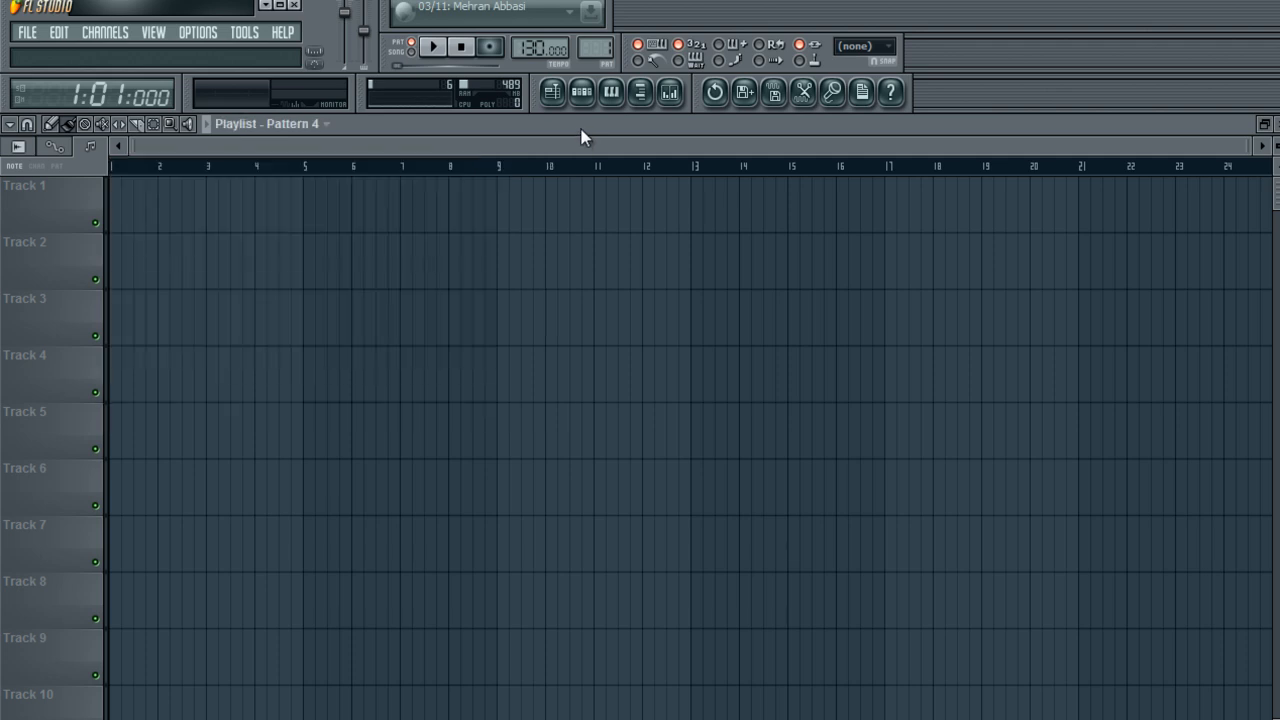